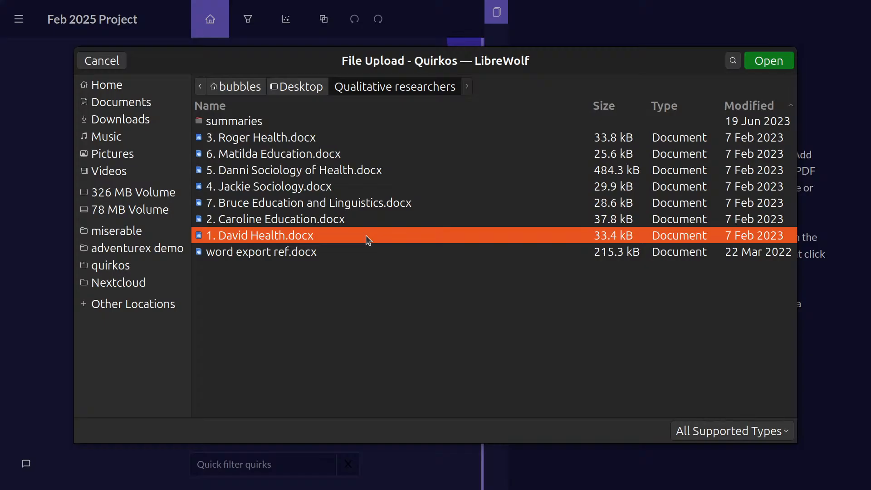
Upload the seven numbered interview .docx files from the Qualitative researchers folder into the project.
{"action": "left_click", "coordinate": [337, 138], "text": "shift"}
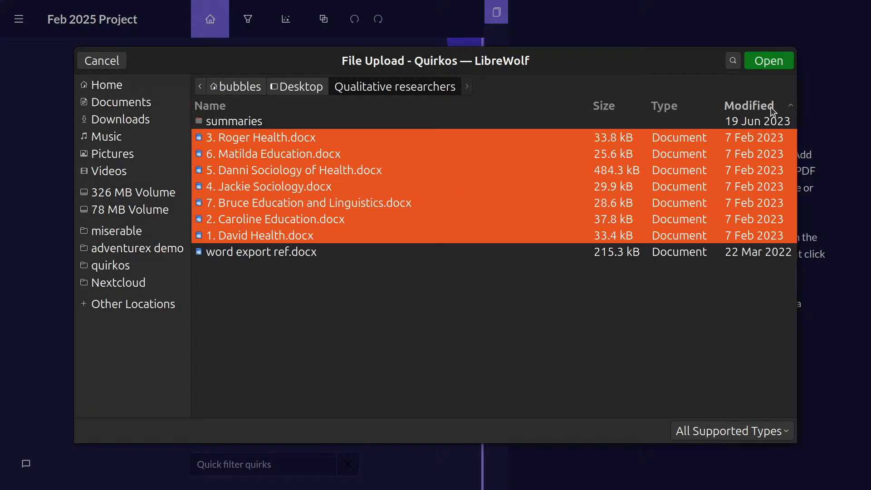
{"action": "left_click", "coordinate": [754, 62]}
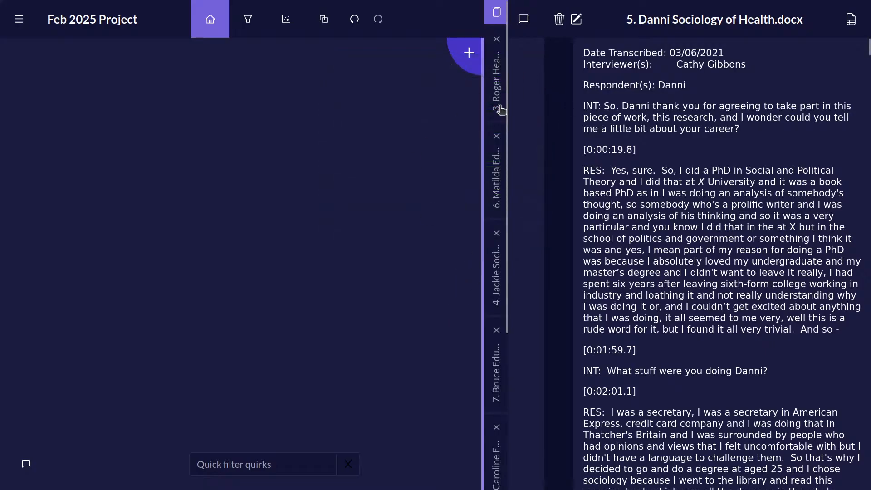
Browse the imported interview transcripts by switching between the sources and looking over the list of open documents.
{"action": "scroll", "coordinate": [498, 113], "scroll_direction": "down", "scroll_amount": 3}
{"action": "scroll", "coordinate": [496, 345], "scroll_direction": "up", "scroll_amount": 3}
{"action": "left_click", "coordinate": [497, 75]}
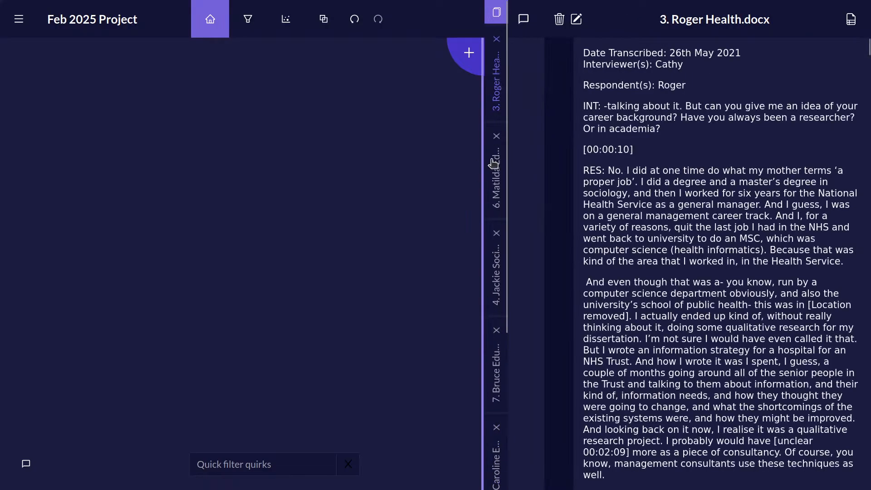
{"action": "left_click", "coordinate": [496, 193]}
{"action": "left_click", "coordinate": [497, 279]}
{"action": "left_click", "coordinate": [492, 363]}
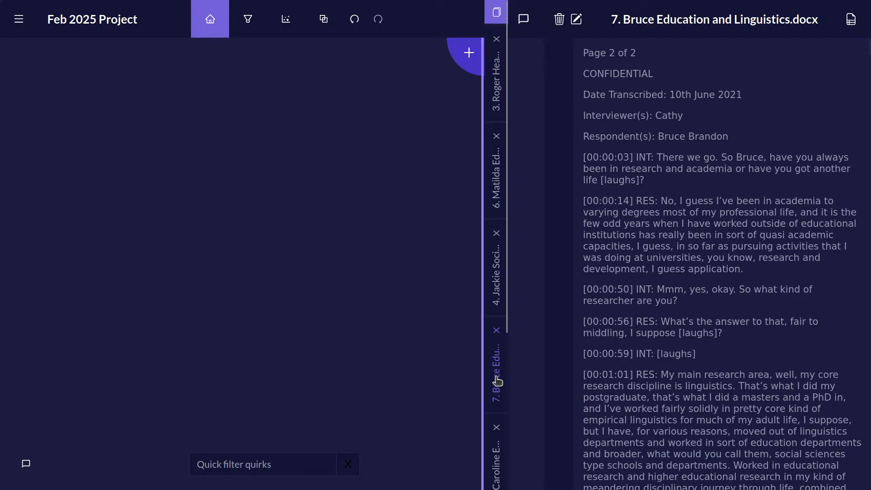
{"action": "left_click", "coordinate": [497, 472]}
{"action": "left_click", "coordinate": [491, 82]}
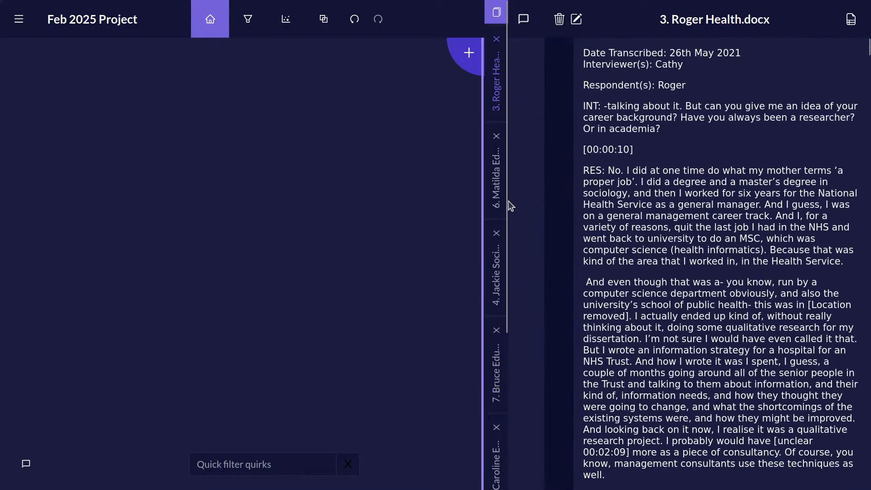
{"action": "left_click", "coordinate": [499, 184]}
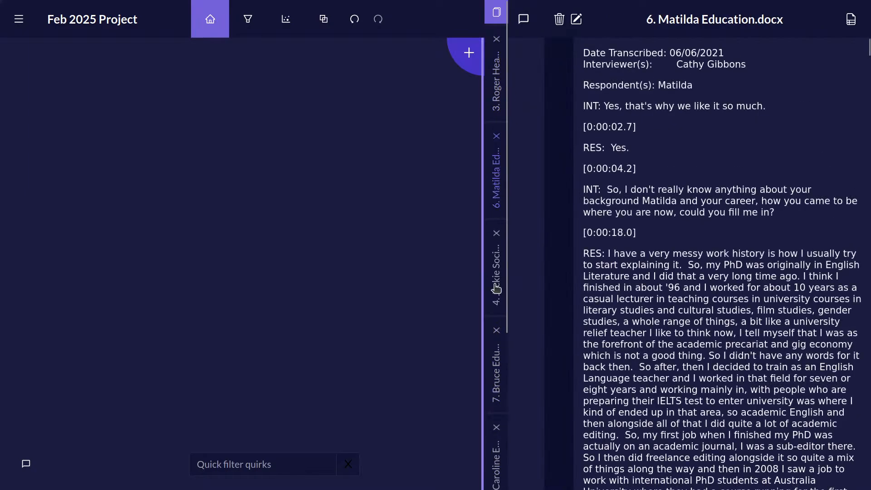
{"action": "left_click", "coordinate": [493, 282]}
{"action": "left_click", "coordinate": [499, 370]}
{"action": "scroll", "coordinate": [499, 368], "scroll_direction": "down", "scroll_amount": 3}
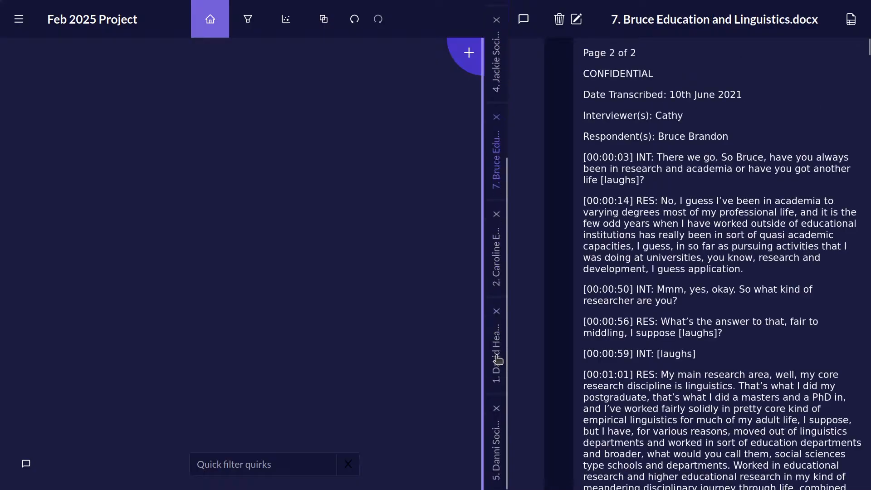
{"action": "scroll", "coordinate": [500, 351], "scroll_direction": "up", "scroll_amount": 3}
{"action": "left_click", "coordinate": [496, 84]}
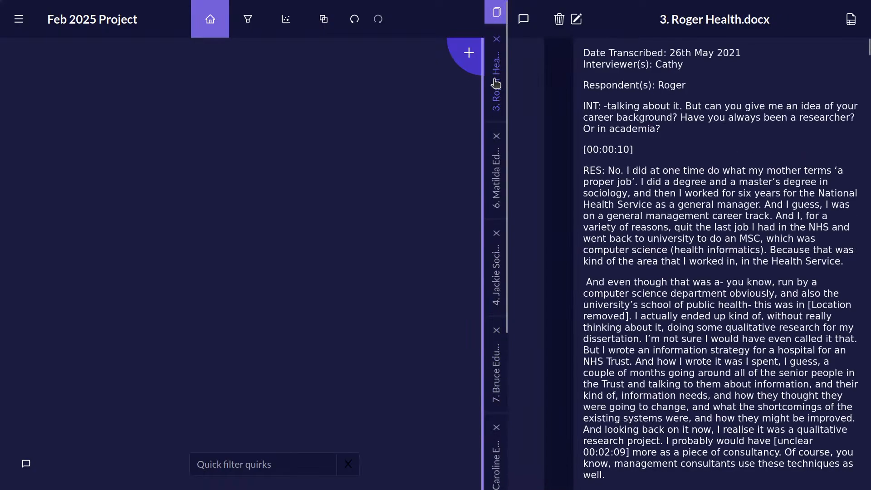
{"action": "left_click", "coordinate": [497, 202]}
{"action": "left_click", "coordinate": [497, 282]}
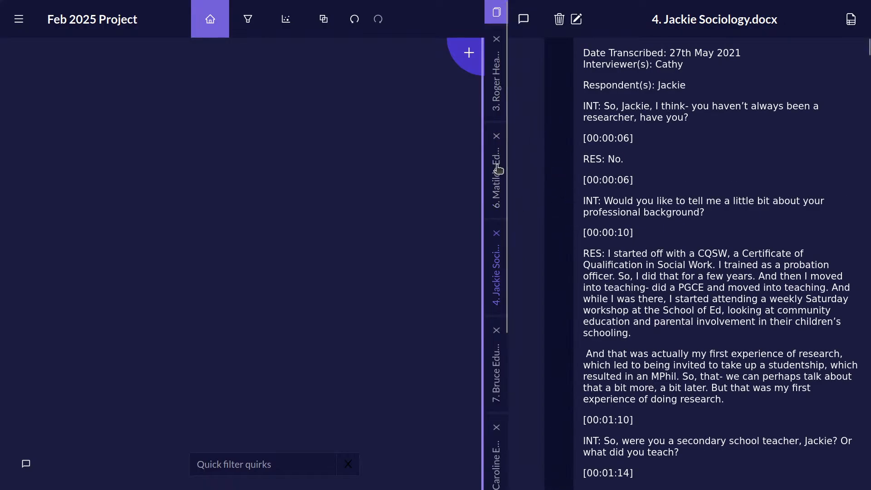
{"action": "scroll", "coordinate": [503, 318], "scroll_direction": "down", "scroll_amount": 4}
{"action": "scroll", "coordinate": [507, 356], "scroll_direction": "up", "scroll_amount": 4}
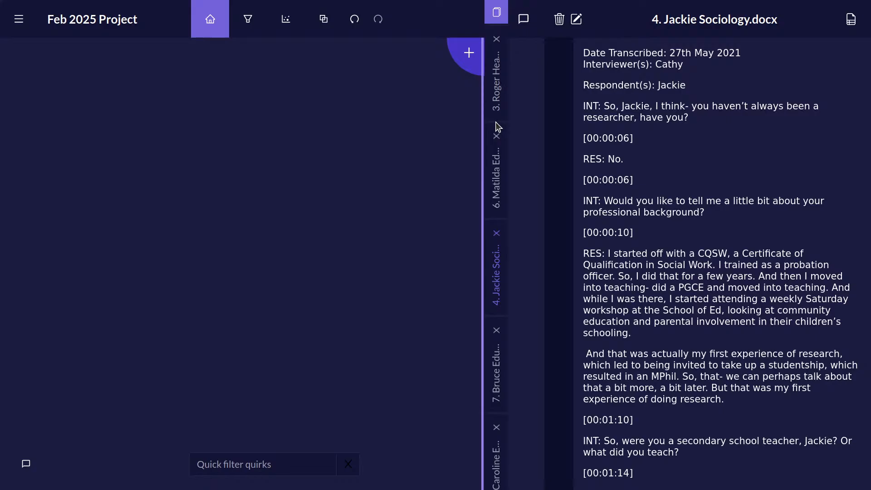
Open the properties of source number 3 (Health) and remove the .docx extension from its title.
{"action": "left_click", "coordinate": [504, 98]}
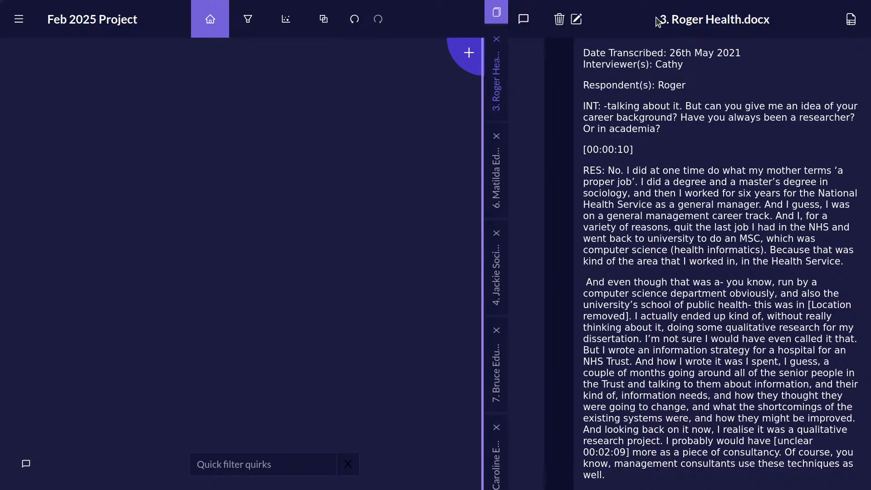
{"action": "left_click_drag", "start_coordinate": [659, 19], "coordinate": [773, 22]}
{"action": "double_click", "coordinate": [721, 19]}
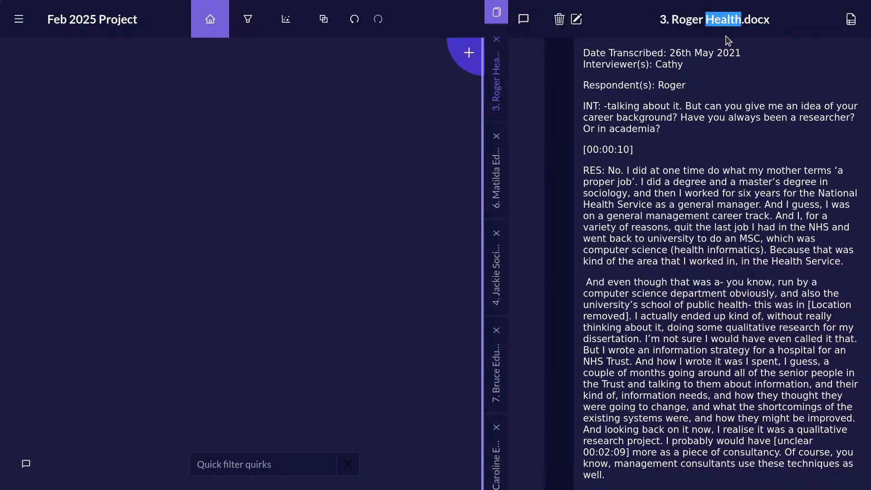
{"action": "left_click", "coordinate": [719, 72]}
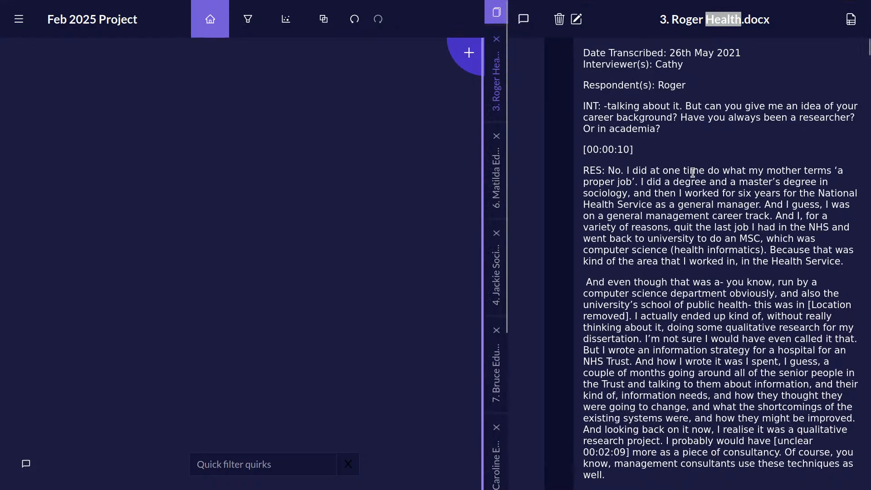
{"action": "left_click", "coordinate": [850, 21]}
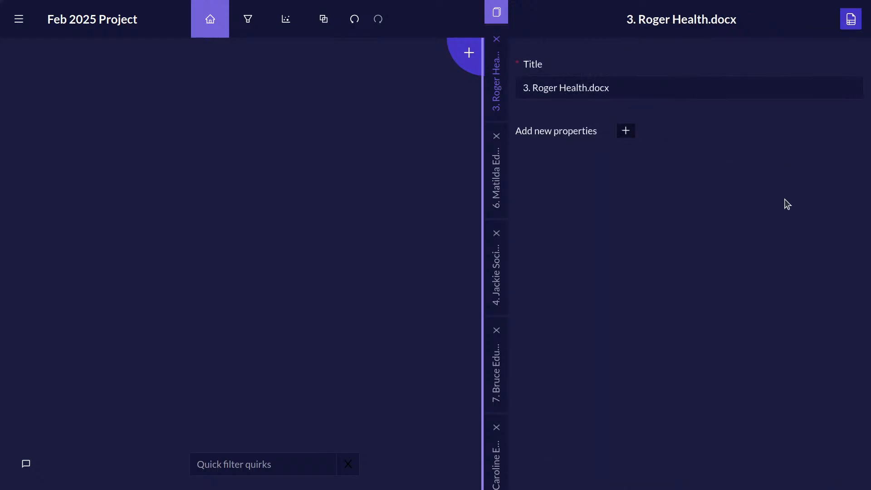
{"action": "left_click", "coordinate": [624, 86]}
{"action": "left_click_drag", "start_coordinate": [624, 86], "coordinate": [587, 87]}
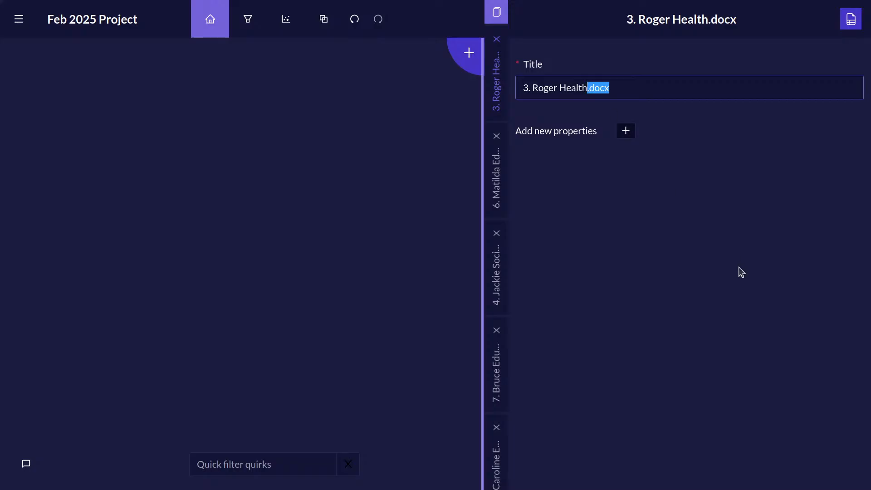
{"action": "key", "text": "BackSpace"}
{"action": "left_click_drag", "start_coordinate": [515, 133], "coordinate": [603, 139]}
{"action": "left_click", "coordinate": [616, 202]}
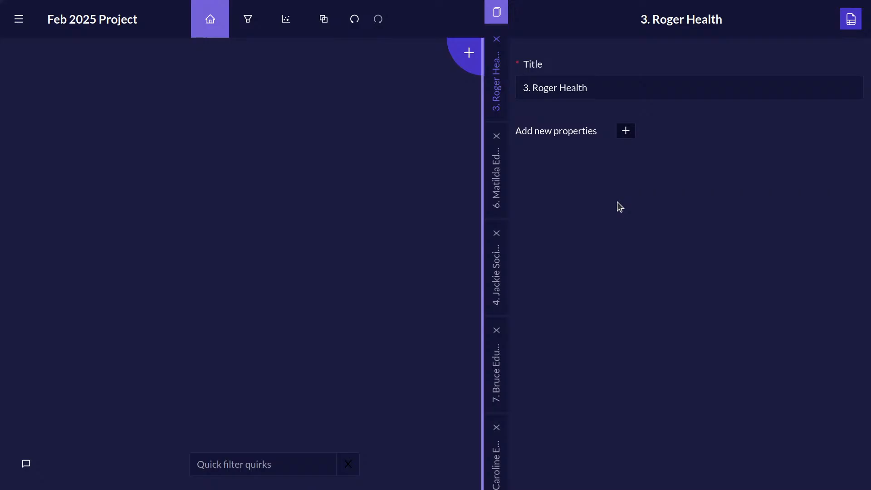
Add a new source property named Age with the values 34 and 17.
{"action": "left_click", "coordinate": [626, 132]}
{"action": "left_click", "coordinate": [420, 215]}
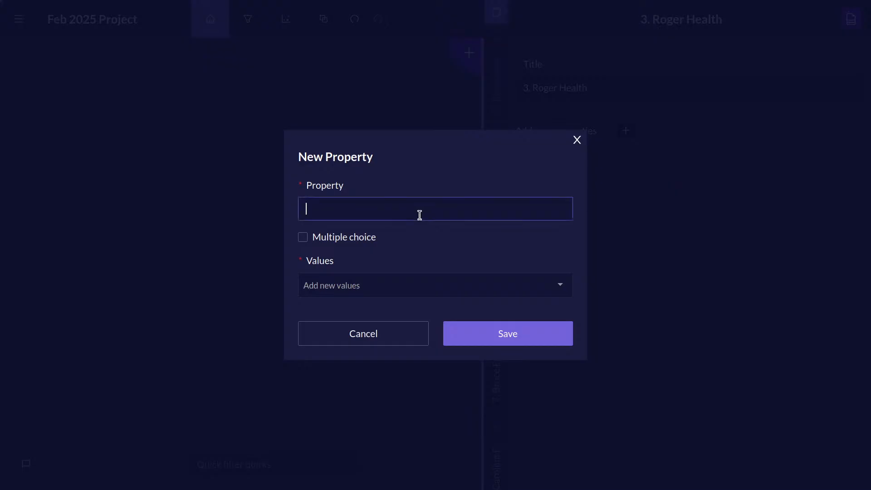
{"action": "type", "text": "Age"}
{"action": "left_click", "coordinate": [373, 282]}
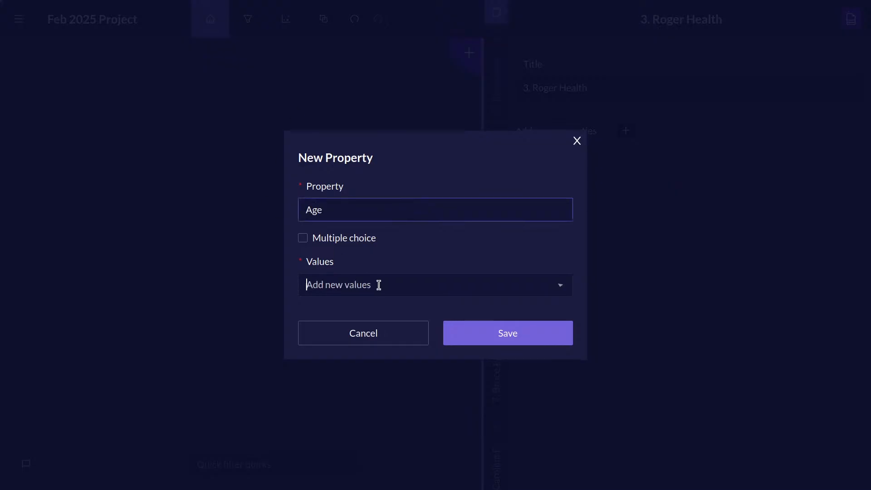
{"action": "type", "text": "34"}
{"action": "left_click", "coordinate": [417, 302]}
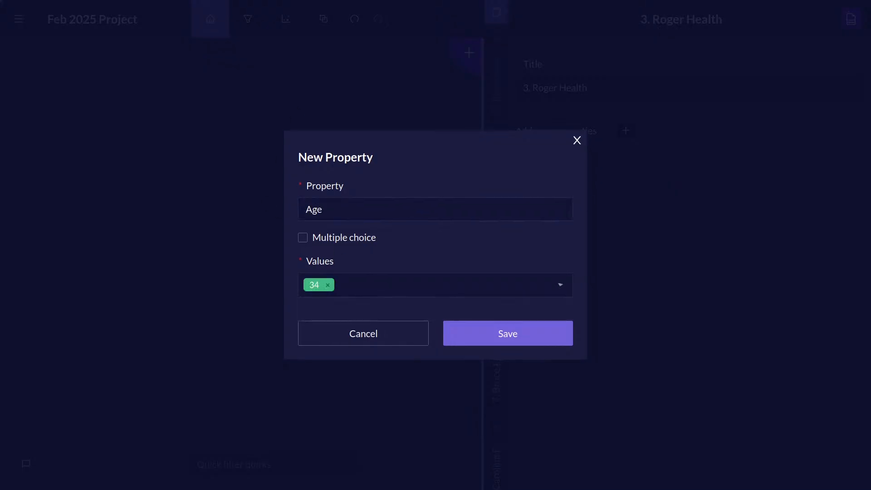
{"action": "type", "text": "17"}
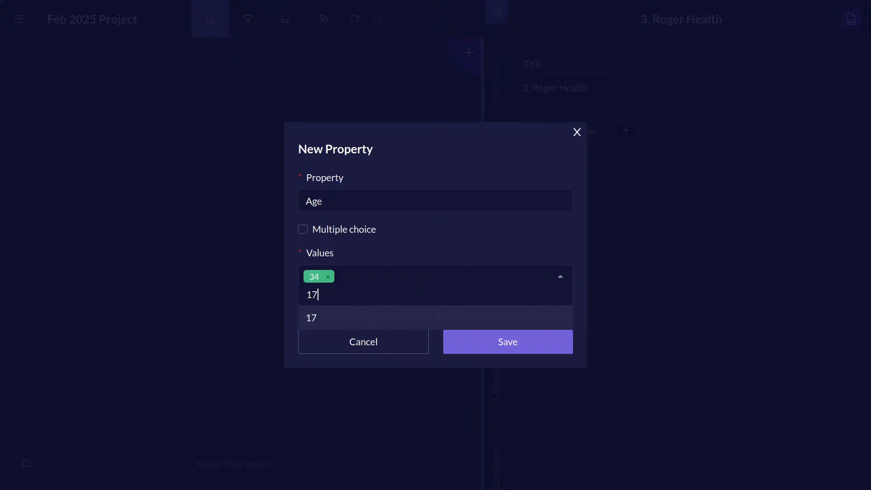
{"action": "key", "text": "Return"}
{"action": "left_click", "coordinate": [542, 345]}
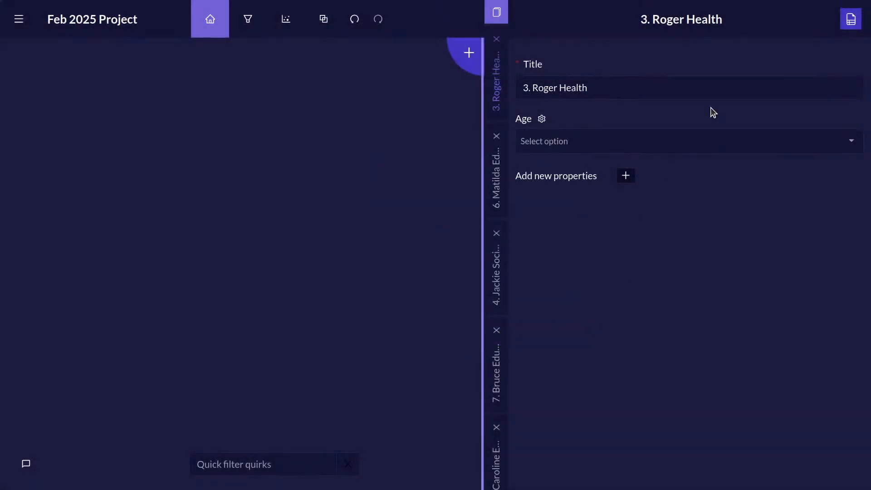
Set the Age property of source number 3 (Health) to 34.
{"action": "double_click", "coordinate": [522, 120]}
{"action": "left_click", "coordinate": [855, 144]}
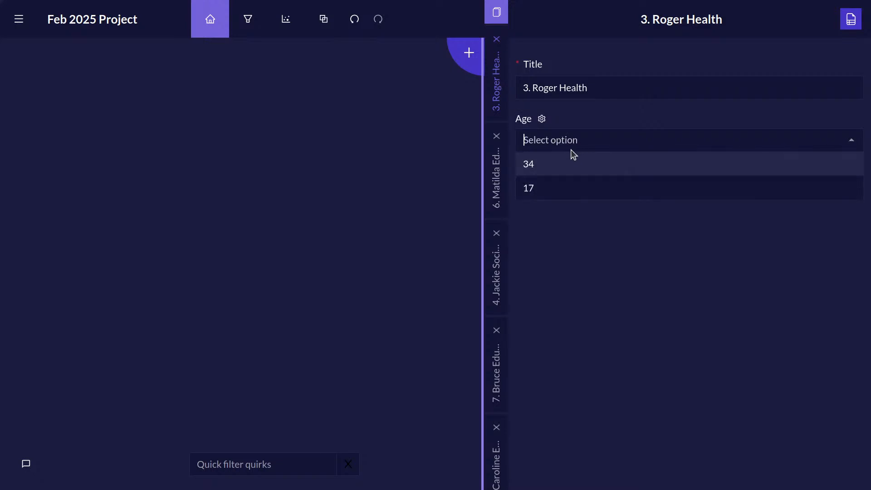
{"action": "left_click", "coordinate": [599, 166]}
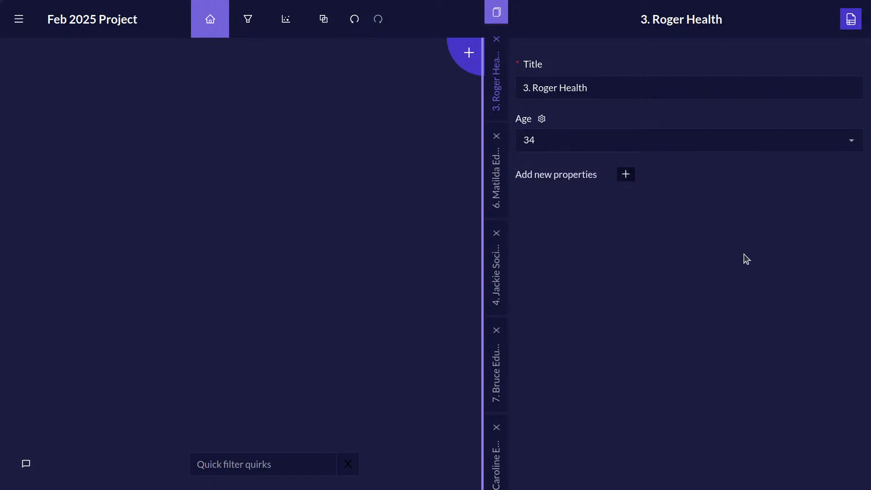
Switch to source number 6 (Education) and set its Age property to a new value of 42.
{"action": "left_click", "coordinate": [496, 182]}
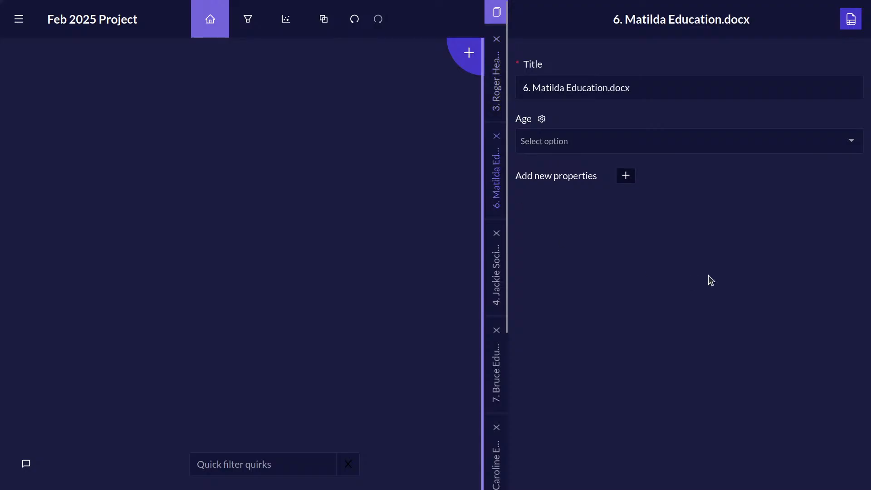
{"action": "left_click", "coordinate": [839, 143]}
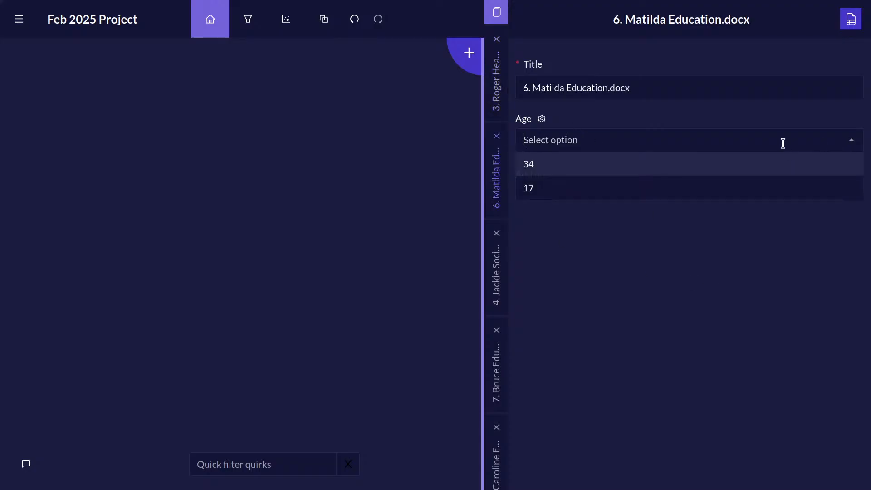
{"action": "type", "text": "42"}
{"action": "key", "text": "Return"}
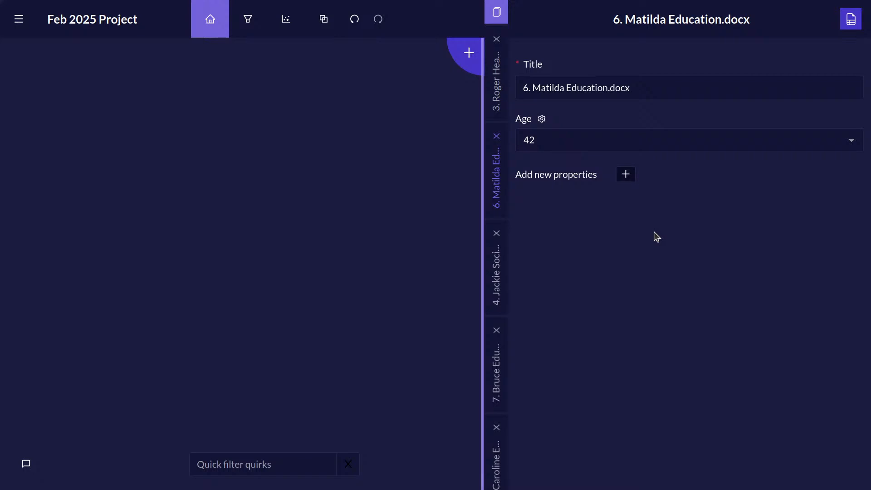
Create a new property named Data type and give it the value Interview.
{"action": "left_click", "coordinate": [631, 177]}
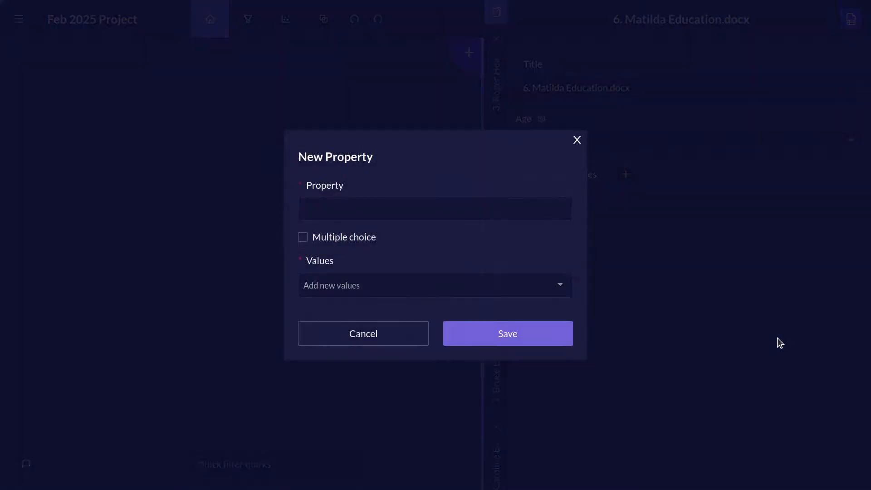
{"action": "left_click", "coordinate": [534, 209]}
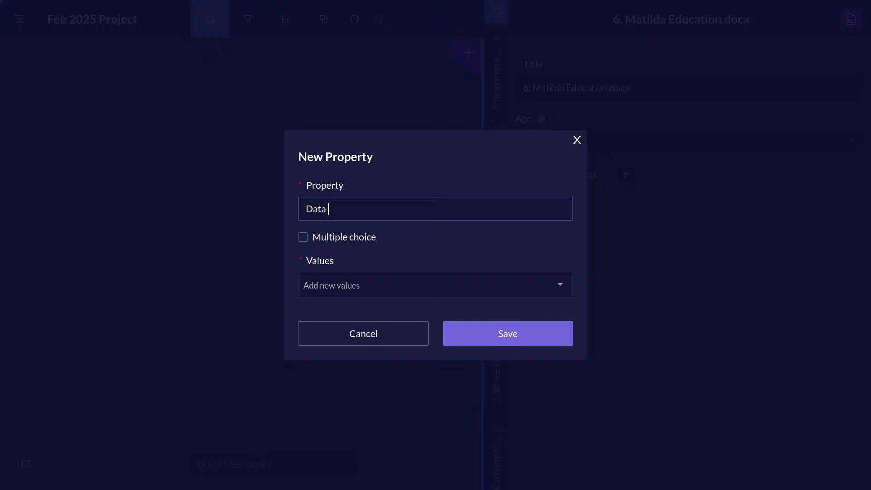
{"action": "type", "text": "type"}
{"action": "left_click", "coordinate": [432, 283]}
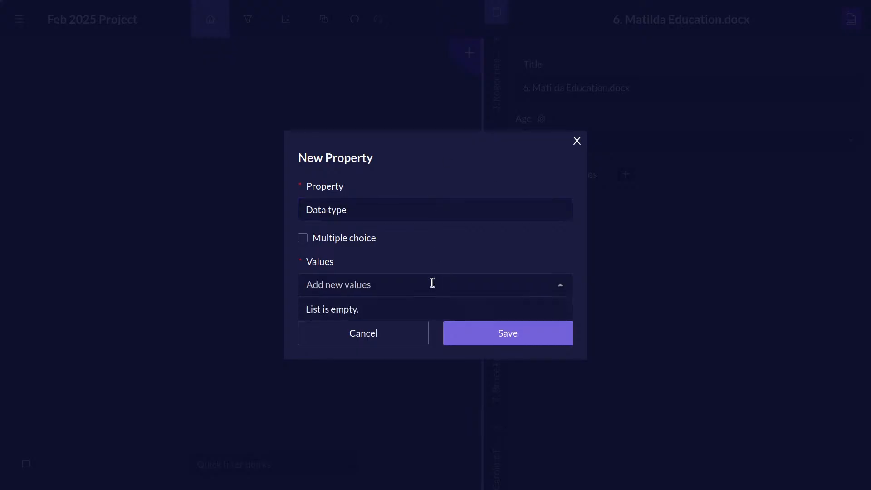
{"action": "type", "text": "Interview"}
{"action": "key", "text": "Return"}
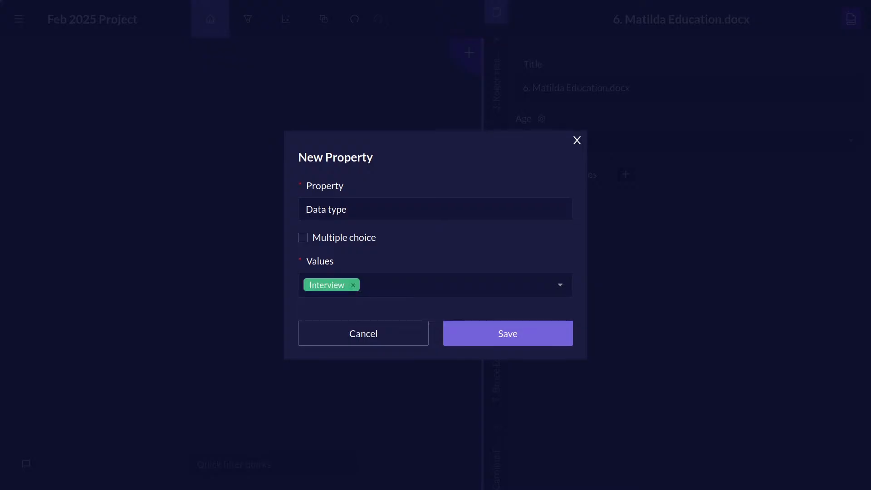
Add the values Focus groups and survey data to the Data type property and save it.
{"action": "left_click", "coordinate": [418, 281]}
{"action": "type", "text": "Fo"}
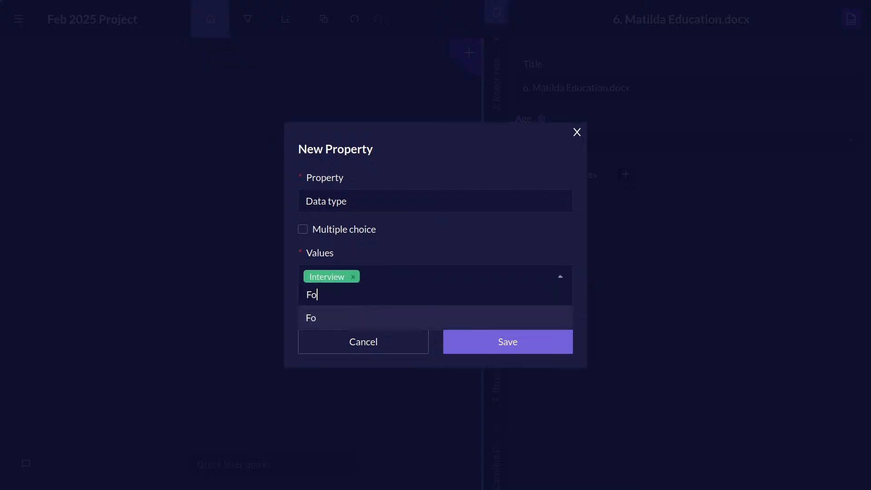
{"action": "type", "text": "cus groups"}
{"action": "key", "text": "Return"}
{"action": "left_click", "coordinate": [498, 285]}
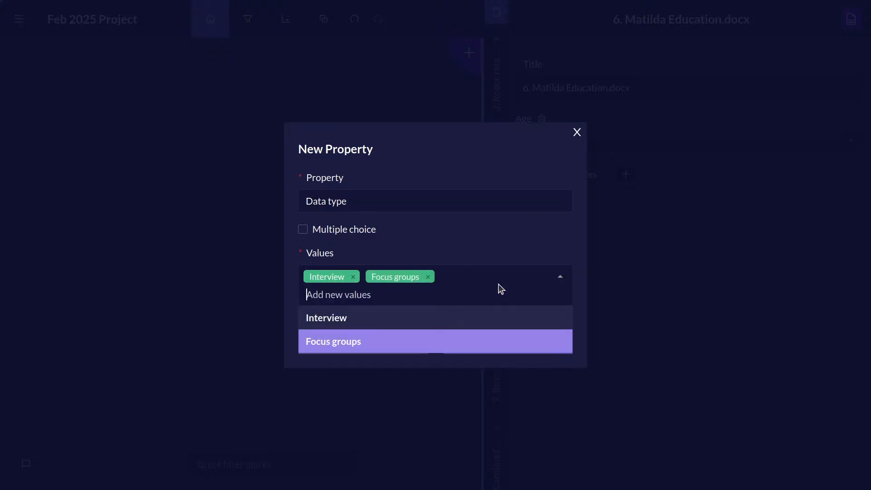
{"action": "type", "text": "survey"}
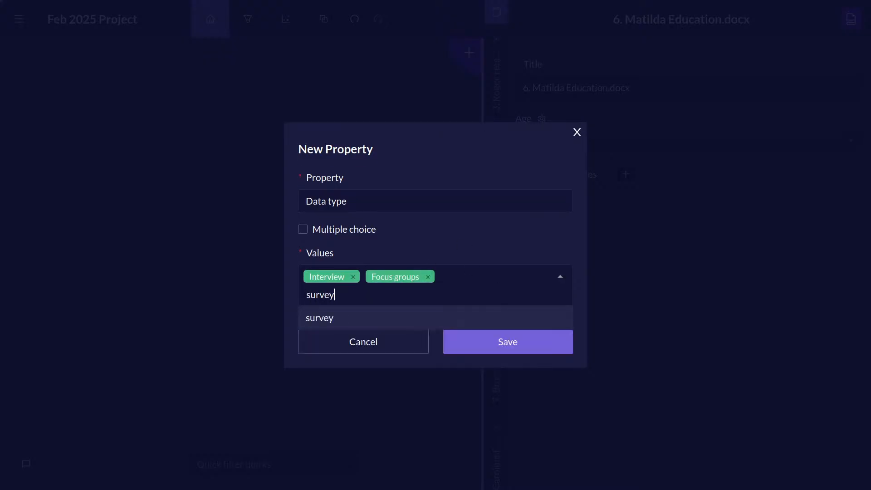
{"action": "type", "text": " data"}
{"action": "key", "text": "Return"}
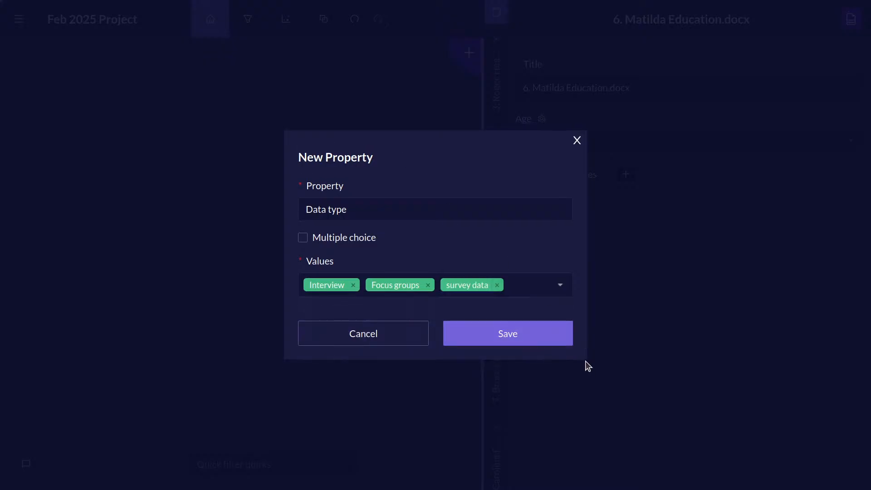
{"action": "left_click", "coordinate": [536, 333]}
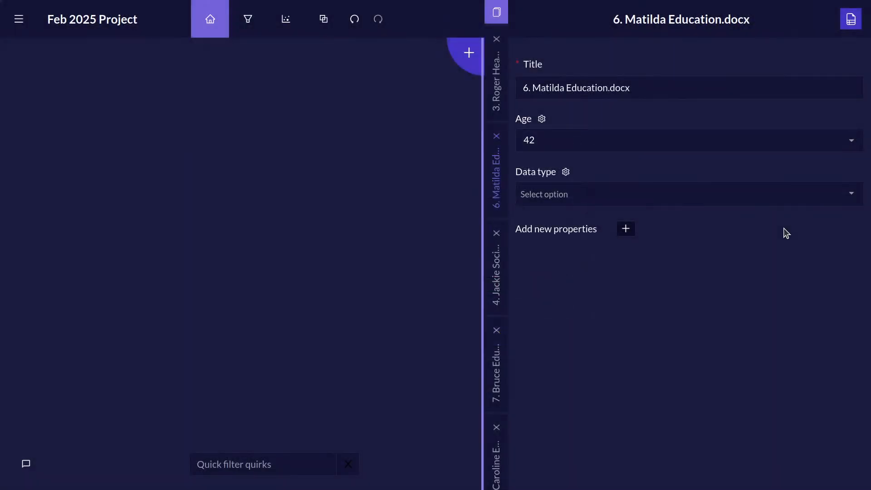
Set the Data type property to Interview for source number 6 (Education) and source number 3 (Health).
{"action": "left_click", "coordinate": [856, 197]}
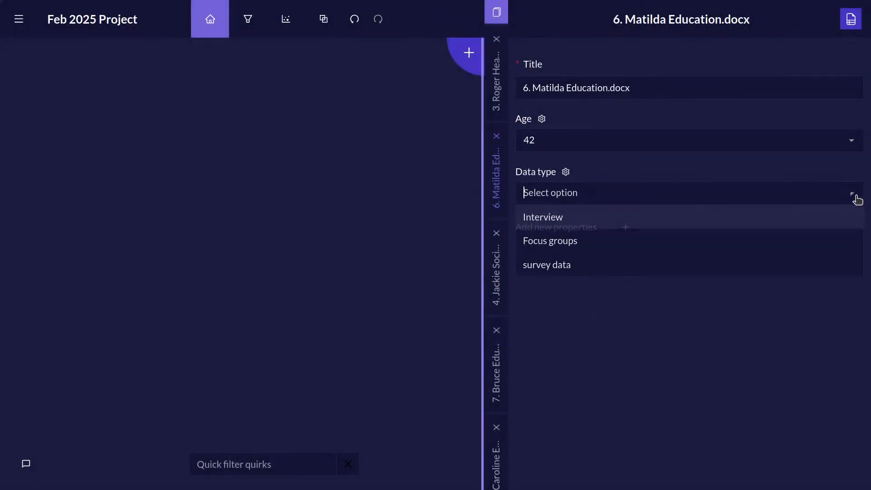
{"action": "left_click", "coordinate": [730, 222]}
{"action": "left_click", "coordinate": [497, 87]}
{"action": "left_click", "coordinate": [855, 197]}
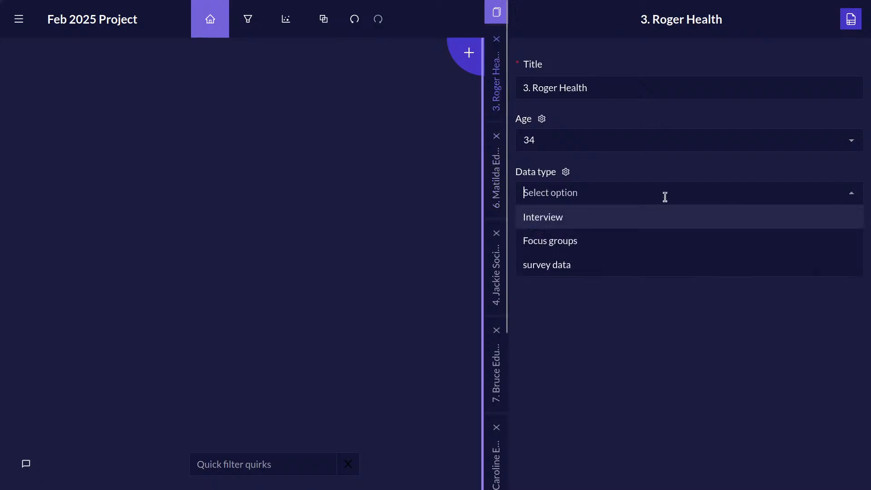
{"action": "left_click", "coordinate": [679, 218]}
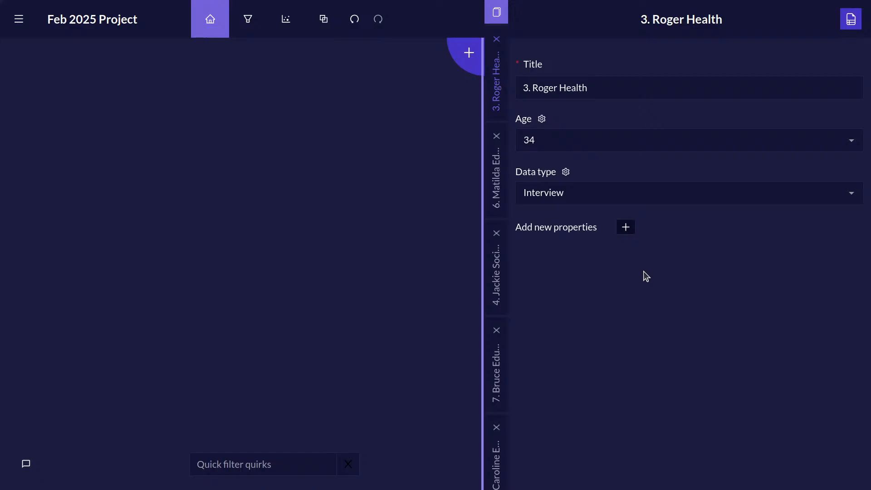
Display the transcript text of source number 3 (Health), increase the source font size in the project settings and save them.
{"action": "left_click", "coordinate": [850, 20]}
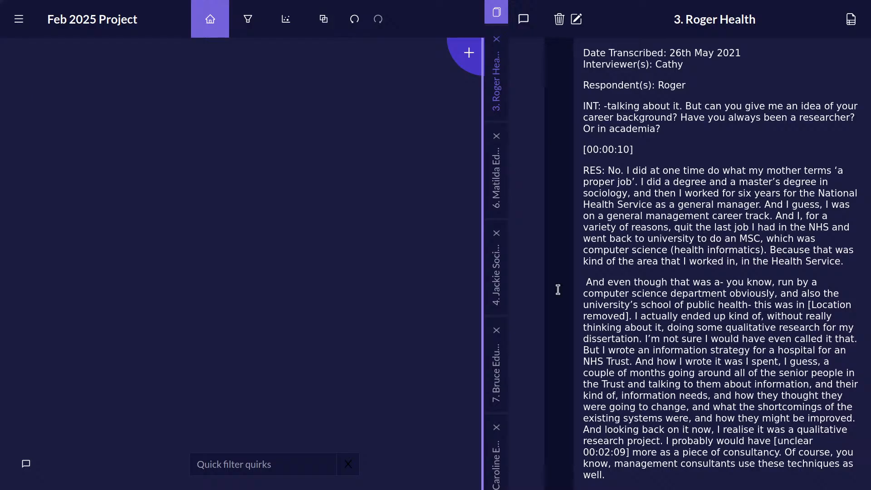
{"action": "left_click", "coordinate": [21, 20]}
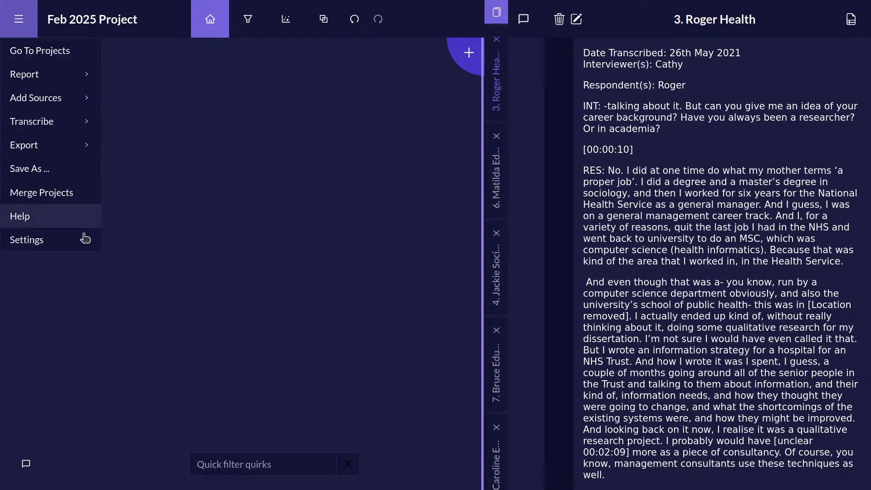
{"action": "left_click", "coordinate": [81, 245]}
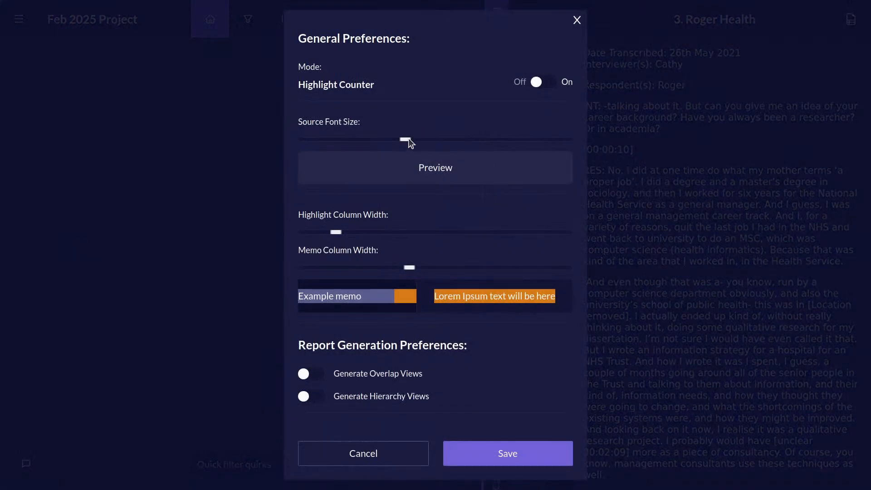
{"action": "left_click_drag", "start_coordinate": [408, 139], "coordinate": [527, 139]}
{"action": "left_click", "coordinate": [554, 457]}
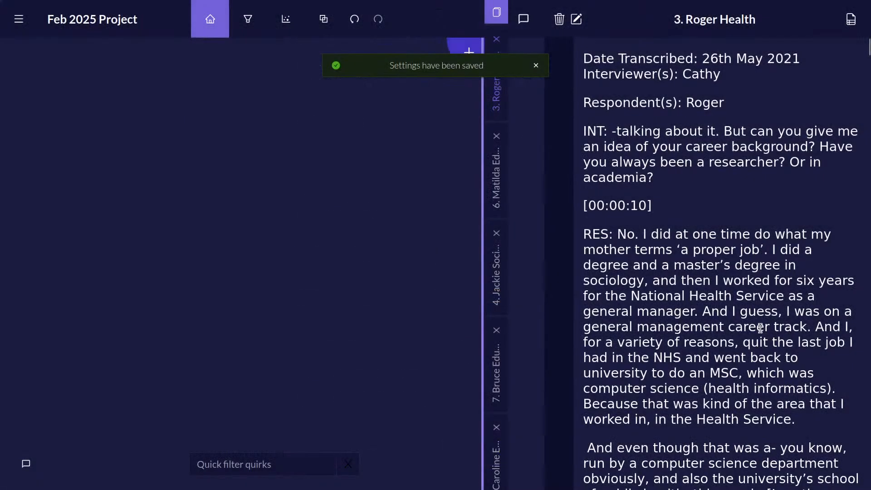
{"action": "scroll", "coordinate": [719, 236], "scroll_direction": "down", "scroll_amount": 3}
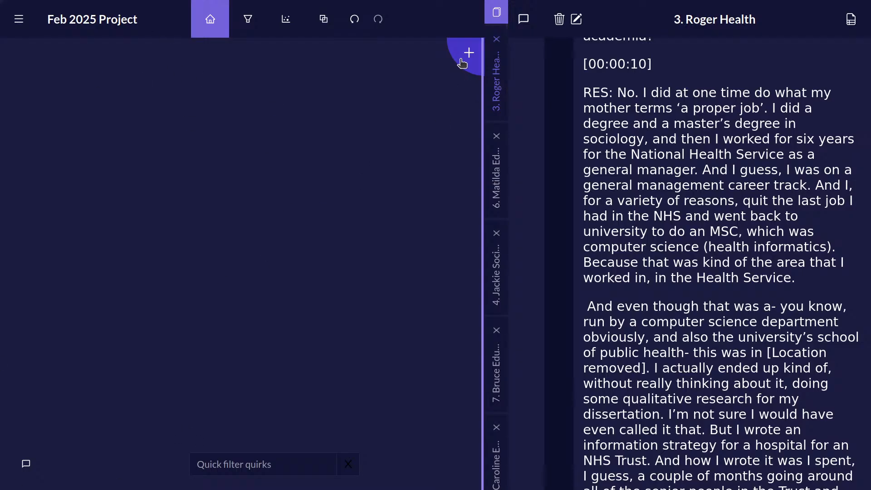
Start a new quirk titled Studies with the description "Any time where the respondent is talking about learning".
{"action": "left_click_drag", "start_coordinate": [462, 62], "coordinate": [94, 136]}
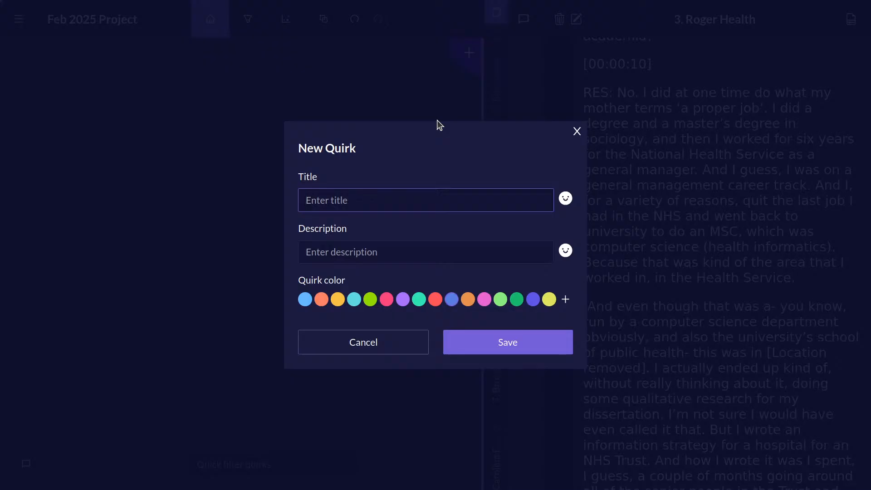
{"action": "type", "text": "Studies"}
{"action": "left_click", "coordinate": [451, 253]}
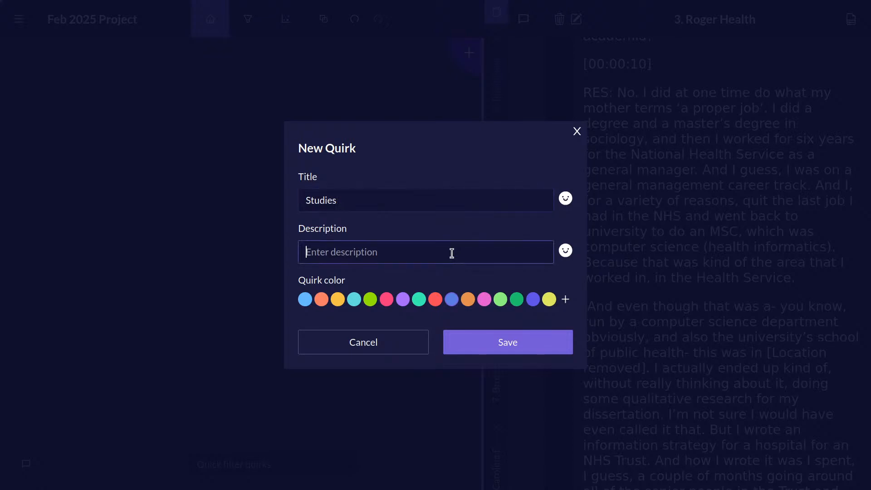
{"action": "type", "text": "Any time where t"}
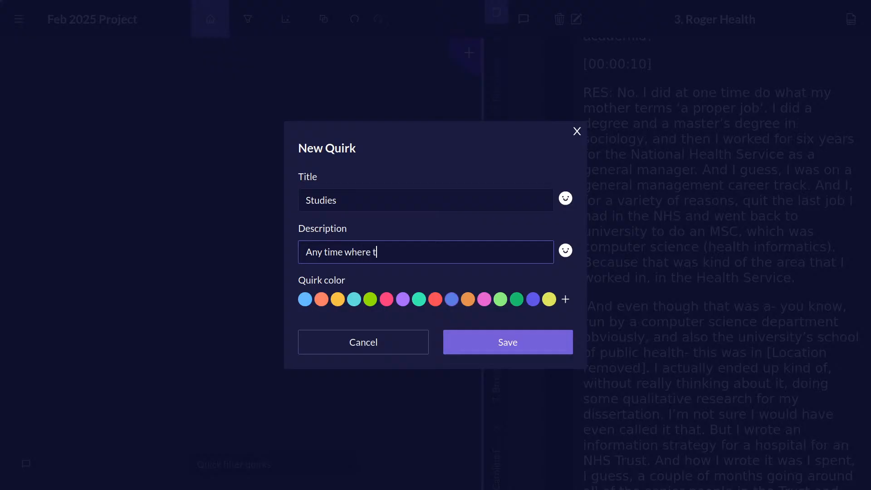
{"action": "type", "text": "he respondent is talking about learning"}
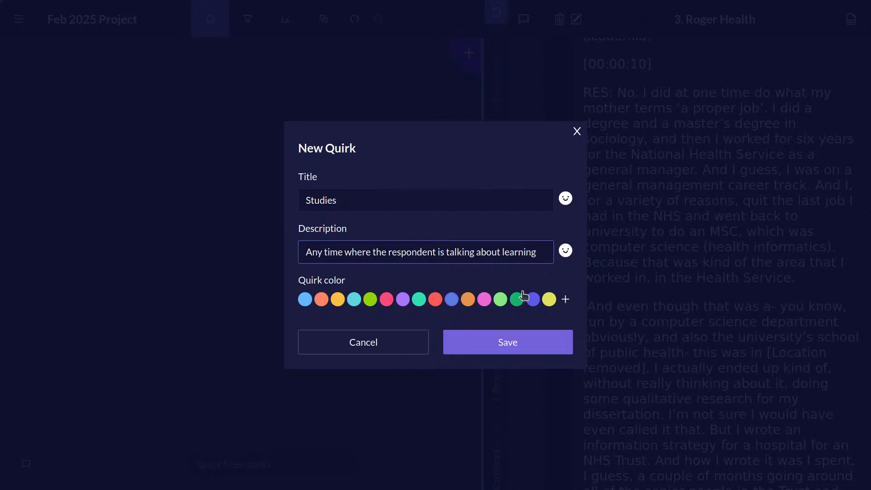
Give the Studies quirk the custom blue colour #1149E9 and save it.
{"action": "left_click", "coordinate": [563, 300]}
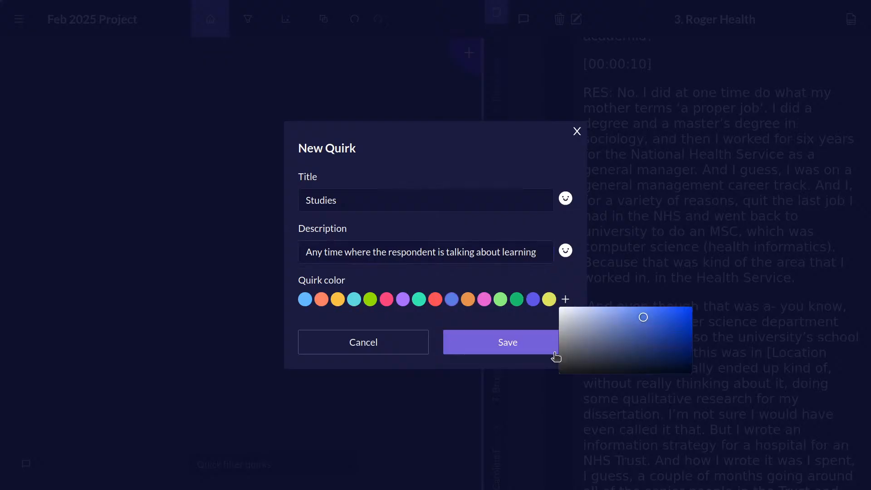
{"action": "left_click_drag", "start_coordinate": [658, 330], "coordinate": [684, 316]}
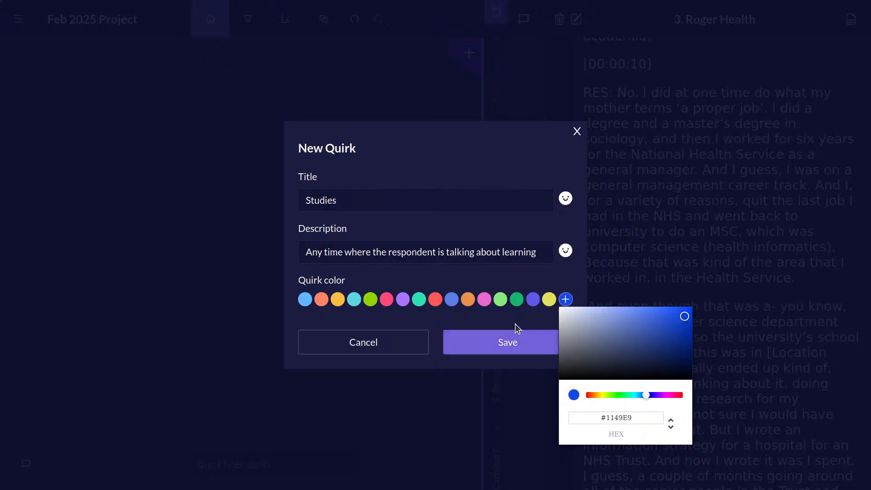
{"action": "left_click", "coordinate": [537, 322]}
{"action": "left_click", "coordinate": [539, 342]}
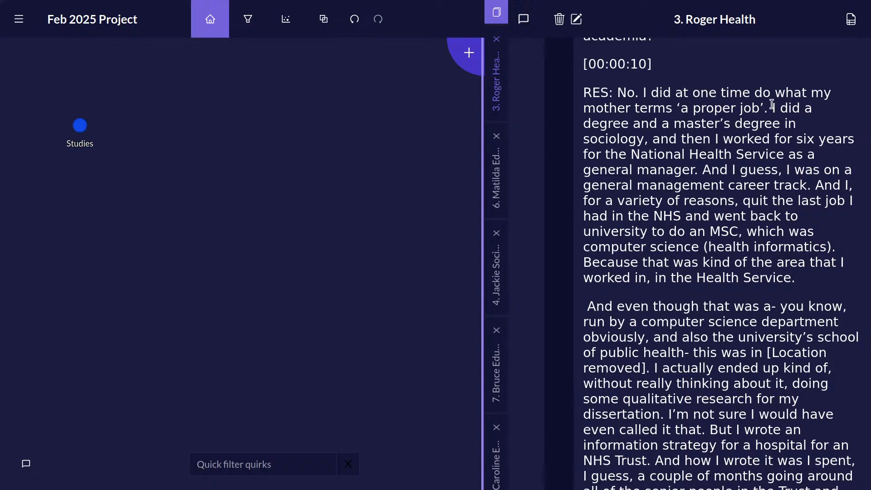
Code "I did a degree and a master's degree in sociology," and the passage about going back to university for an MSC to the Studies quirk.
{"action": "left_click_drag", "start_coordinate": [772, 107], "coordinate": [80, 124]}
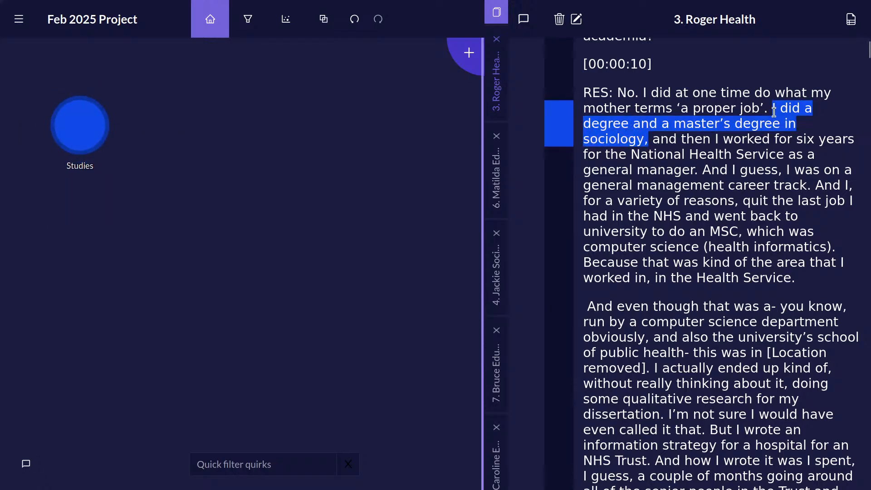
{"action": "left_click_drag", "start_coordinate": [771, 110], "coordinate": [649, 140]}
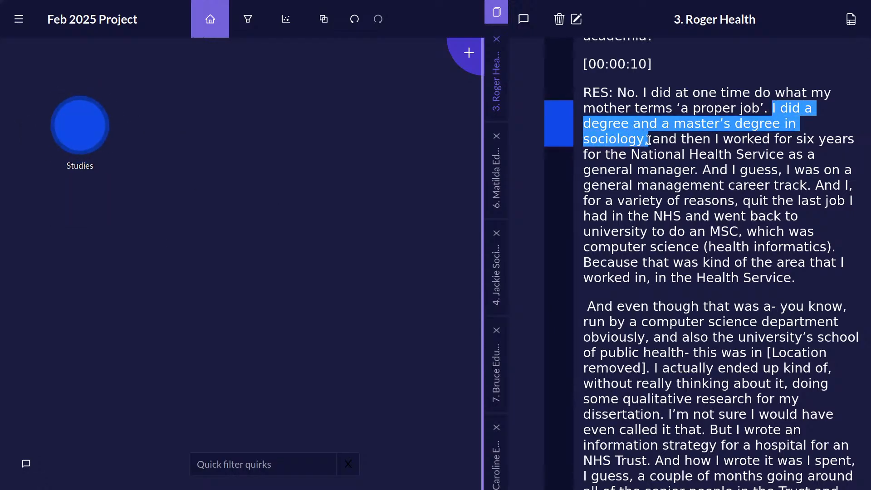
{"action": "mouse_move", "coordinate": [77, 121]}
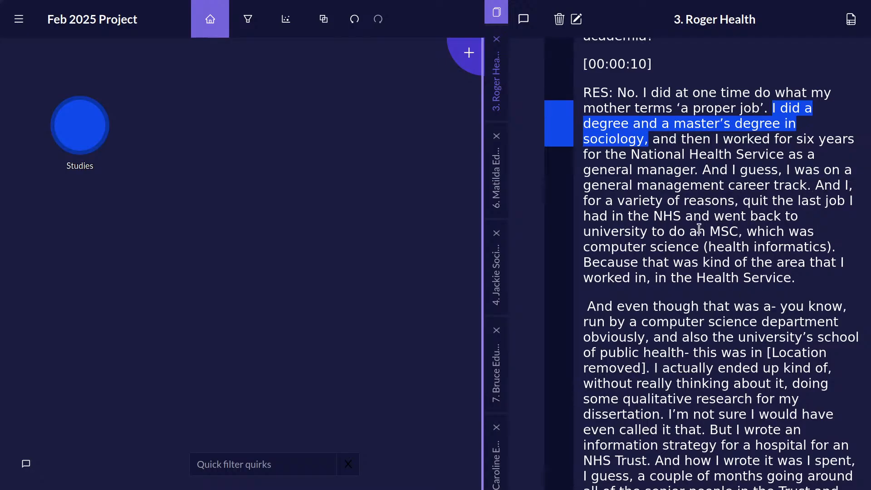
{"action": "mouse_move", "coordinate": [714, 217]}
{"action": "left_mouse_down"}
{"action": "mouse_move", "coordinate": [730, 263]}
{"action": "mouse_move", "coordinate": [734, 248]}
{"action": "mouse_move", "coordinate": [853, 254]}
{"action": "left_mouse_up"}
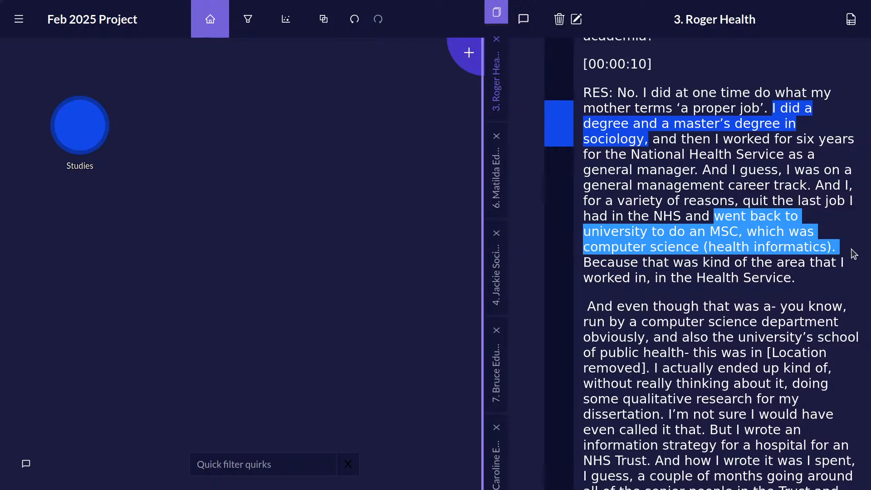
{"action": "left_click", "coordinate": [83, 132]}
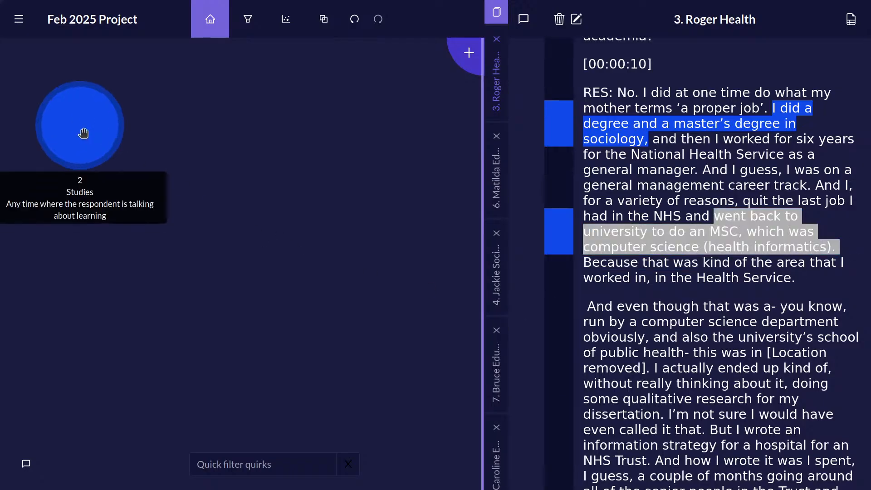
{"action": "left_click", "coordinate": [753, 270]}
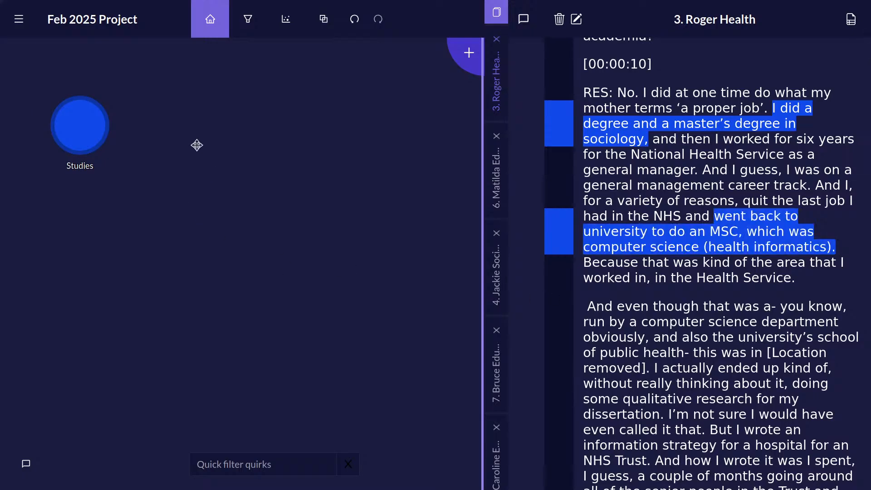
Create a new quirk titled Work on the canvas beside Studies, with the lime green colour.
{"action": "right_click", "coordinate": [210, 140]}
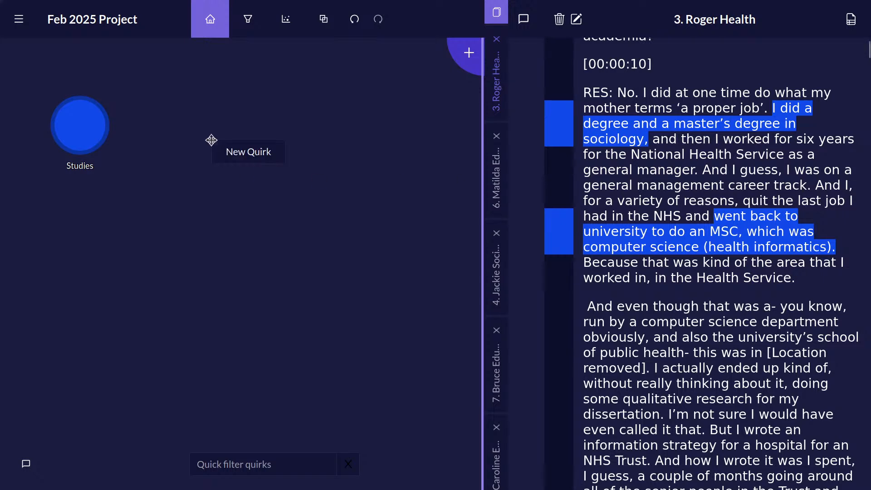
{"action": "left_click", "coordinate": [240, 152]}
{"action": "type", "text": "Work"}
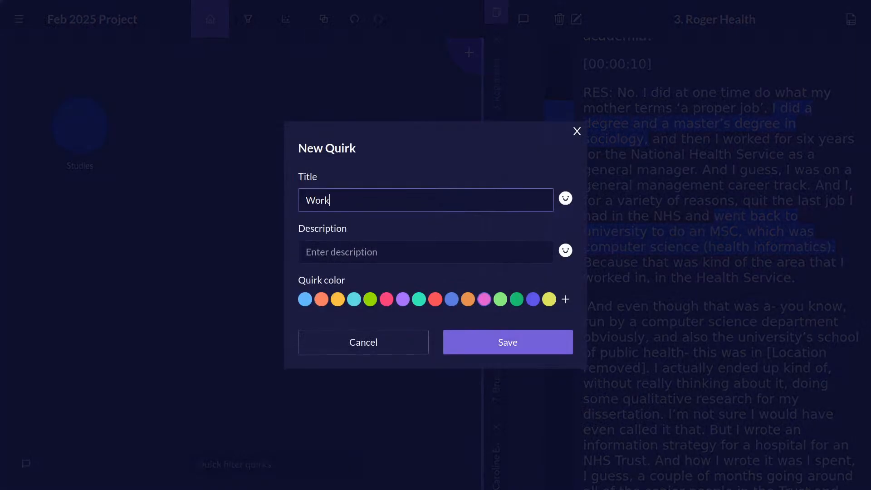
{"action": "left_click", "coordinate": [370, 300]}
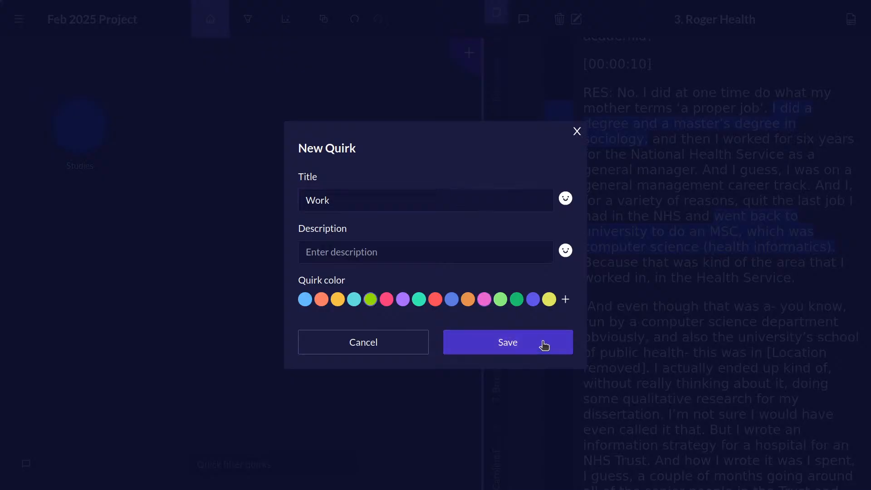
{"action": "left_click", "coordinate": [541, 343]}
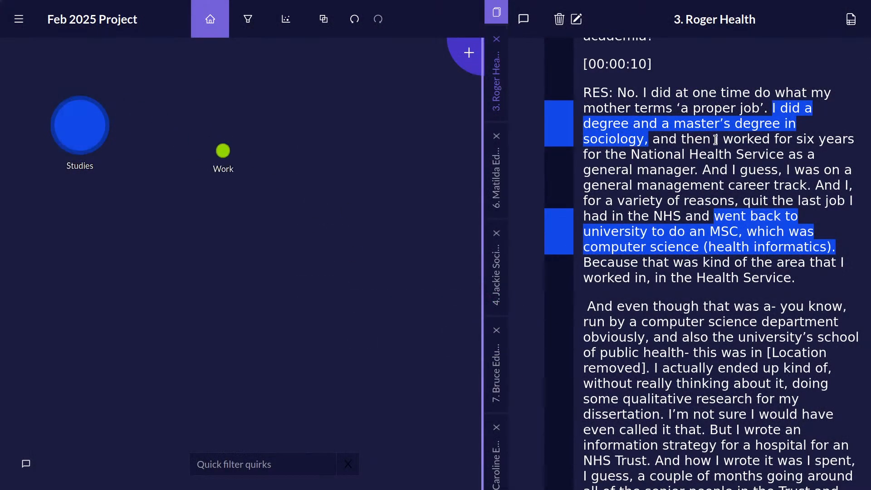
Code the transcript passages from "I worked for six years" to "general manager." and from "And I guess" to "in the NHS and" to Work.
{"action": "left_click_drag", "start_coordinate": [715, 139], "coordinate": [221, 152]}
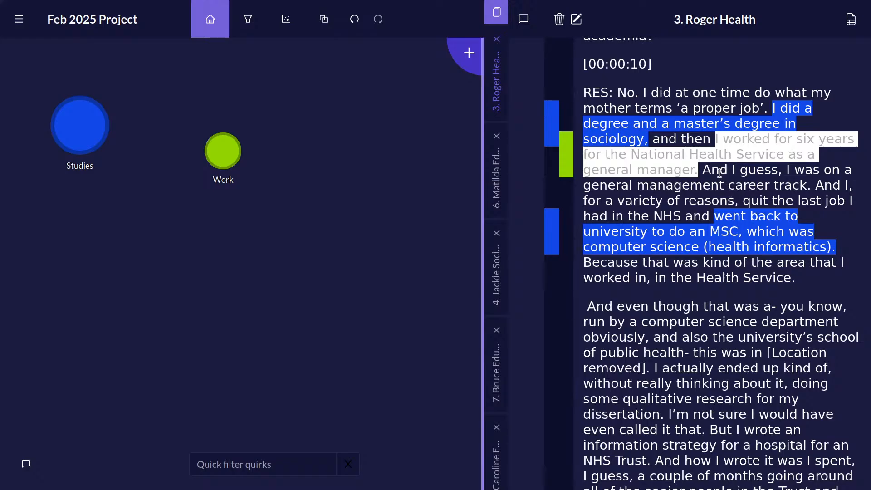
{"action": "left_click_drag", "start_coordinate": [706, 169], "coordinate": [224, 147]}
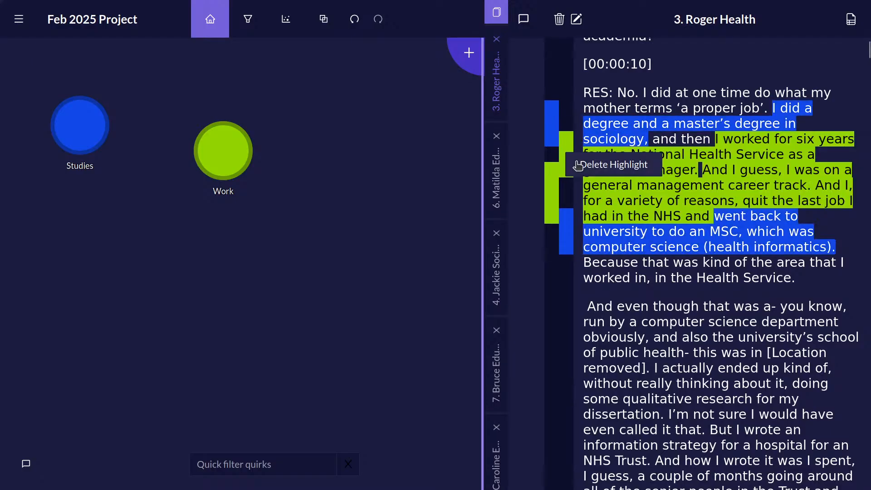
Delete the Work highlight on the passage "I worked for six years for the National Health Service as a general manager." and undo the deletion.
{"action": "left_click", "coordinate": [567, 158]}
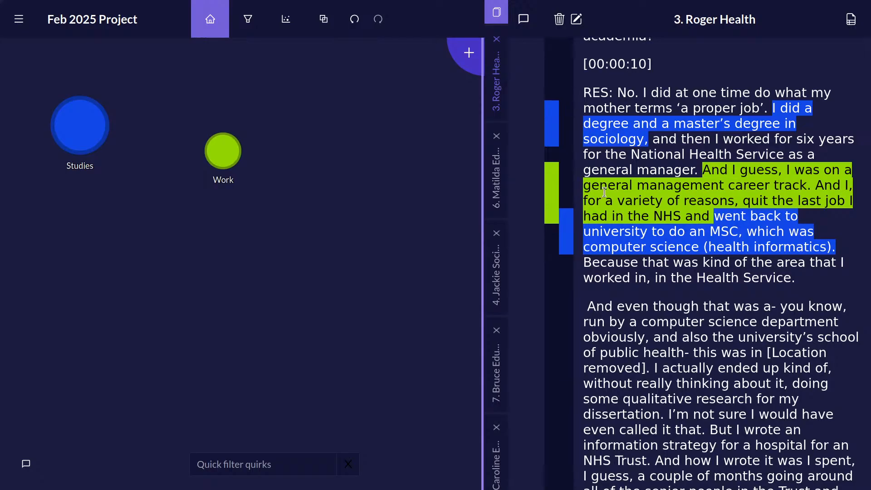
{"action": "left_click", "coordinate": [355, 19]}
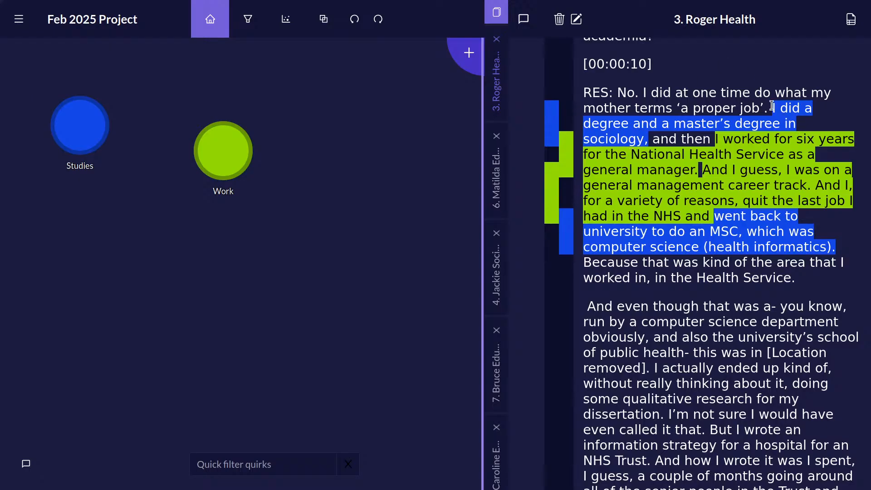
Create a new quirk titled NHS from the transcript passage running from "I did a degree" to "as a general manager.".
{"action": "left_click_drag", "start_coordinate": [771, 106], "coordinate": [701, 167]}
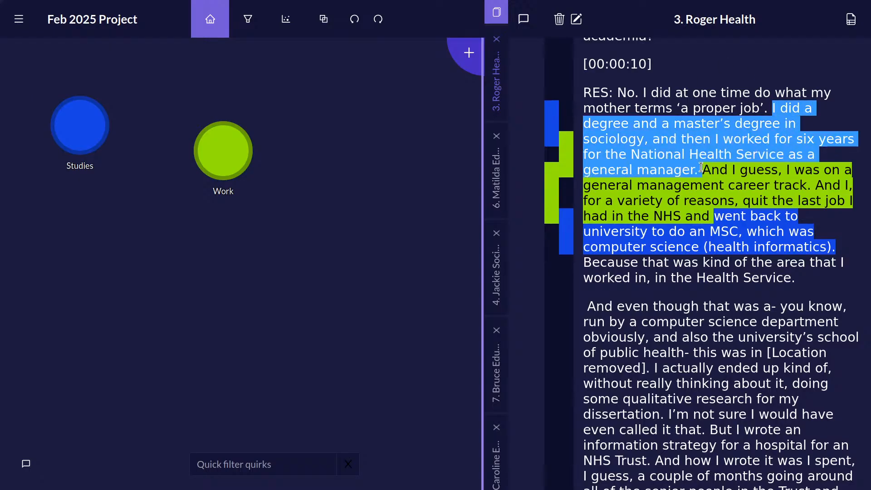
{"action": "left_click_drag", "start_coordinate": [734, 138], "coordinate": [273, 297]}
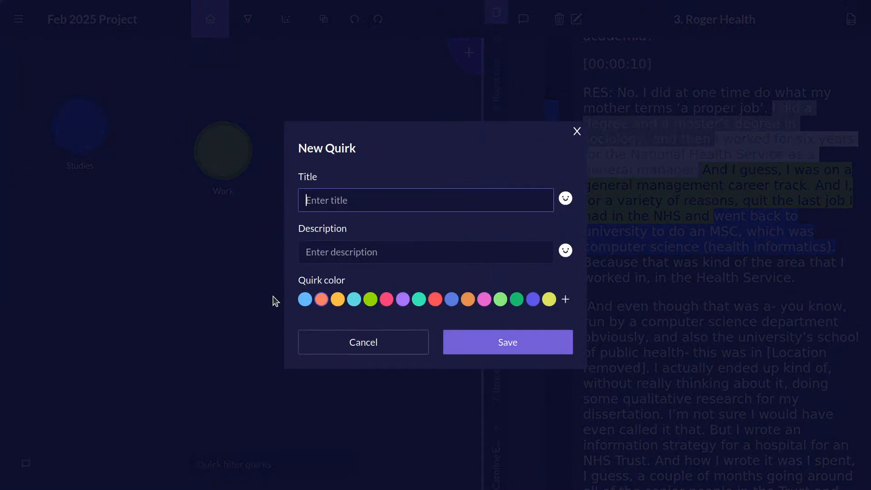
{"action": "type", "text": "NHS"}
{"action": "key", "text": "Return"}
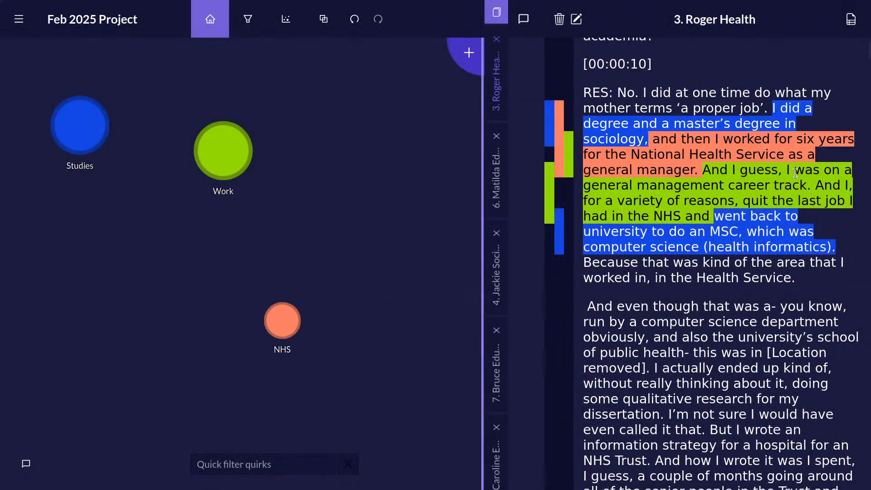
Code the passage from "And I, for a variety of reasons" to "in the Health Service." to the NHS quirk.
{"action": "left_click_drag", "start_coordinate": [818, 185], "coordinate": [817, 284]}
{"action": "left_click_drag", "start_coordinate": [770, 241], "coordinate": [284, 320]}
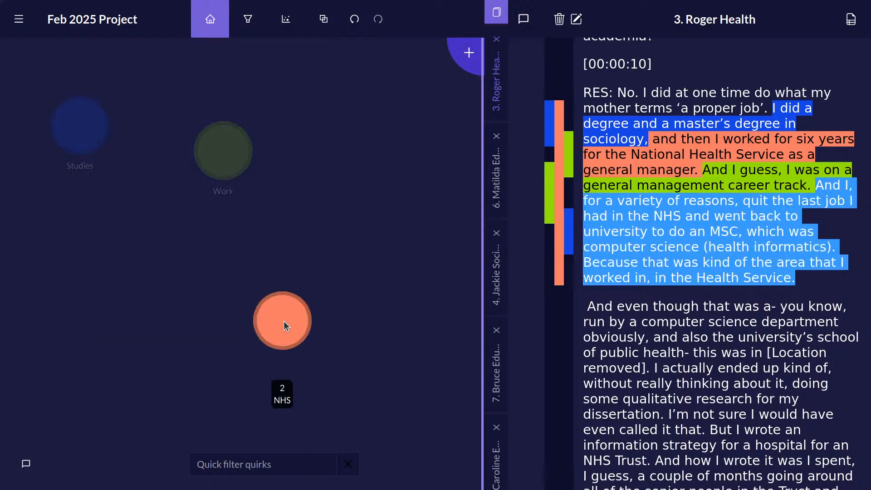
{"action": "left_click", "coordinate": [732, 266]}
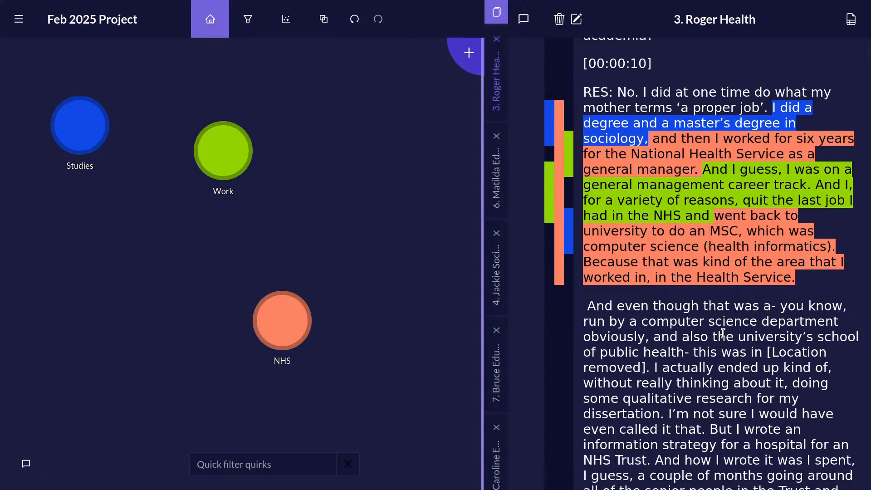
{"action": "scroll", "coordinate": [719, 335], "scroll_direction": "down", "scroll_amount": 5}
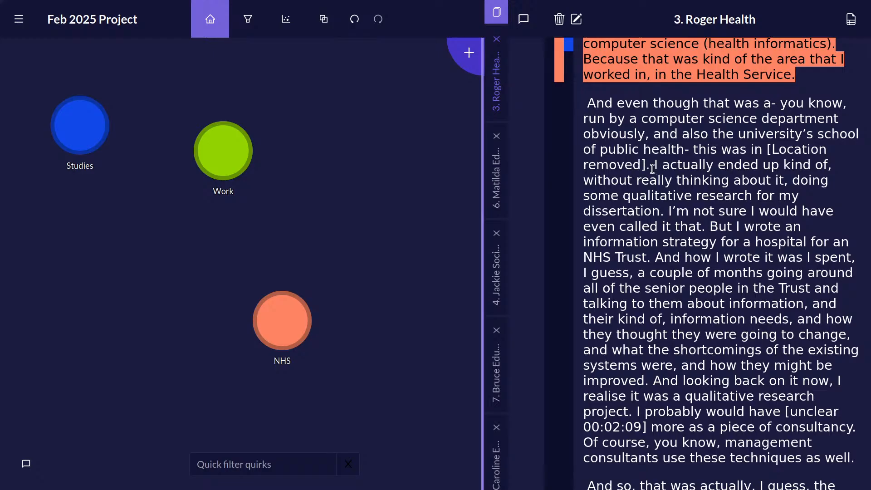
Code the passage "And even though" to "[Location removed]." to Studies, and "But I wrote an" to "NHS Trust." to NHS.
{"action": "left_click_drag", "start_coordinate": [653, 165], "coordinate": [545, 107]}
{"action": "left_click_drag", "start_coordinate": [657, 132], "coordinate": [80, 122]}
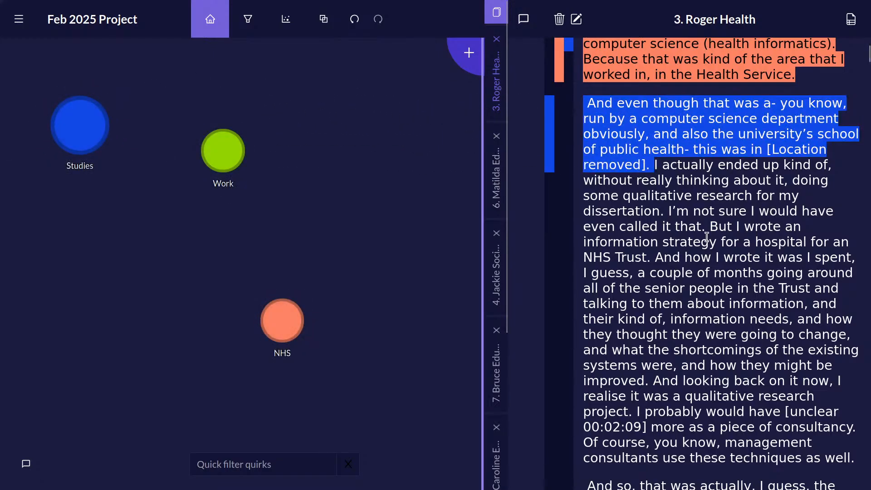
{"action": "left_click_drag", "start_coordinate": [708, 227], "coordinate": [298, 323]}
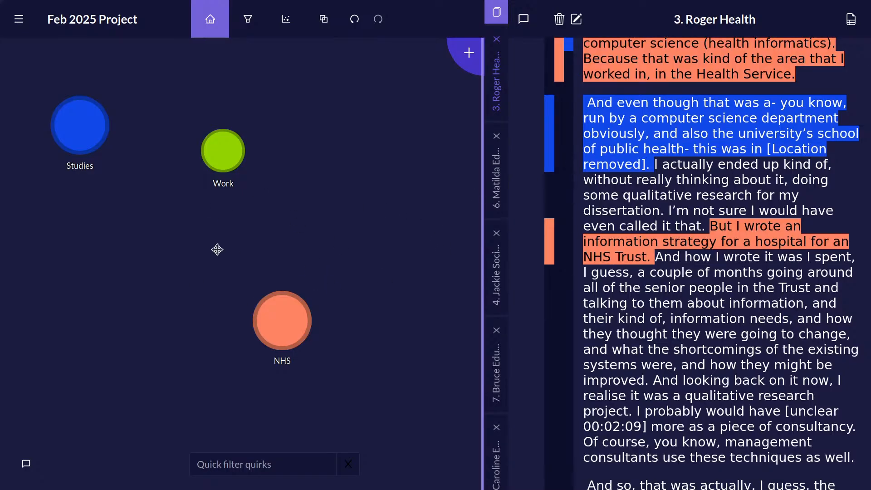
Create a turquoise quirk titled Strategy and code the passage "But I wrote an" to "NHS Trust." to it.
{"action": "right_click", "coordinate": [132, 267]}
{"action": "left_click", "coordinate": [163, 278]}
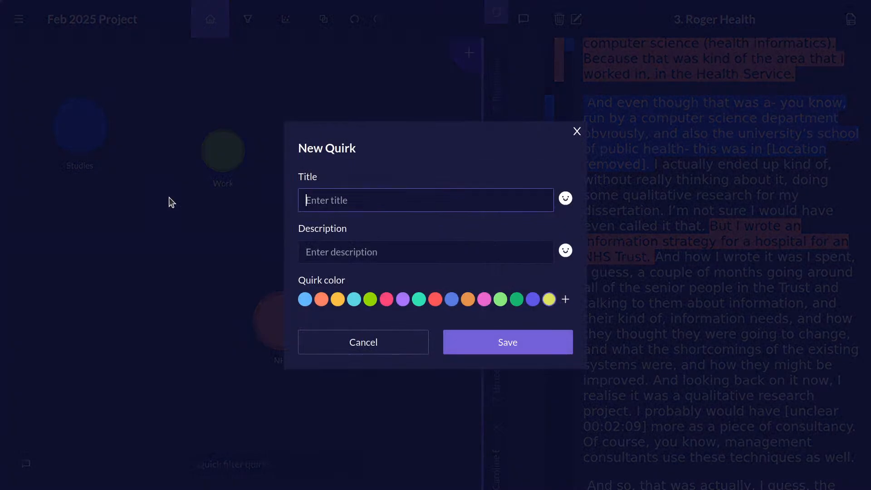
{"action": "type", "text": "Ste"}
{"action": "type", "text": "ategy"}
{"action": "left_click", "coordinate": [422, 298]}
{"action": "left_click", "coordinate": [504, 341]}
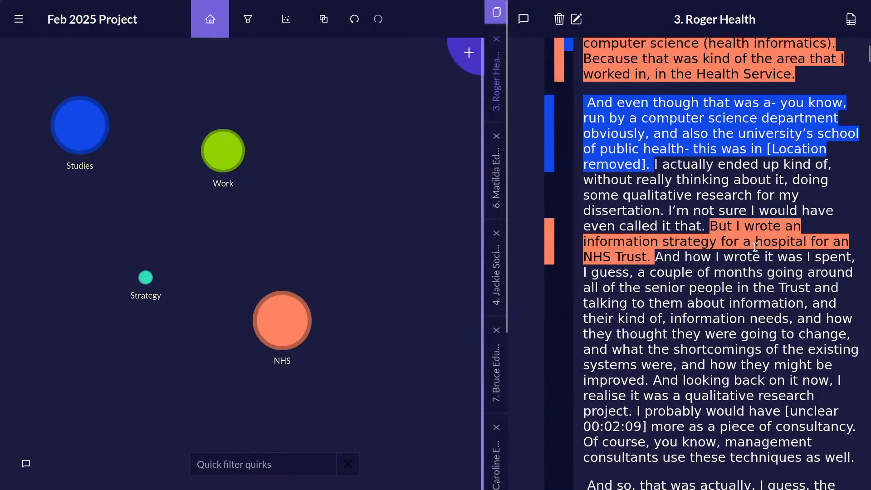
{"action": "left_click_drag", "start_coordinate": [710, 226], "coordinate": [146, 277]}
{"action": "left_click", "coordinate": [745, 267]}
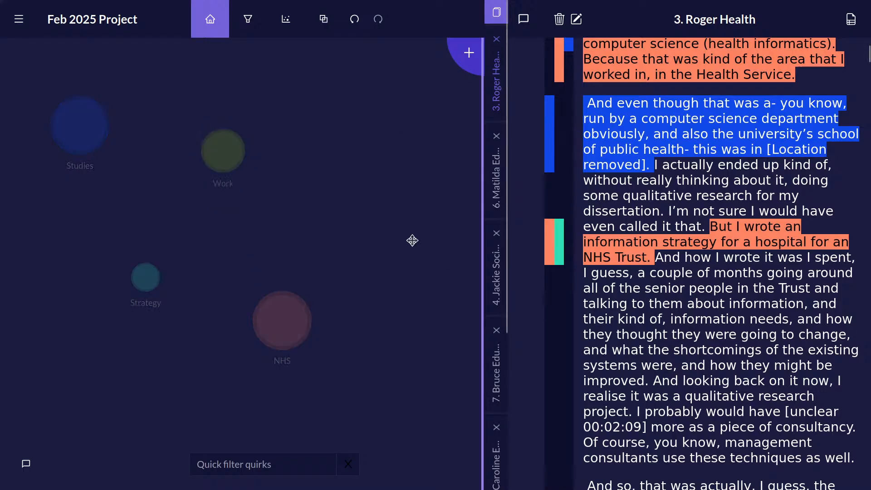
Rearrange the quirks so Work sits just below Studies, Strategy beside Studies, and NHS below Work.
{"action": "left_click_drag", "start_coordinate": [208, 142], "coordinate": [133, 186]}
{"action": "left_click_drag", "start_coordinate": [146, 277], "coordinate": [177, 116]}
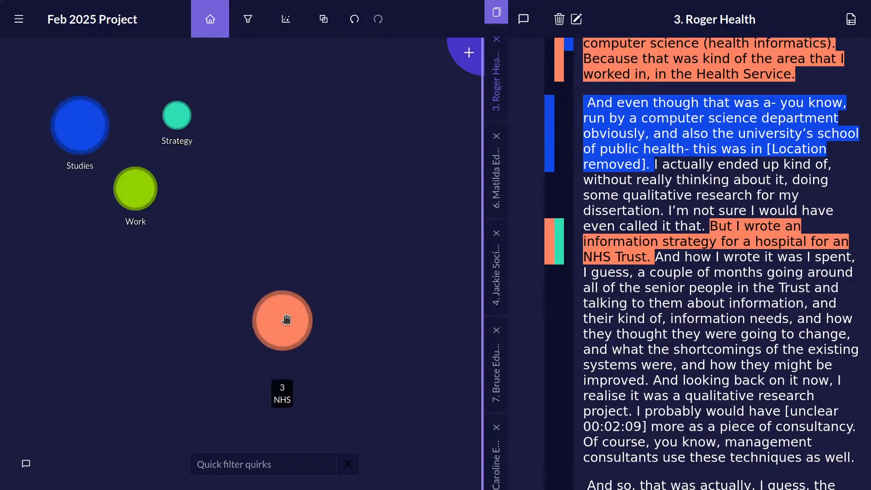
{"action": "left_click_drag", "start_coordinate": [282, 316], "coordinate": [89, 278]}
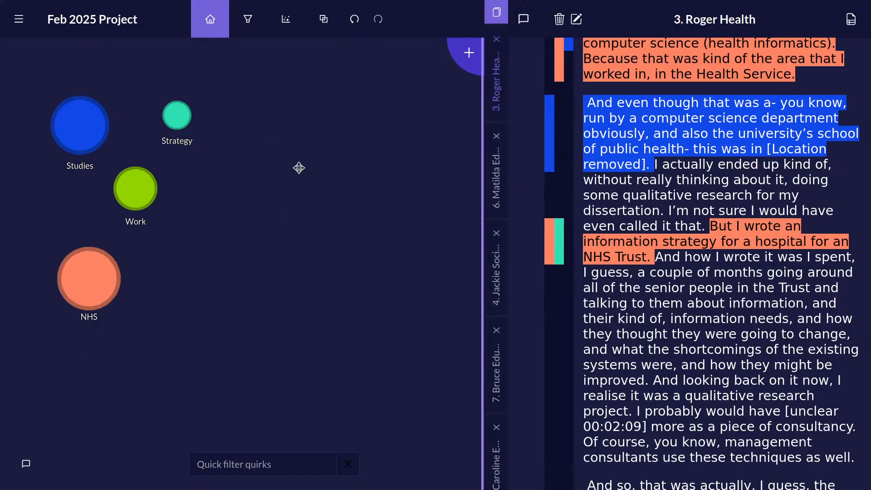
Group the Strategy, Studies and NHS quirks under Work as its subquirks.
{"action": "left_click_drag", "start_coordinate": [177, 116], "coordinate": [137, 186]}
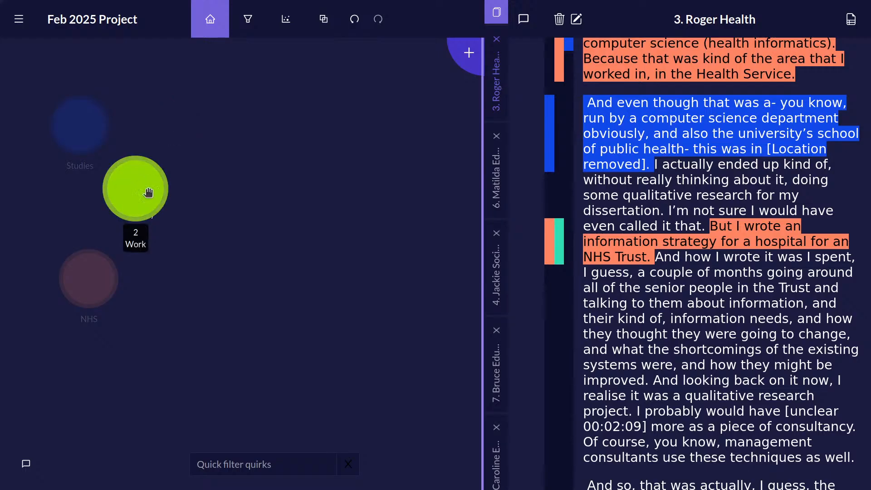
{"action": "left_click_drag", "start_coordinate": [81, 123], "coordinate": [136, 187]}
{"action": "left_click_drag", "start_coordinate": [99, 298], "coordinate": [135, 194]}
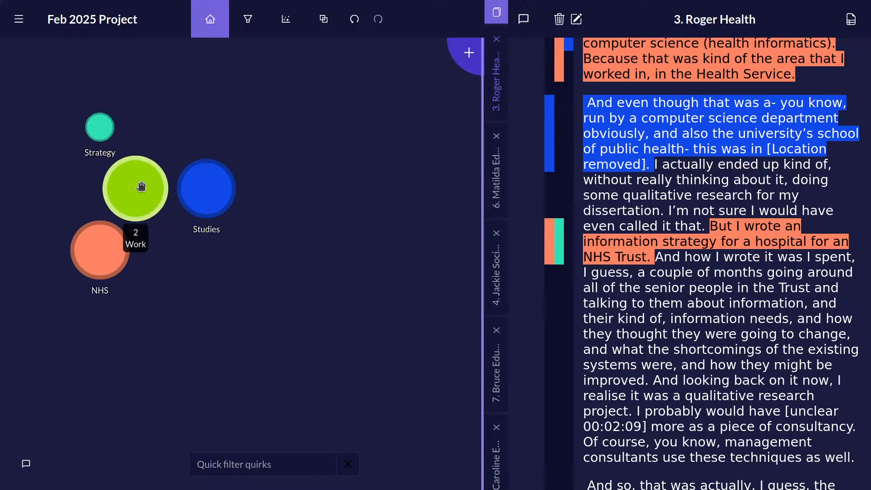
Create two new quirks titled Home life and paying the mortgage on the empty part of the canvas.
{"action": "right_click", "coordinate": [371, 158]}
{"action": "left_click", "coordinate": [382, 170]}
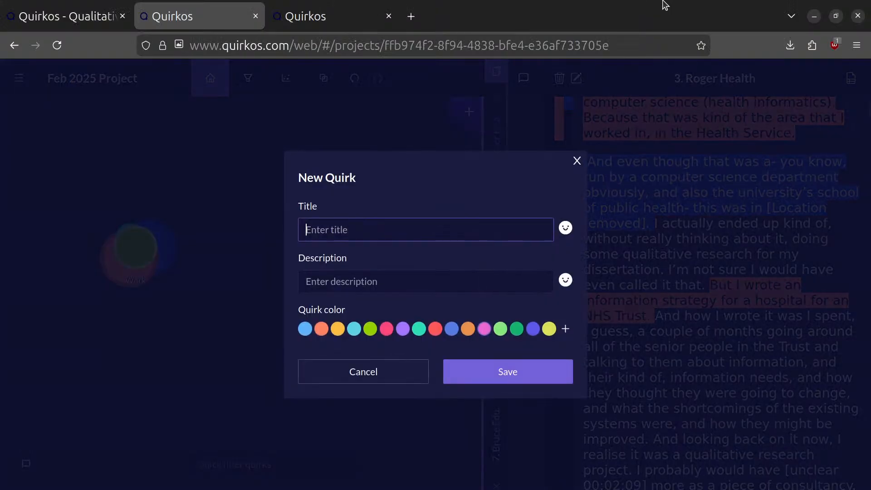
{"action": "type", "text": "Home life"}
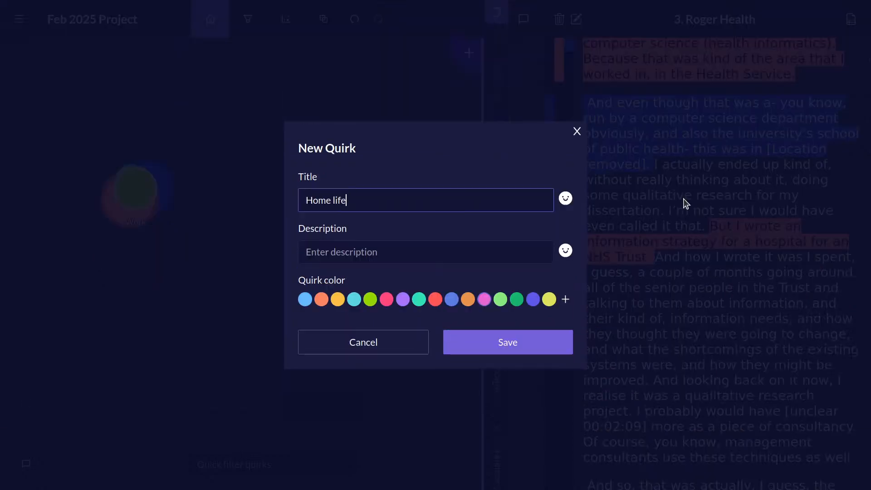
{"action": "left_click", "coordinate": [550, 371]}
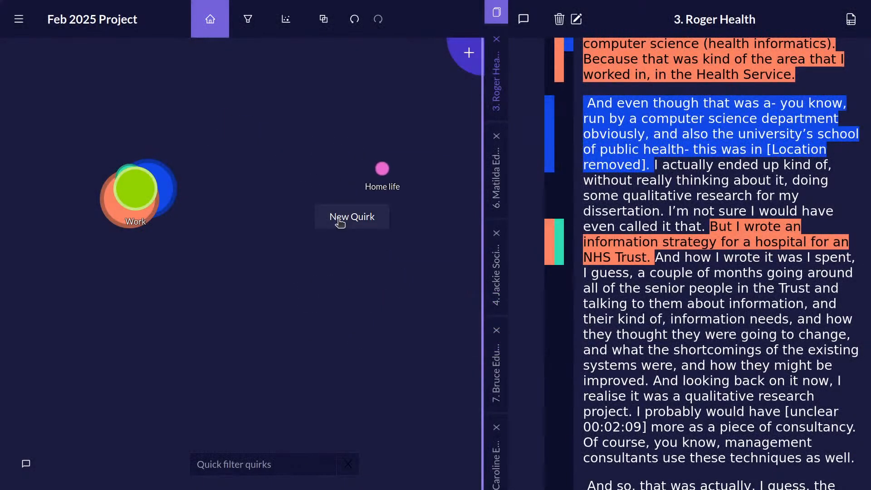
{"action": "left_click", "coordinate": [347, 217]}
{"action": "type", "text": "paying the mo"}
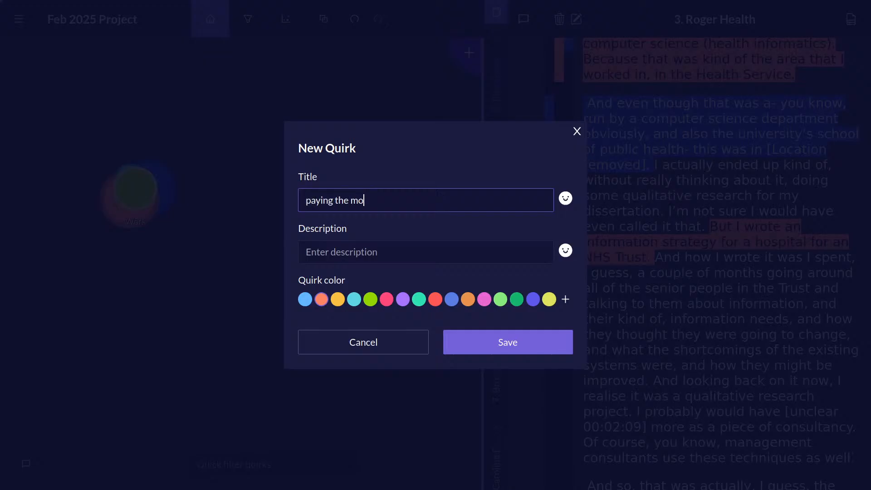
{"action": "type", "text": "rtgage"}
{"action": "left_click", "coordinate": [521, 343]}
Create a quirk titled Looking after children and group it and paying the mortgage under Home life.
{"action": "right_click", "coordinate": [348, 261]}
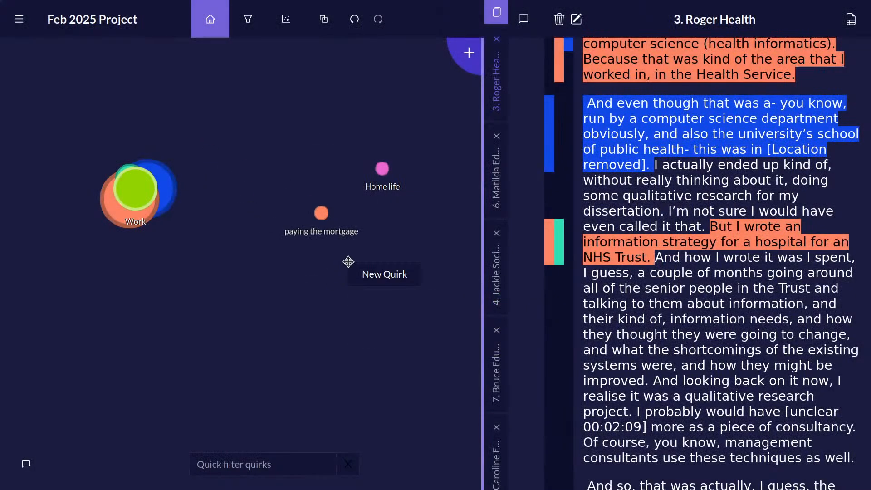
{"action": "left_click", "coordinate": [375, 268]}
{"action": "type", "text": "Looking after children"}
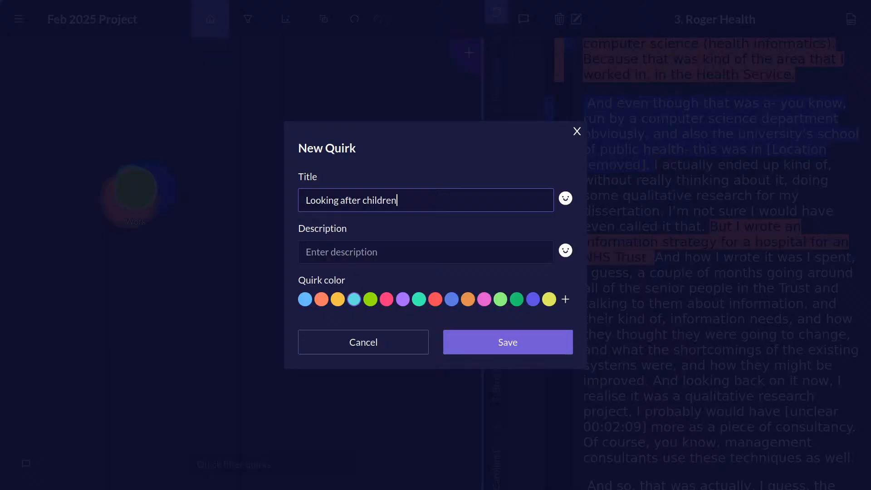
{"action": "key", "text": "Return"}
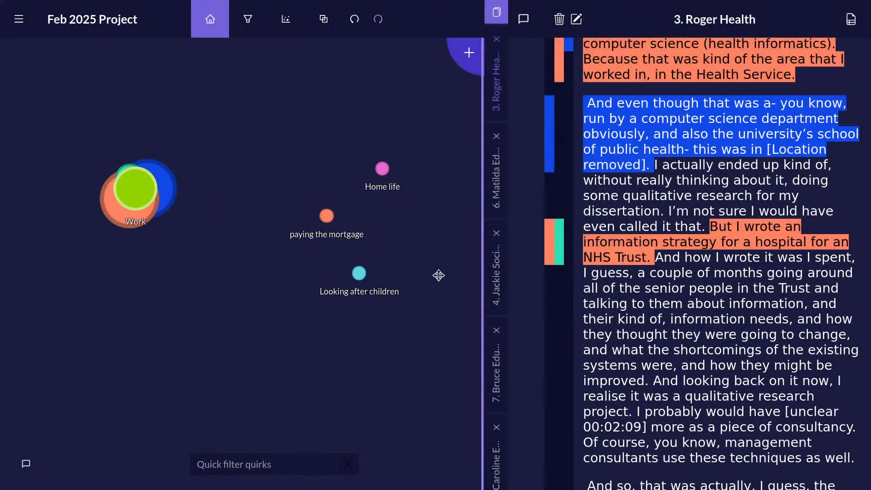
{"action": "left_click_drag", "start_coordinate": [358, 273], "coordinate": [381, 177]}
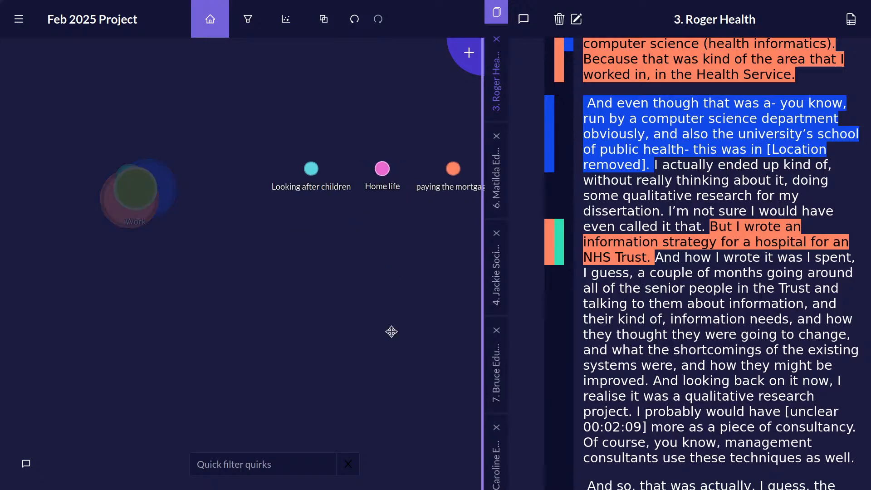
Code the passage from "about information, and" to "realise it was a qualitative" to the NHS quirk inside the Work group.
{"action": "mouse_move", "coordinate": [142, 185]}
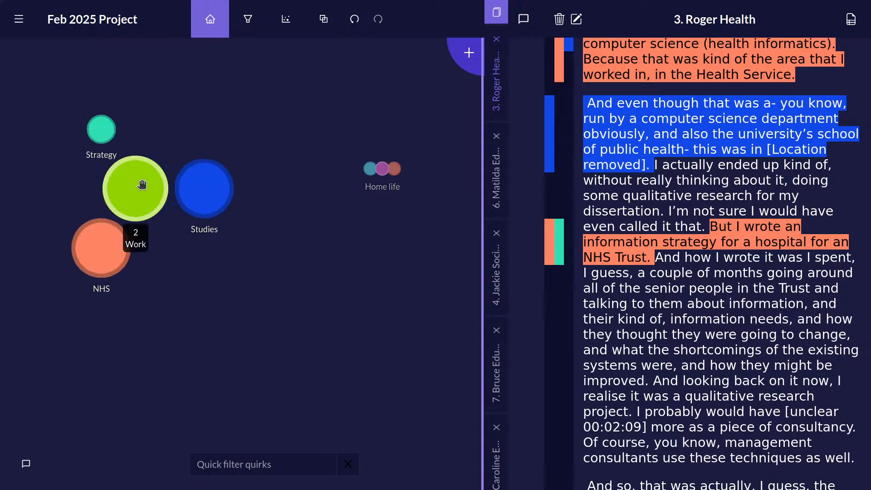
{"action": "left_click_drag", "start_coordinate": [703, 303], "coordinate": [734, 396]}
{"action": "left_click_drag", "start_coordinate": [736, 334], "coordinate": [99, 263]}
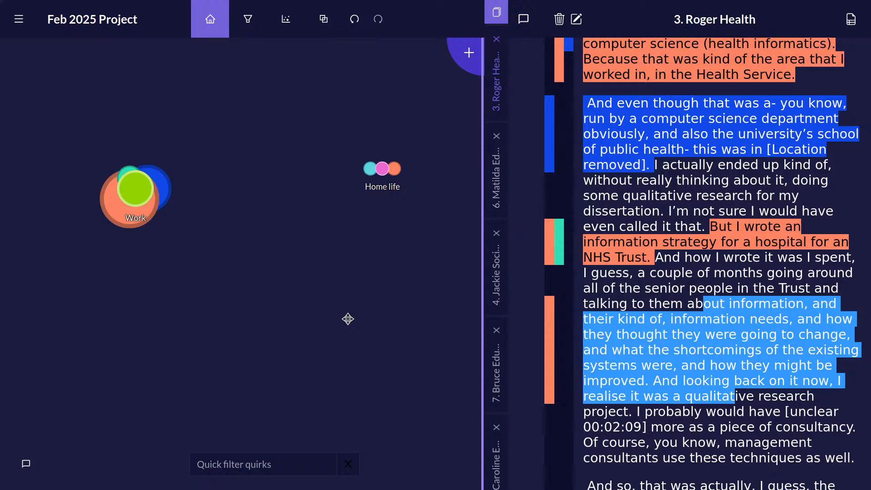
{"action": "left_click", "coordinate": [657, 317]}
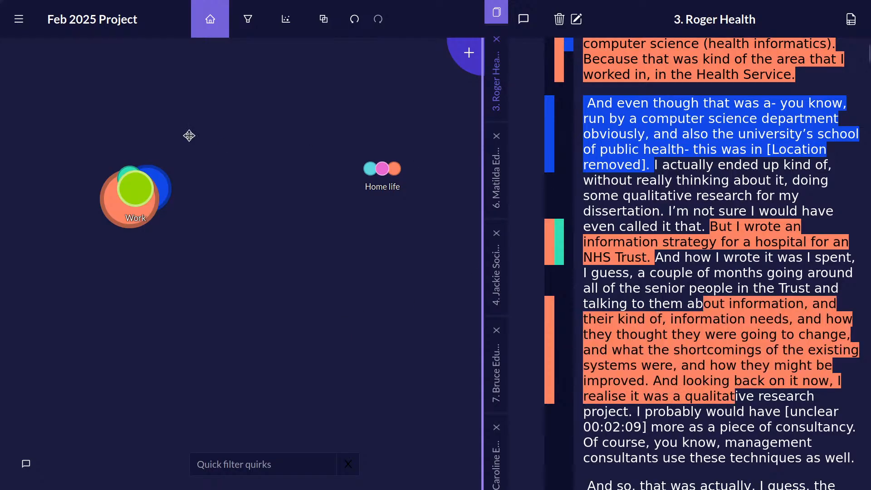
Take the NHS and Strategy quirks out of the Work group and put NHS back under Work.
{"action": "left_click", "coordinate": [146, 183]}
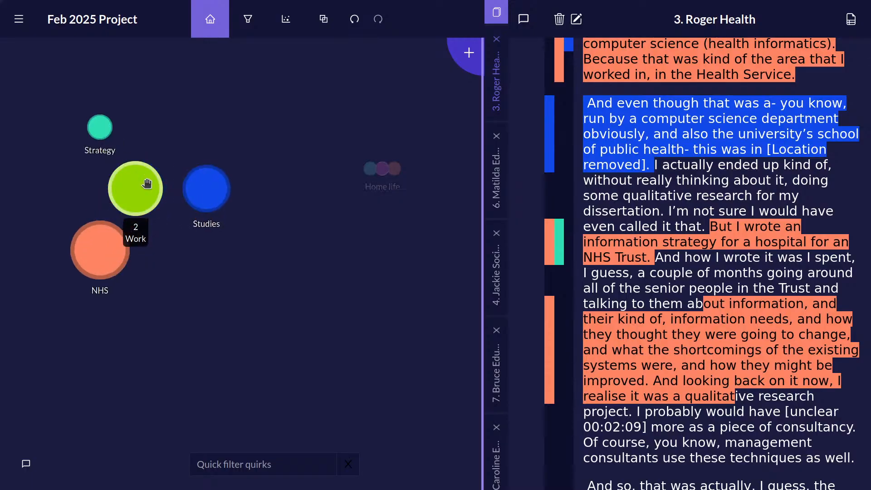
{"action": "left_click_drag", "start_coordinate": [101, 252], "coordinate": [100, 341]}
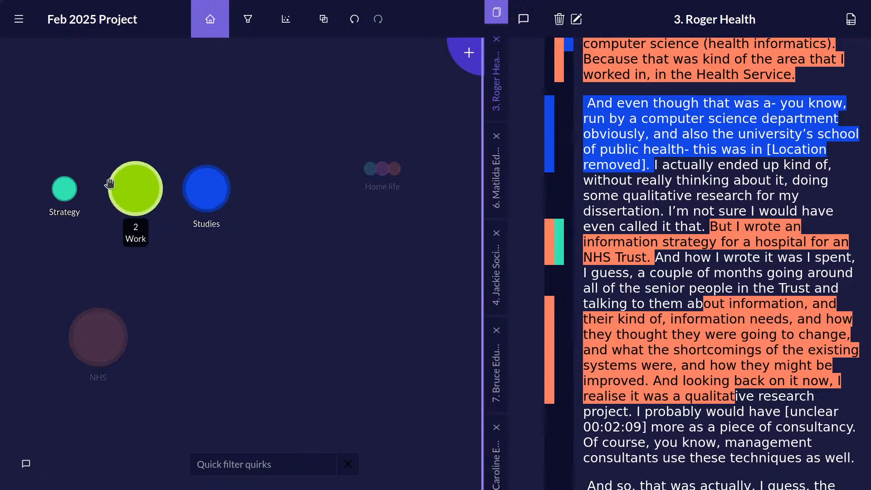
{"action": "left_click_drag", "start_coordinate": [69, 192], "coordinate": [298, 256]}
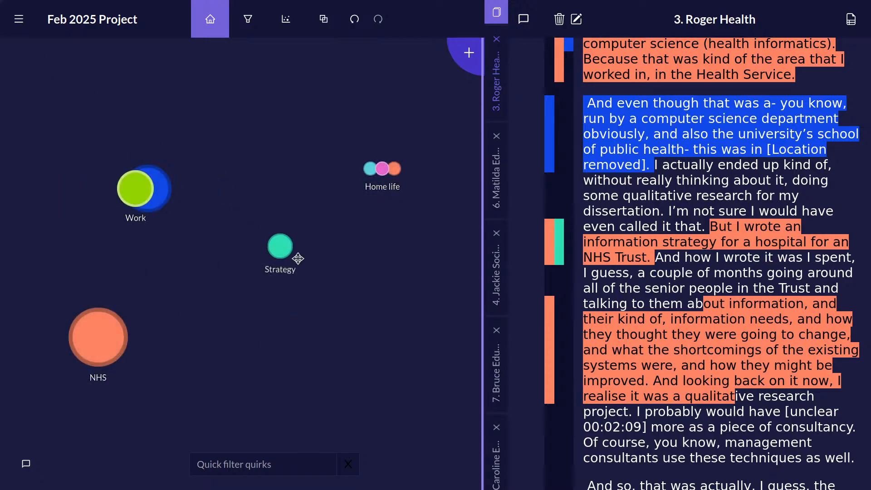
{"action": "left_click_drag", "start_coordinate": [86, 352], "coordinate": [132, 192]}
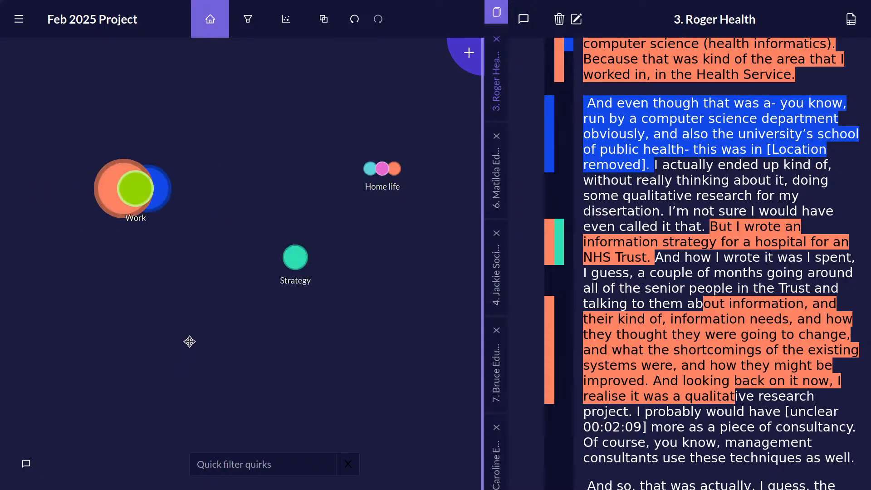
Look through the coded Health interview transcript and open source 6, the Education interview.
{"action": "scroll", "coordinate": [721, 278], "scroll_direction": "down", "scroll_amount": 10}
{"action": "scroll", "coordinate": [723, 276], "scroll_direction": "up", "scroll_amount": 3}
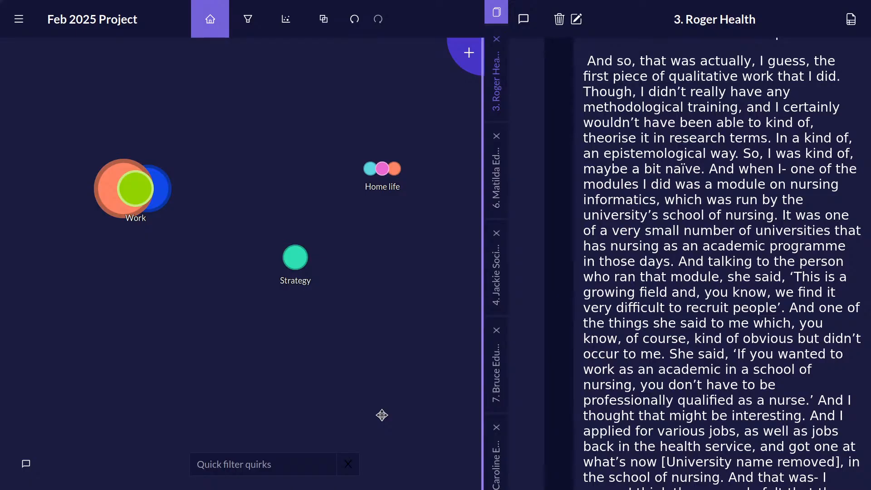
{"action": "scroll", "coordinate": [785, 208], "scroll_direction": "up", "scroll_amount": 10}
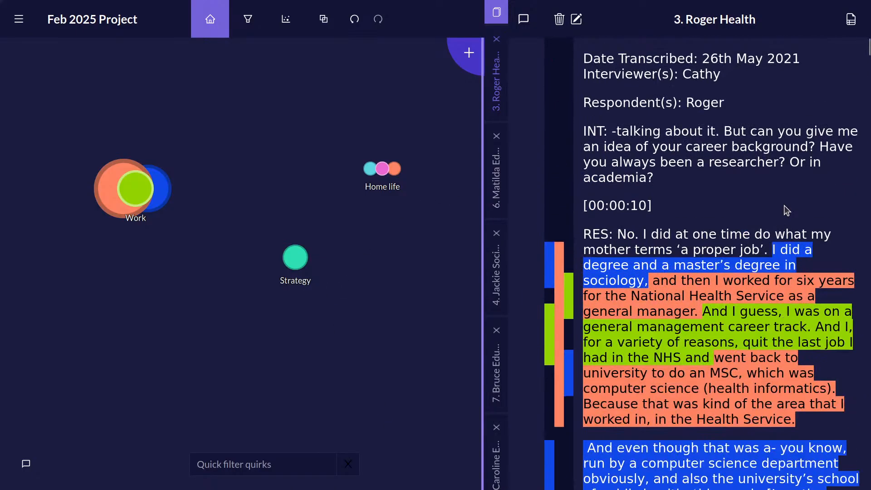
{"action": "scroll", "coordinate": [764, 186], "scroll_direction": "down", "scroll_amount": 12}
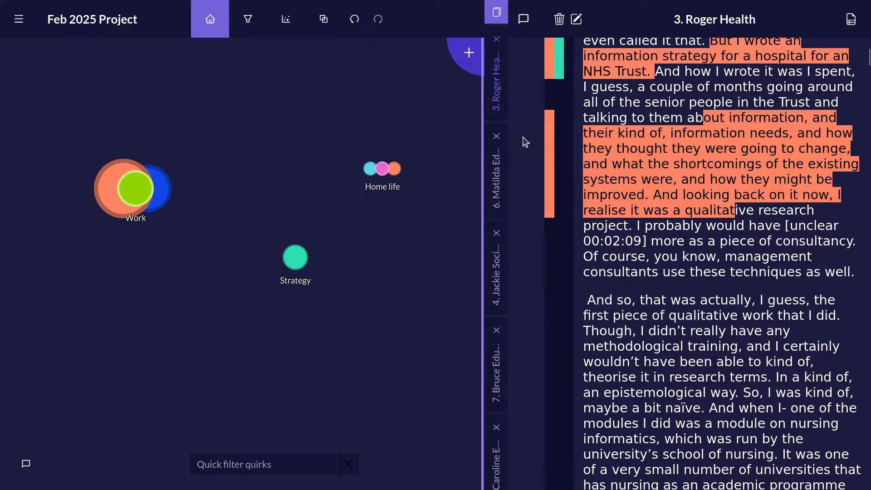
{"action": "left_click", "coordinate": [497, 181]}
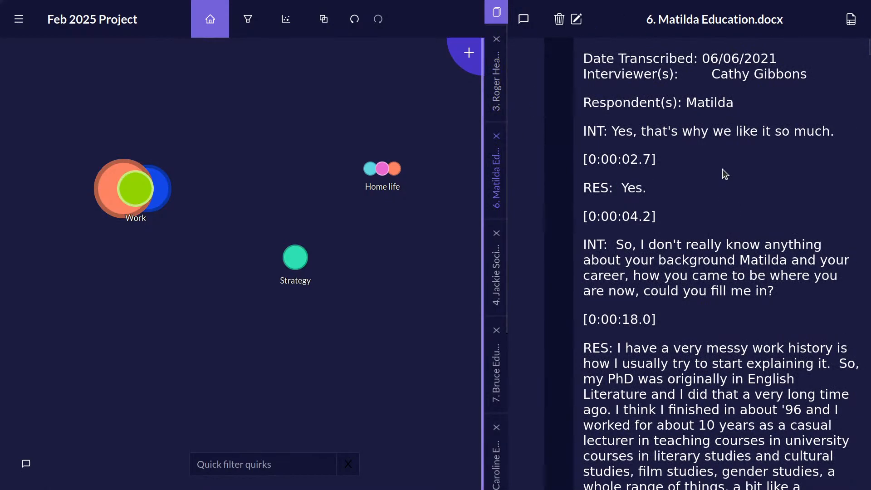
{"action": "scroll", "coordinate": [694, 251], "scroll_direction": "down", "scroll_amount": 10}
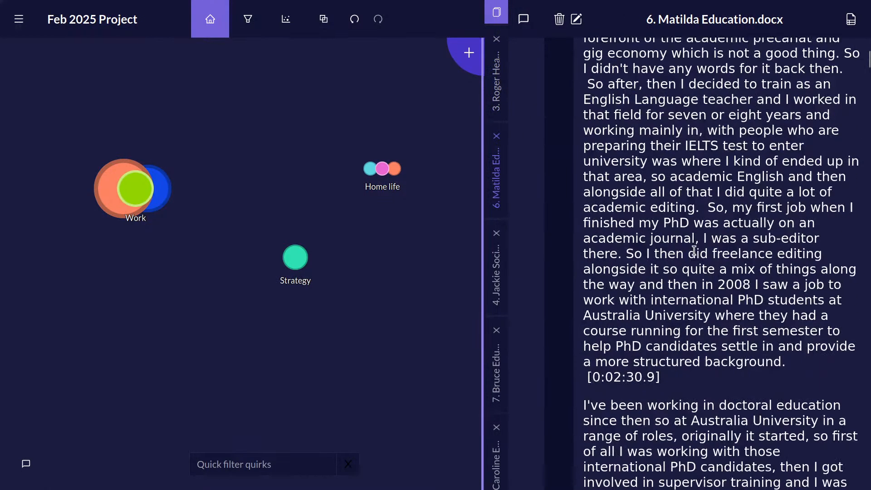
Inspect the subquirks in the Work and Home life groups.
{"action": "left_click", "coordinate": [135, 195]}
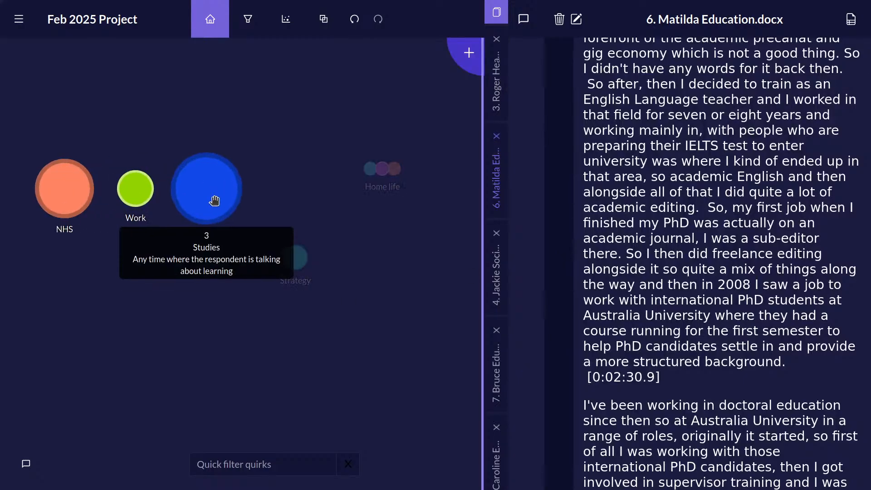
{"action": "left_click", "coordinate": [399, 139]}
{"action": "left_click", "coordinate": [382, 168]}
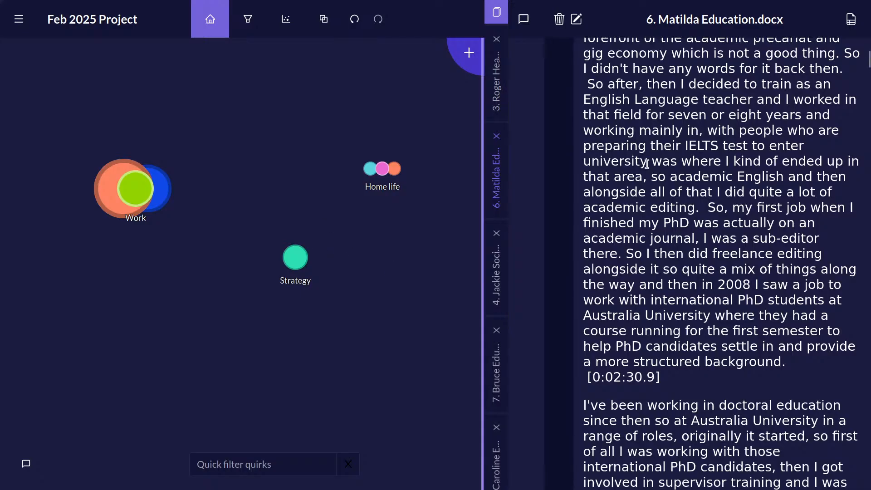
Code the passages "I have a very messy" to "long time ago." and "I think I finished" to "not a good thing." to Studies.
{"action": "scroll", "coordinate": [675, 189], "scroll_direction": "up", "scroll_amount": 10}
{"action": "scroll", "coordinate": [674, 236], "scroll_direction": "down", "scroll_amount": 2}
{"action": "scroll", "coordinate": [674, 239], "scroll_direction": "down", "scroll_amount": 2}
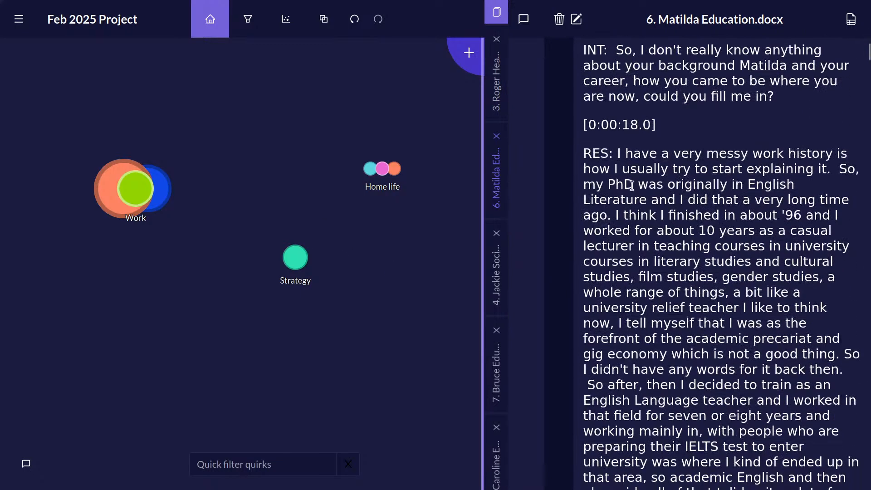
{"action": "left_click_drag", "start_coordinate": [613, 154], "coordinate": [206, 188]}
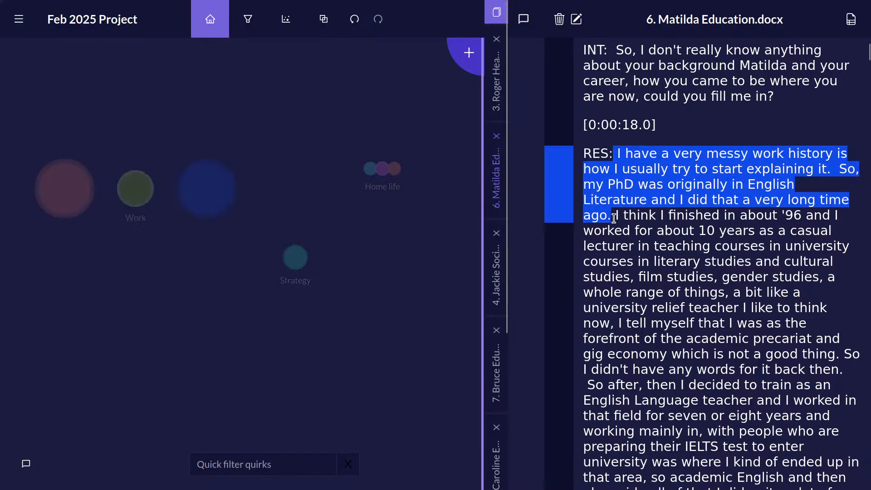
{"action": "left_click_drag", "start_coordinate": [615, 215], "coordinate": [206, 195]}
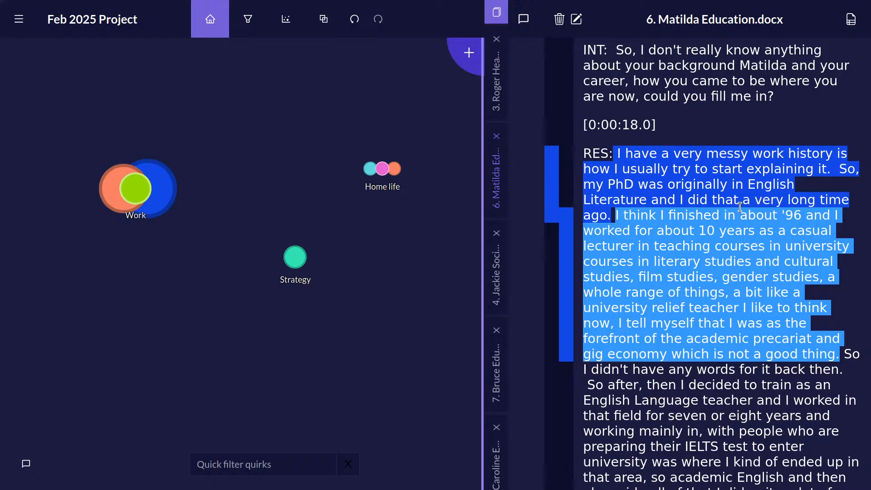
{"action": "left_click", "coordinate": [719, 177]}
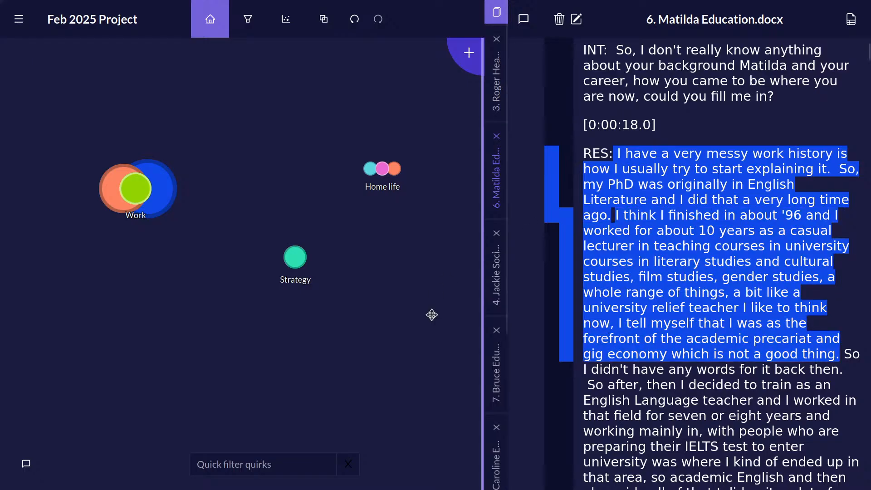
Review the passages coded to the Work group and its NHS subquirk, and inspect the group's subquirks on the canvas.
{"action": "double_click", "coordinate": [140, 186]}
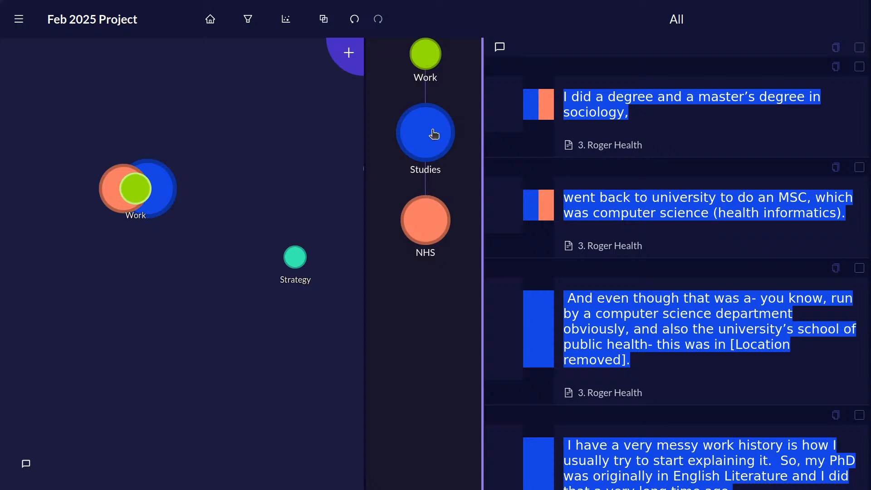
{"action": "left_click", "coordinate": [437, 224]}
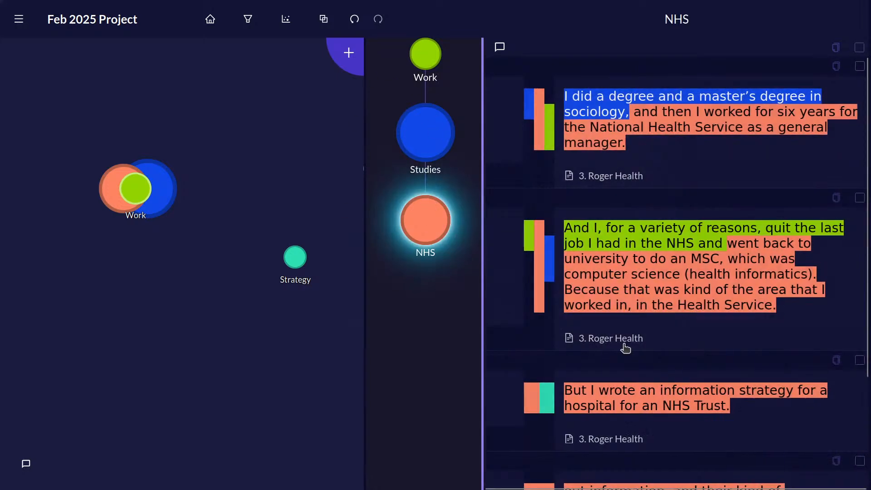
{"action": "scroll", "coordinate": [739, 161], "scroll_direction": "down", "scroll_amount": 3}
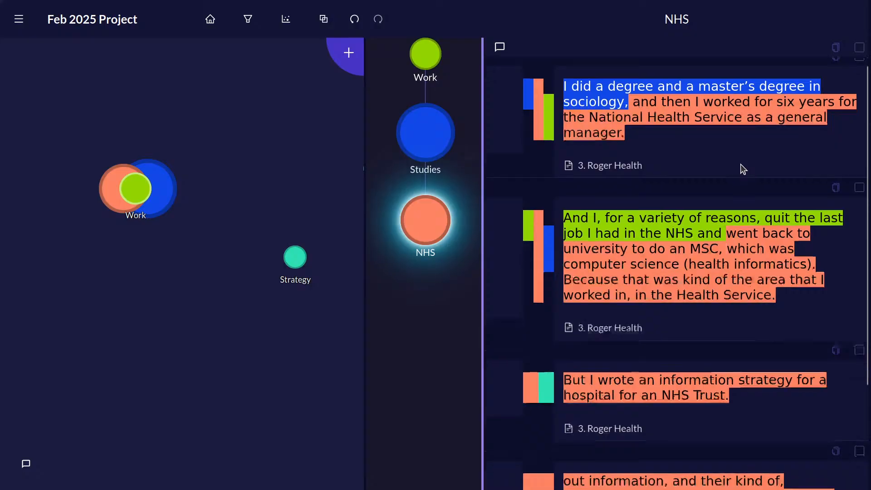
{"action": "scroll", "coordinate": [741, 162], "scroll_direction": "up", "scroll_amount": 3}
{"action": "scroll", "coordinate": [744, 166], "scroll_direction": "down", "scroll_amount": 3}
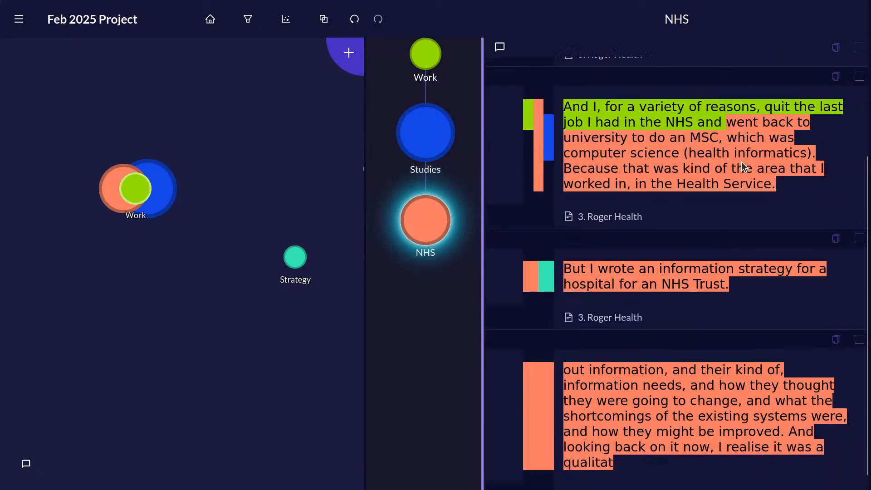
{"action": "scroll", "coordinate": [743, 167], "scroll_direction": "up", "scroll_amount": 3}
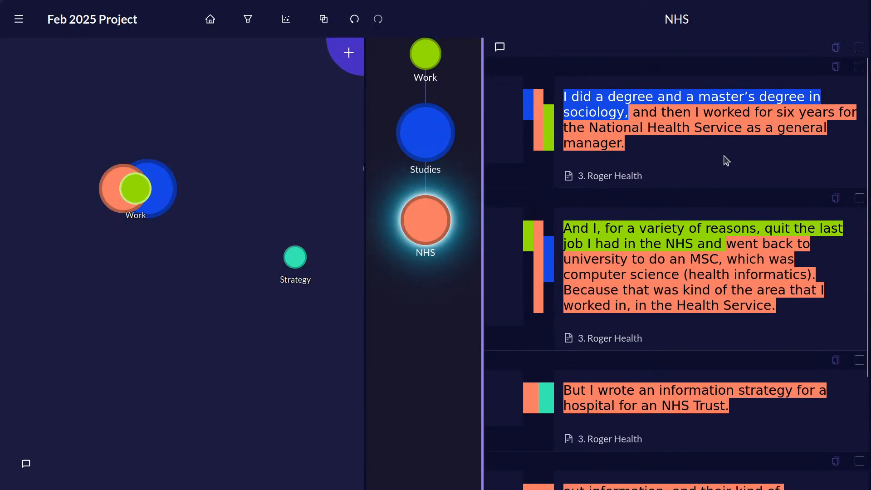
{"action": "scroll", "coordinate": [722, 159], "scroll_direction": "down", "scroll_amount": 3}
{"action": "scroll", "coordinate": [733, 163], "scroll_direction": "up", "scroll_amount": 3}
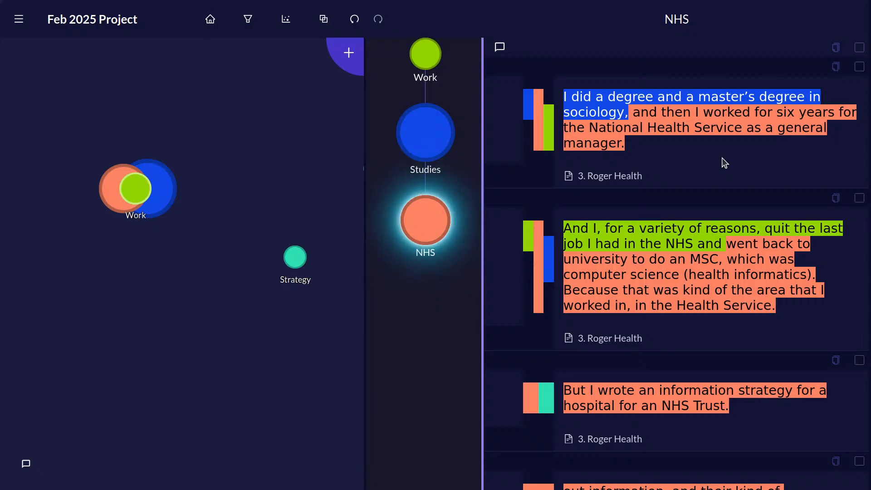
{"action": "left_click_drag", "start_coordinate": [627, 118], "coordinate": [621, 162]}
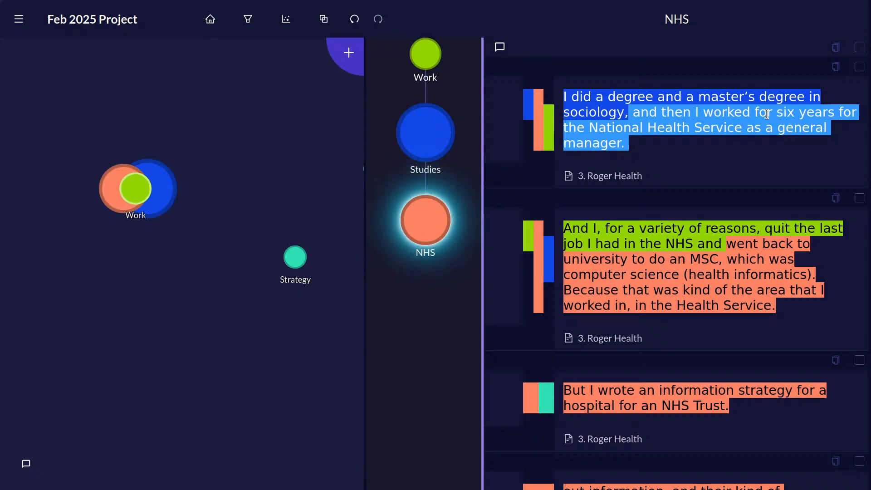
{"action": "key", "text": "F11"}
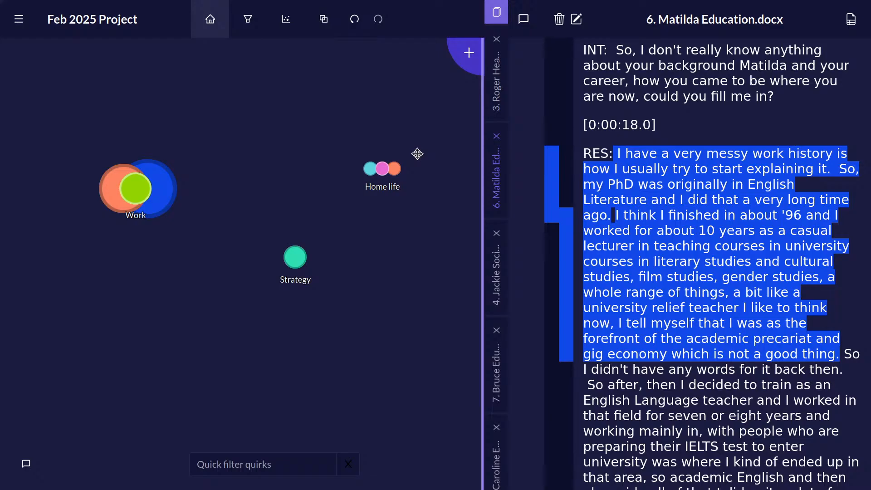
{"action": "left_click", "coordinate": [152, 187]}
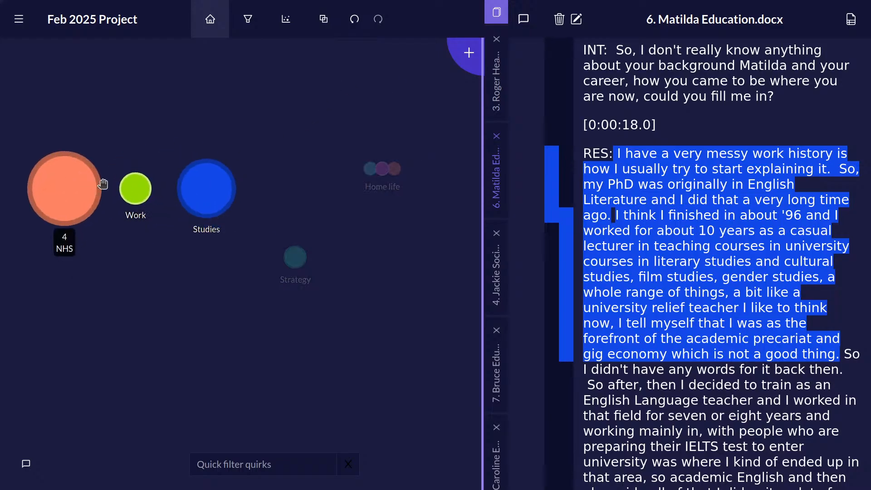
{"action": "left_click", "coordinate": [381, 195]}
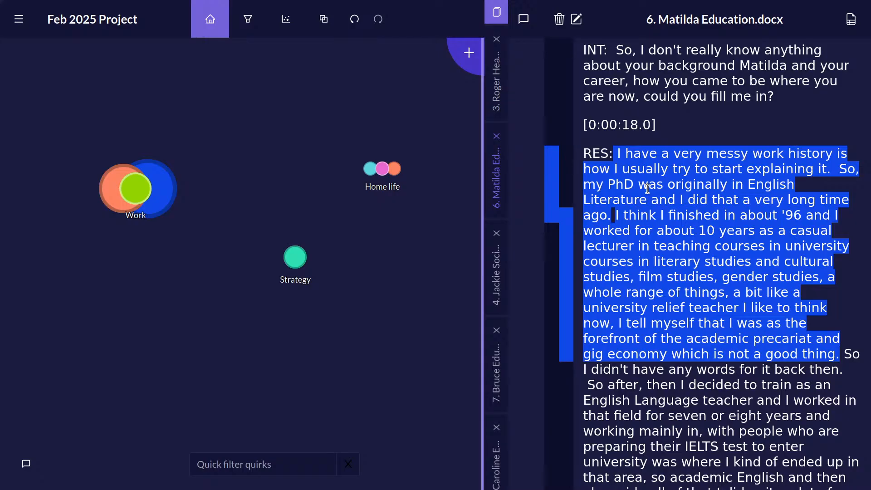
Show the memo column beside the Education transcript and widen the source pane.
{"action": "left_click", "coordinate": [523, 21]}
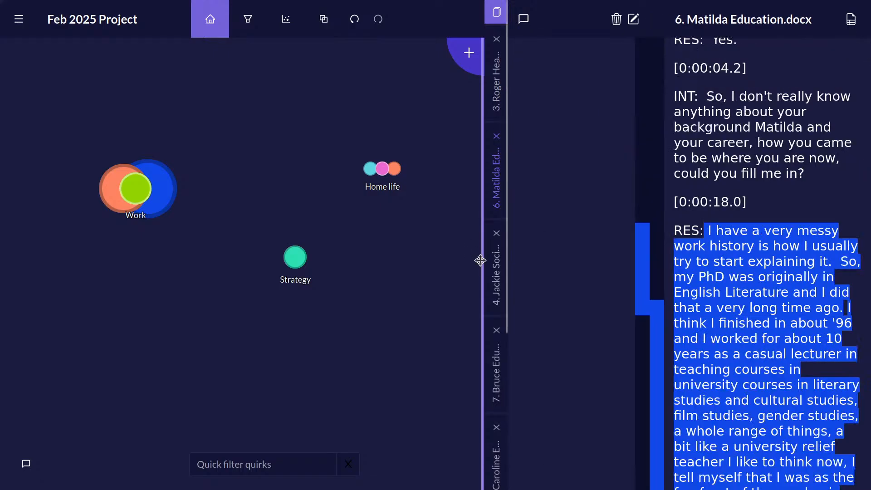
{"action": "left_click_drag", "start_coordinate": [480, 260], "coordinate": [421, 263]}
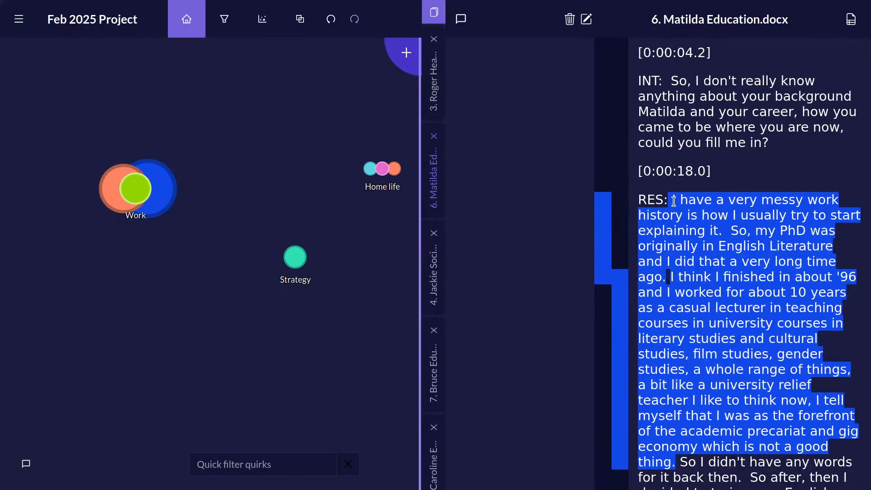
Attach the memo "So they have always worked in academic related fields!" to the passage "So, my first job" to "academic journal,".
{"action": "scroll", "coordinate": [728, 269], "scroll_direction": "down", "scroll_amount": 10}
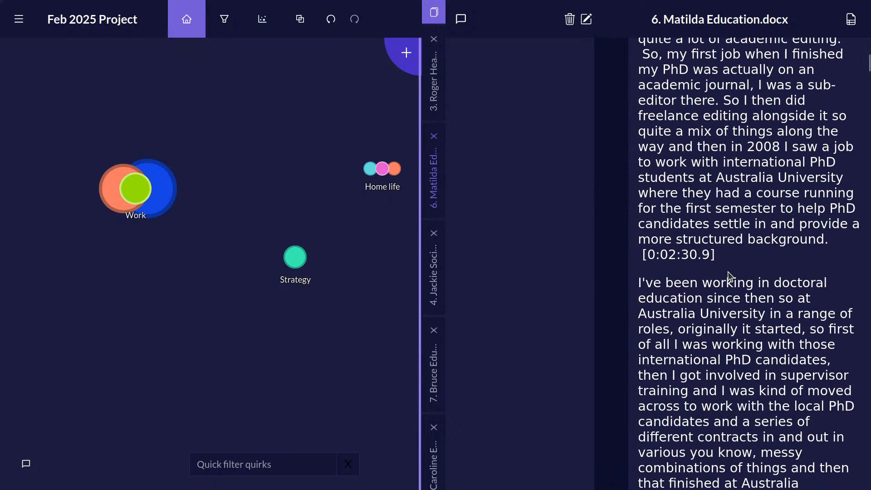
{"action": "scroll", "coordinate": [728, 270], "scroll_direction": "up", "scroll_amount": 3}
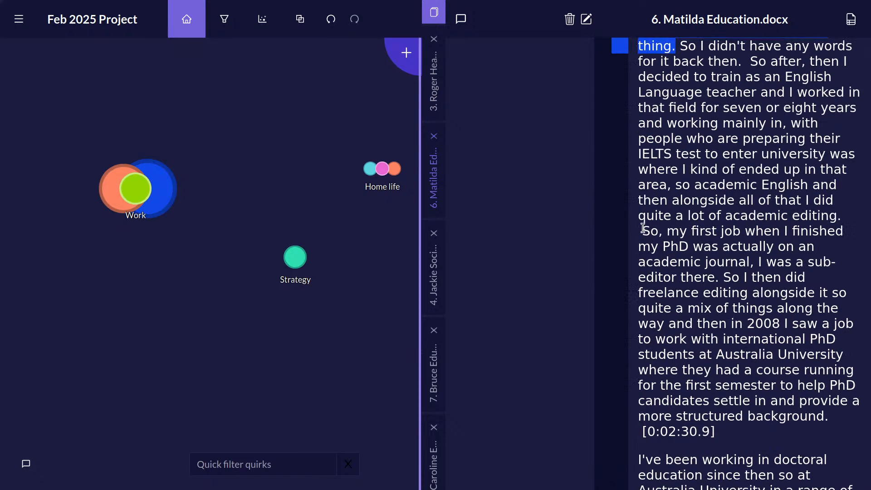
{"action": "left_click_drag", "start_coordinate": [641, 232], "coordinate": [526, 240]}
{"action": "left_click", "coordinate": [461, 25]}
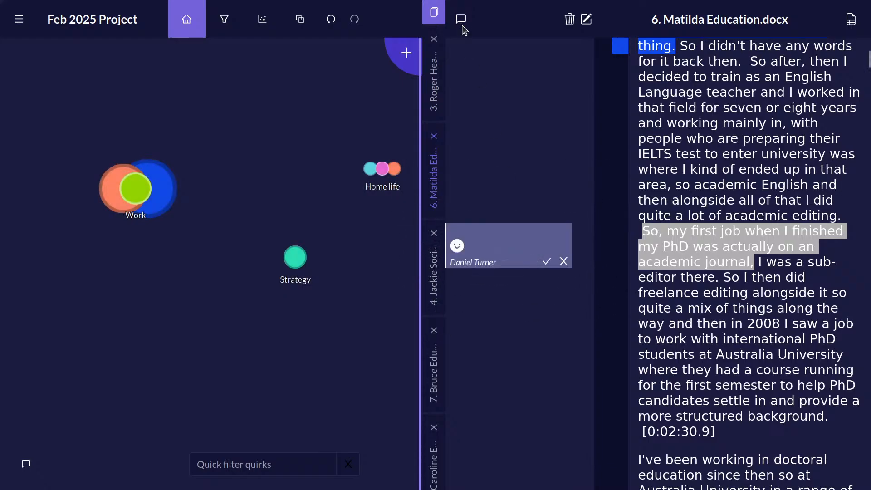
{"action": "left_click", "coordinate": [521, 229]}
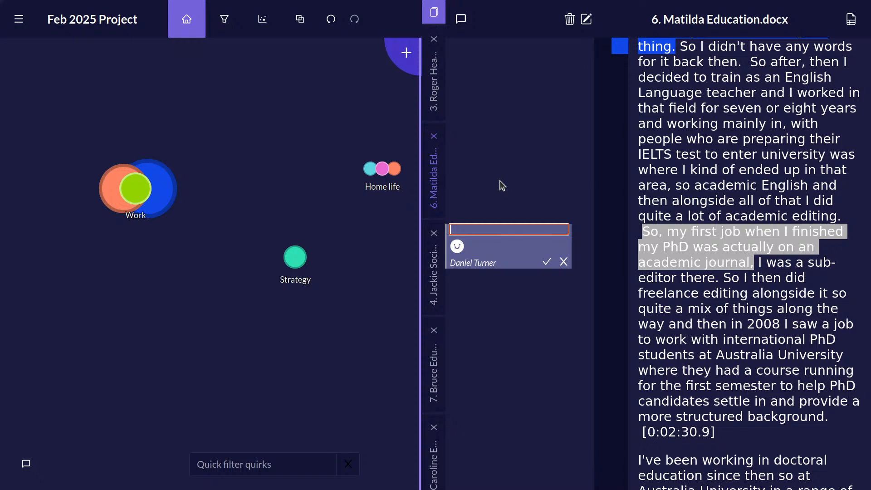
{"action": "type", "text": "So th"}
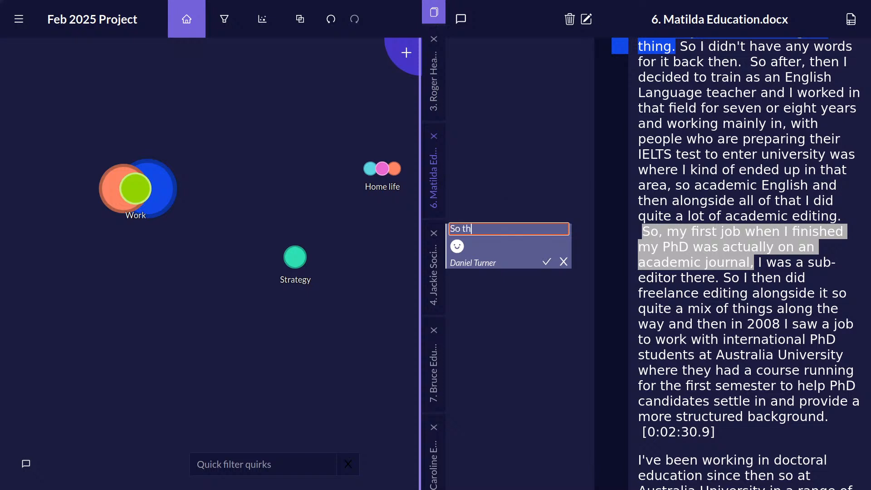
{"action": "type", "text": "ey have always wor"}
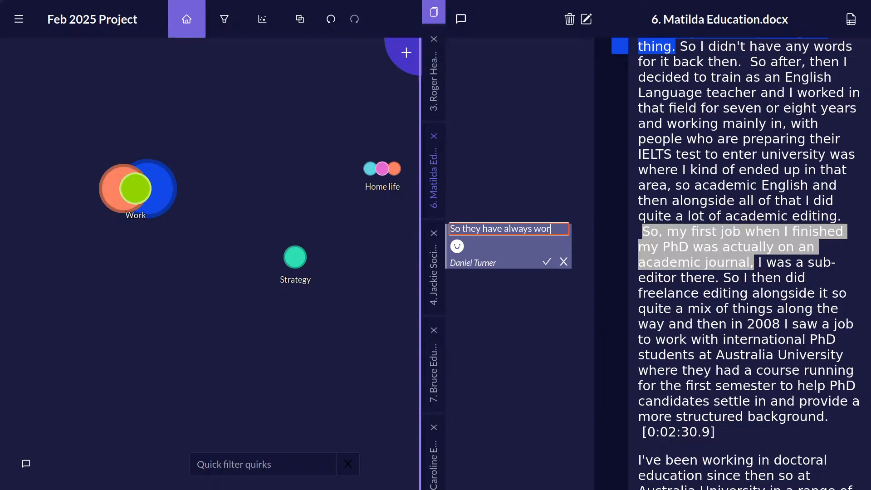
{"action": "type", "text": "ked in academi"}
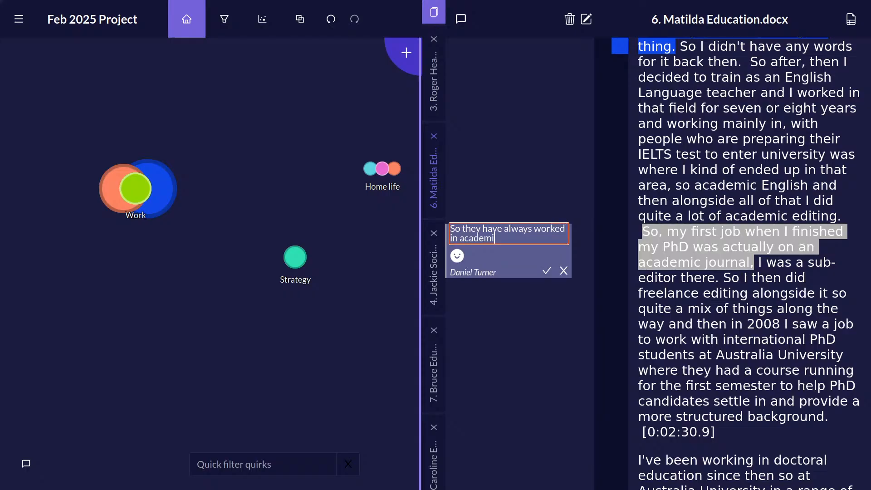
{"action": "type", "text": "c related fields!"}
{"action": "left_click", "coordinate": [547, 271]}
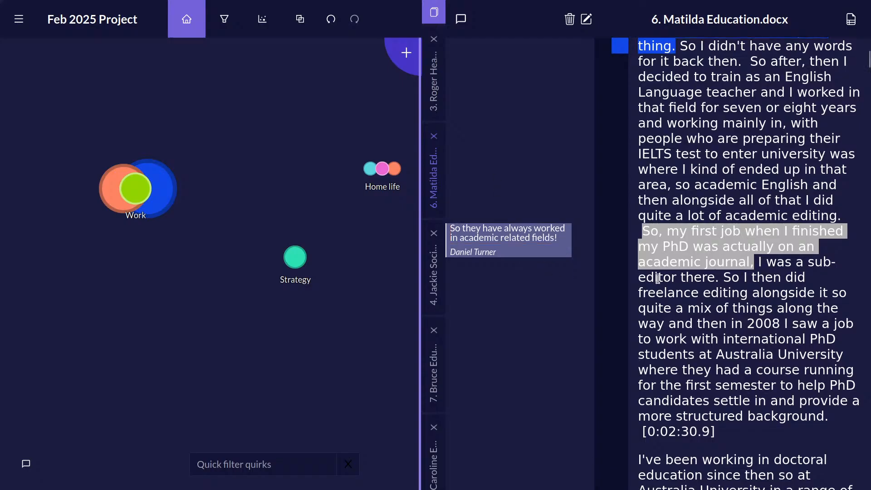
{"action": "left_click", "coordinate": [684, 274]}
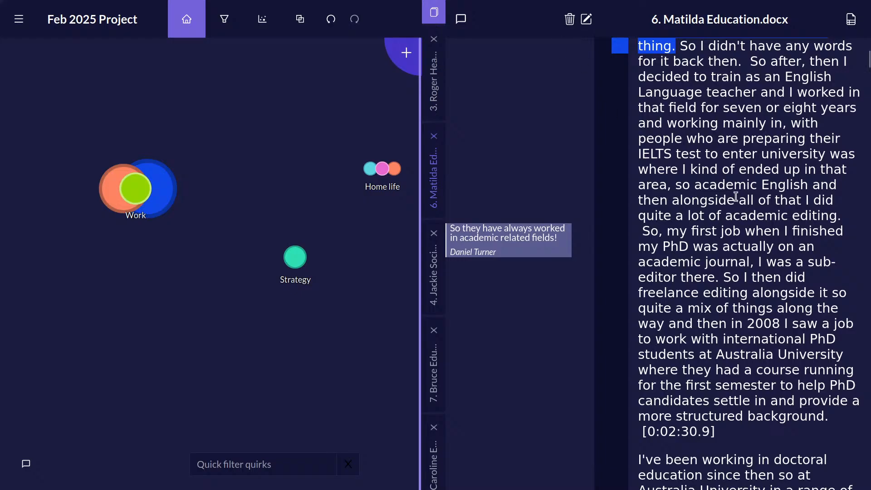
Attach the memo "What do they mean by structured here??" to the passage about helping PhD candidates settle in with a more structured background.
{"action": "left_click_drag", "start_coordinate": [831, 416], "coordinate": [533, 367]}
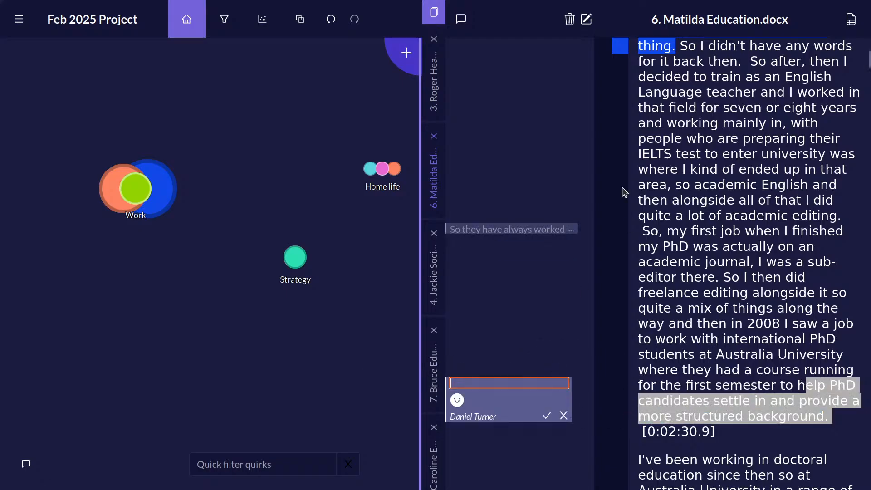
{"action": "type", "text": "What do they m"}
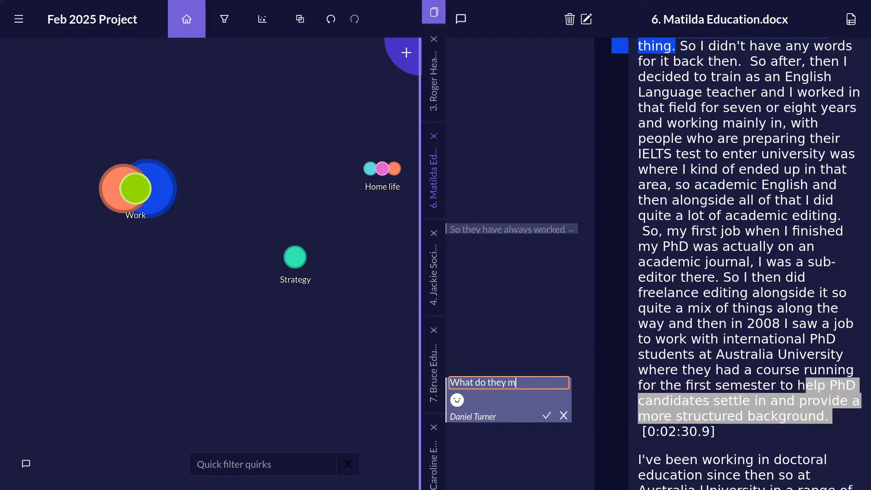
{"action": "type", "text": "ean by structured here??"}
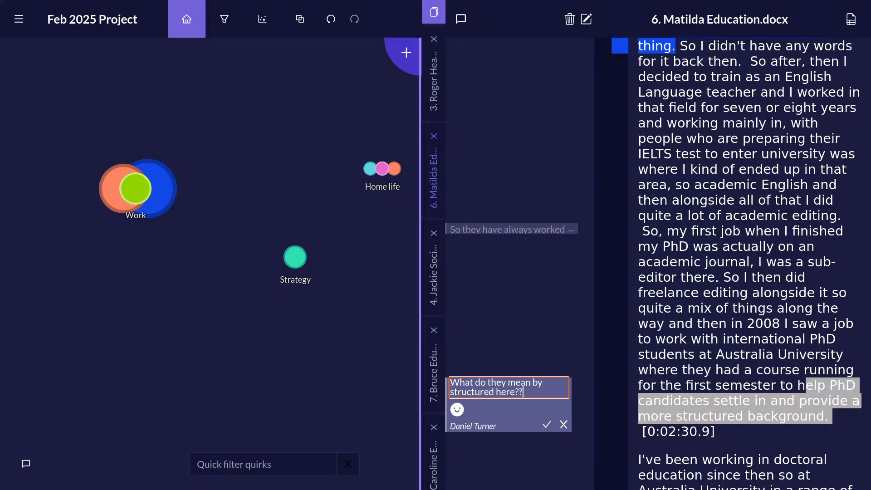
{"action": "left_click", "coordinate": [547, 424]}
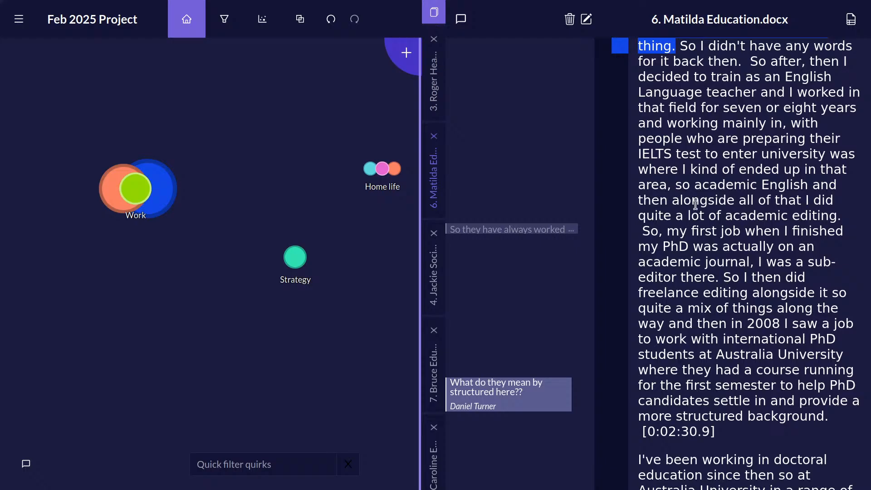
Attach an overlapping memo reading "First job" to the passage "So, my first job" to "sub-editor there.".
{"action": "left_click", "coordinate": [554, 231]}
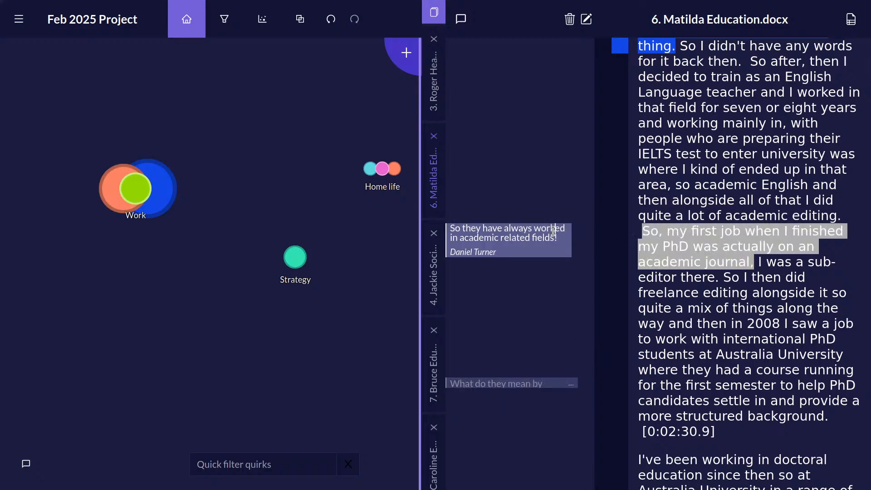
{"action": "left_click", "coordinate": [747, 288]}
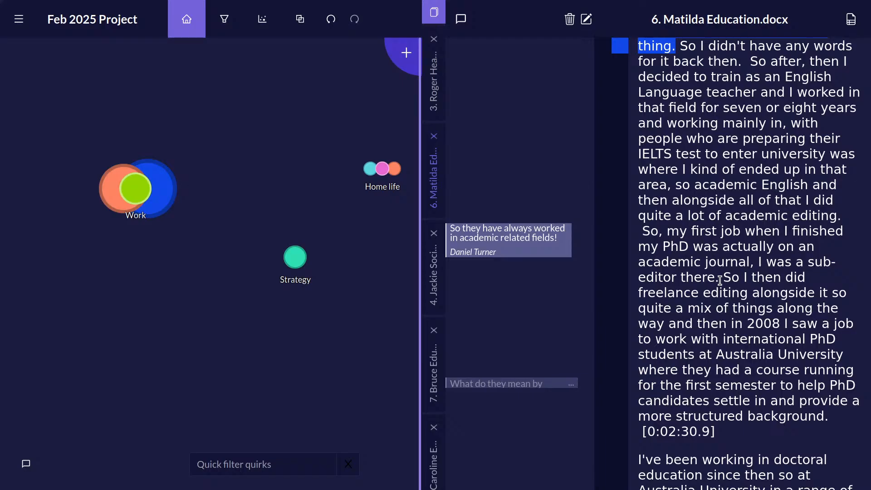
{"action": "left_click_drag", "start_coordinate": [644, 233], "coordinate": [725, 278]}
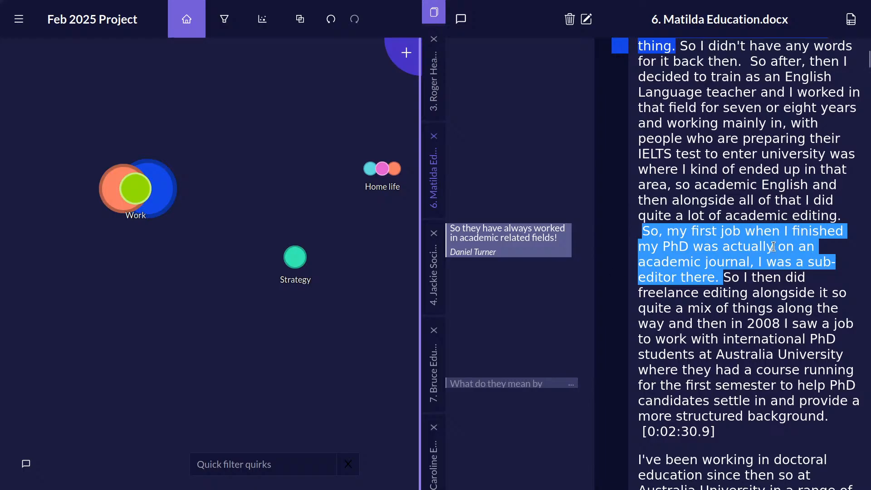
{"action": "left_click_drag", "start_coordinate": [782, 265], "coordinate": [550, 277]}
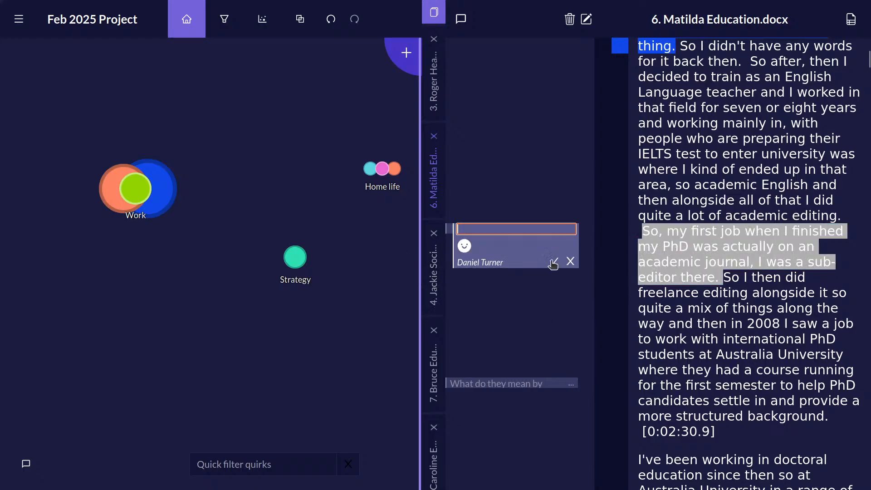
{"action": "type", "text": "First job"}
{"action": "key", "text": "Return"}
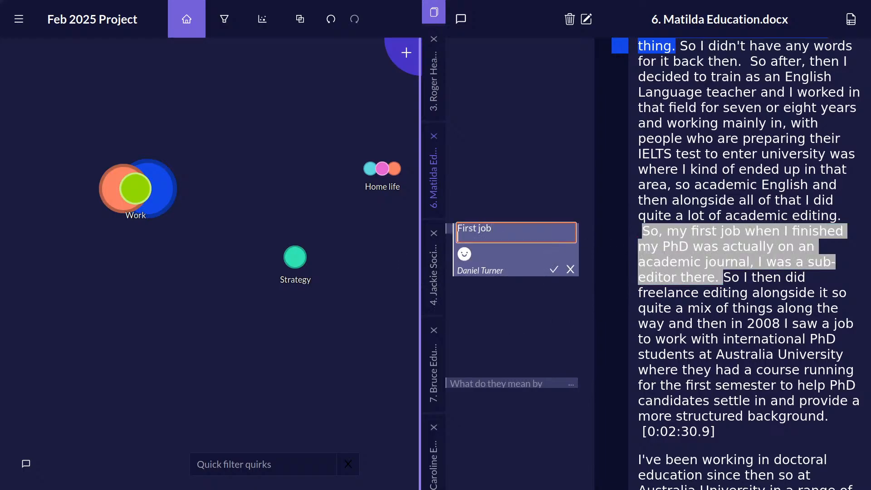
{"action": "left_click", "coordinate": [553, 269]}
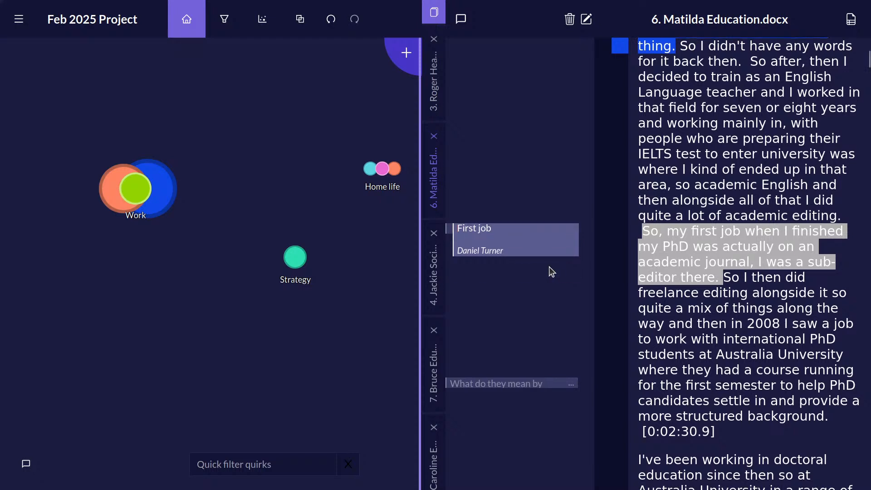
Switch between the two overlapping memos on the first-job passage to view each one.
{"action": "left_click", "coordinate": [449, 232]}
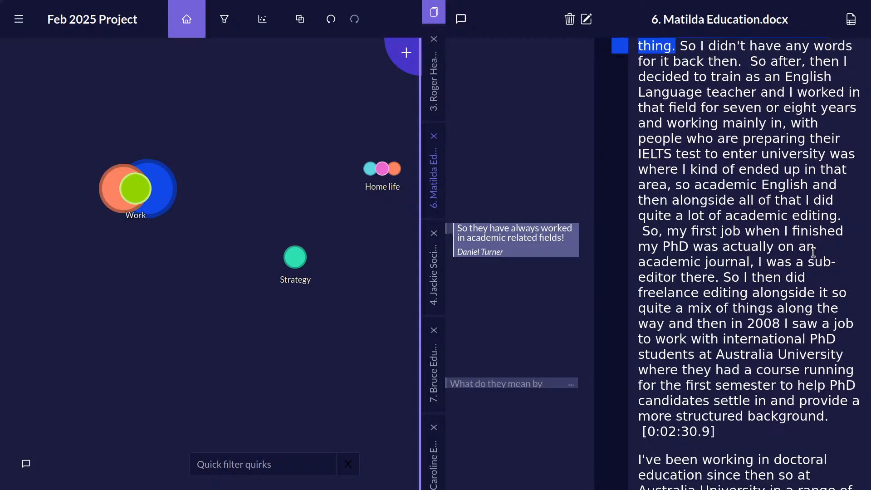
{"action": "scroll", "coordinate": [628, 336], "scroll_direction": "up", "scroll_amount": 8}
{"action": "scroll", "coordinate": [499, 444], "scroll_direction": "down", "scroll_amount": 12}
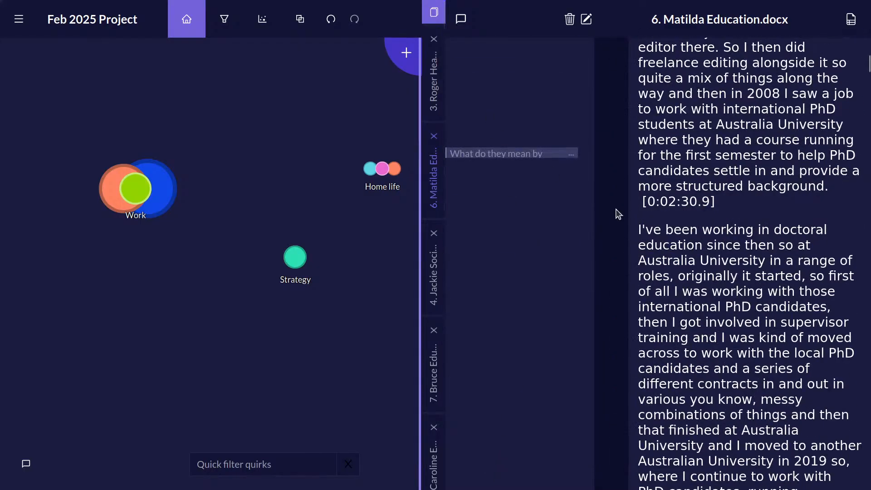
{"action": "scroll", "coordinate": [546, 339], "scroll_direction": "up", "scroll_amount": 6}
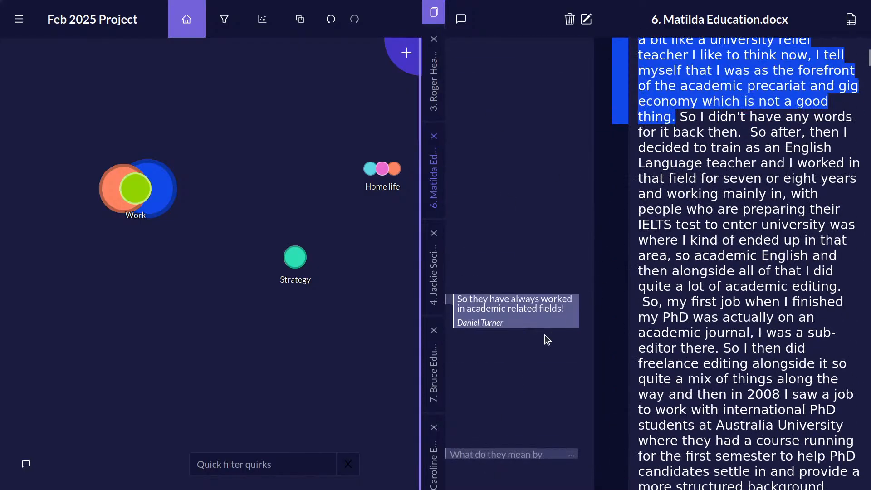
{"action": "left_click", "coordinate": [450, 297]}
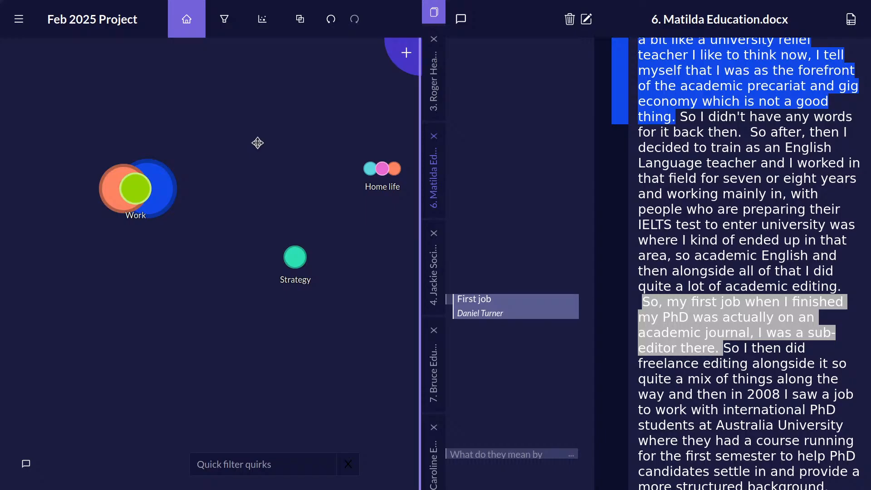
Code the memoed passage from "So, my first job" to "academic journal," to the Work quirk.
{"action": "left_click", "coordinate": [692, 332]}
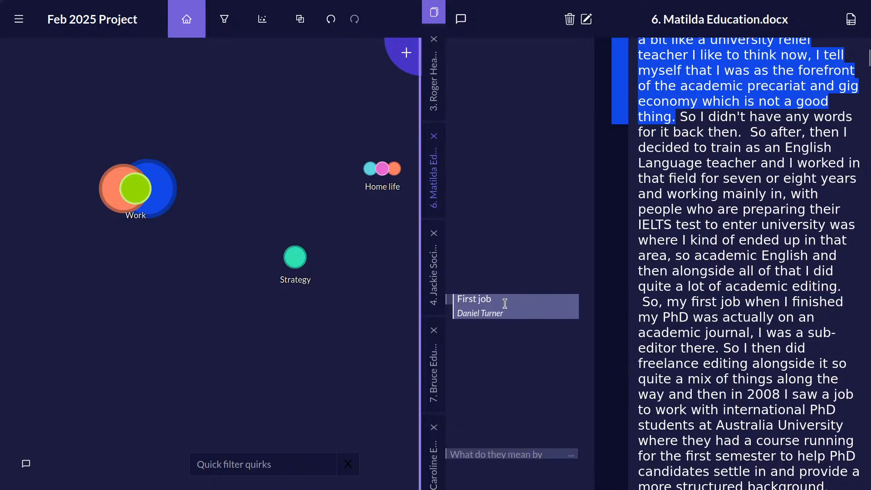
{"action": "left_click", "coordinate": [467, 306]}
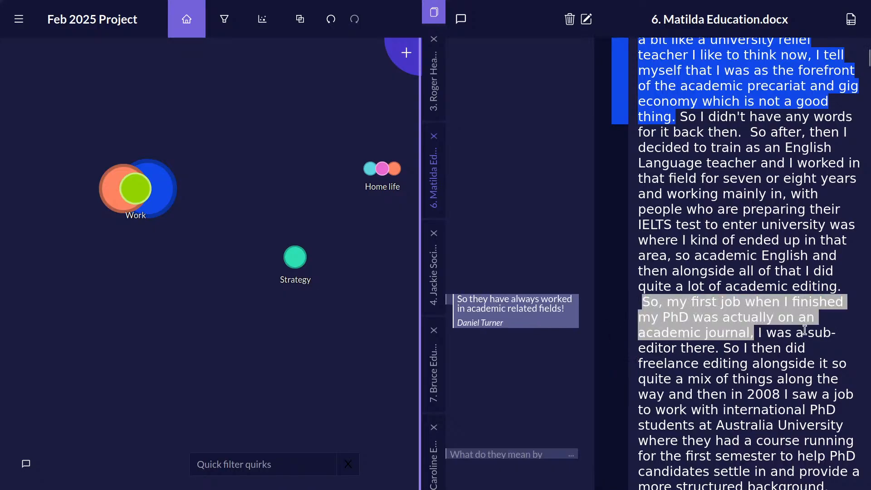
{"action": "left_click_drag", "start_coordinate": [763, 307], "coordinate": [135, 188]}
Create a new standalone quirk titled "First jobs" from the same first-job passage, keeping the suggested colour.
{"action": "scroll", "coordinate": [782, 357], "scroll_direction": "down", "scroll_amount": 5}
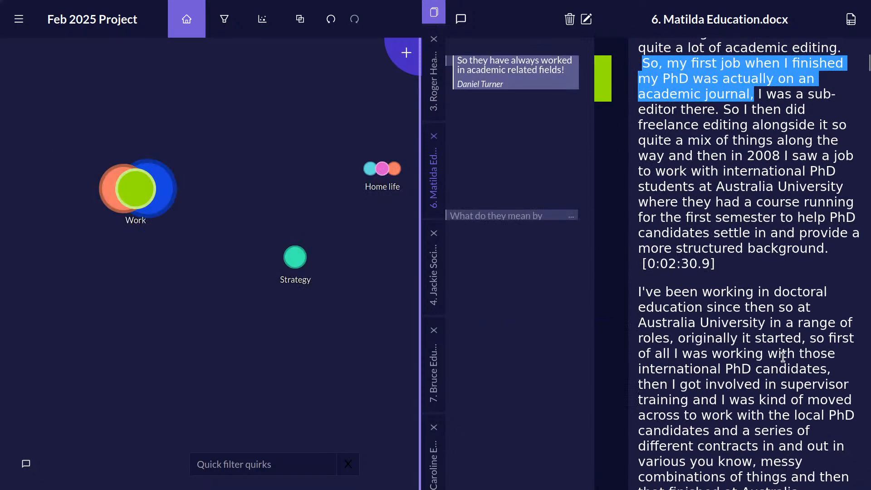
{"action": "left_click_drag", "start_coordinate": [702, 85], "coordinate": [100, 360]}
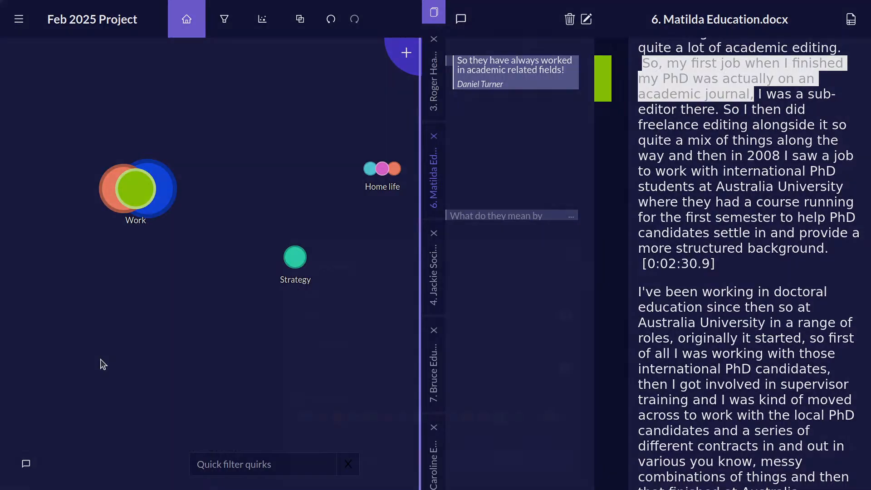
{"action": "type", "text": "First jobs"}
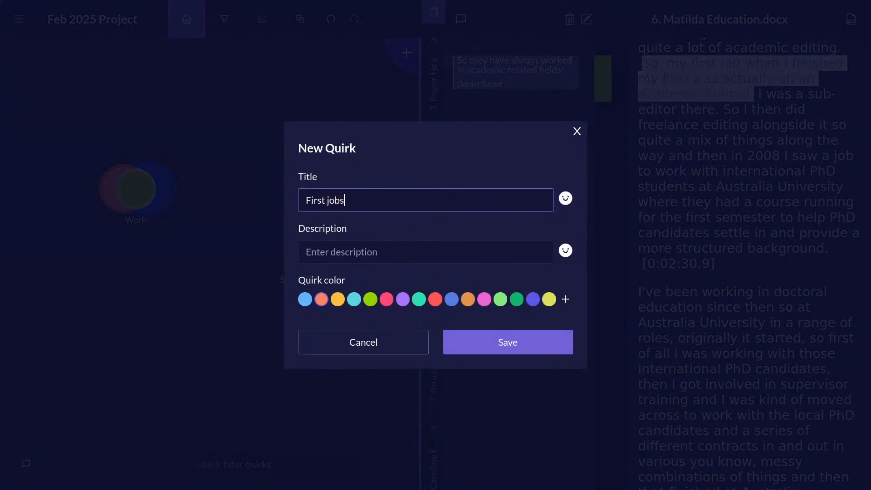
{"action": "left_click", "coordinate": [493, 343]}
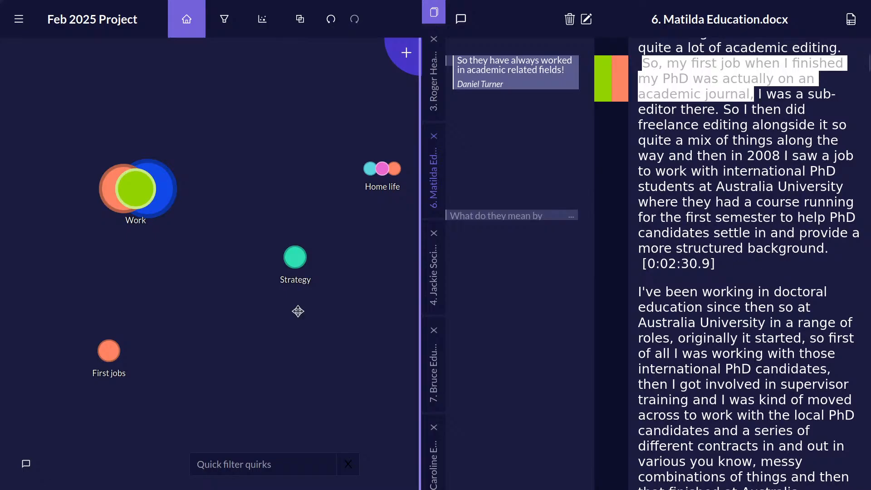
Post the project chat message "I decided that it was interesting when people talked about their first job, so I created a code for it!".
{"action": "left_click", "coordinate": [26, 466]}
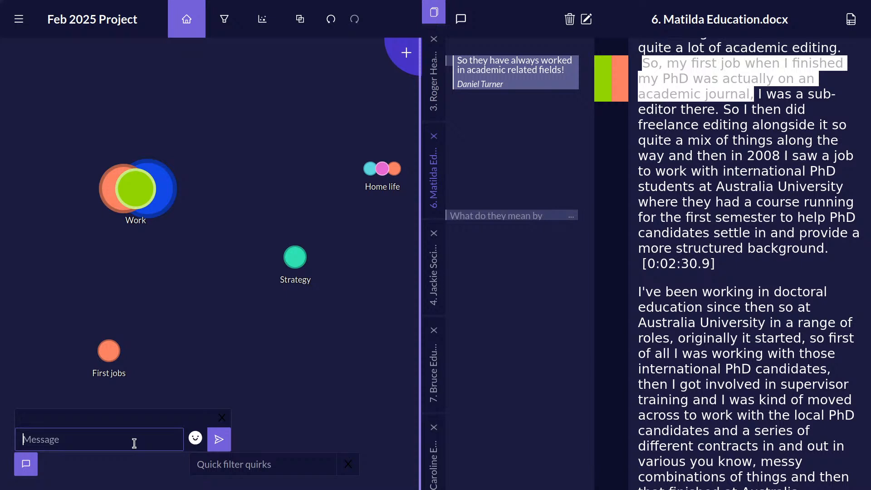
{"action": "type", "text": "I decided that it was interesting "}
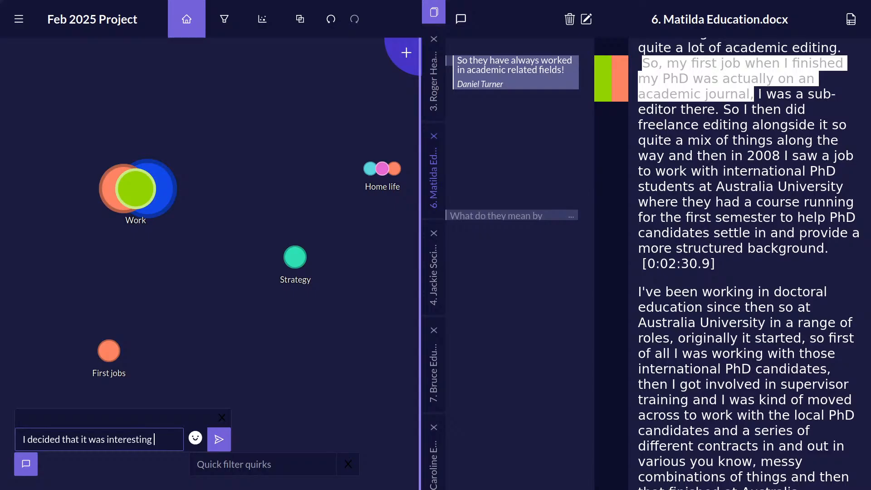
{"action": "type", "text": "when people talke"}
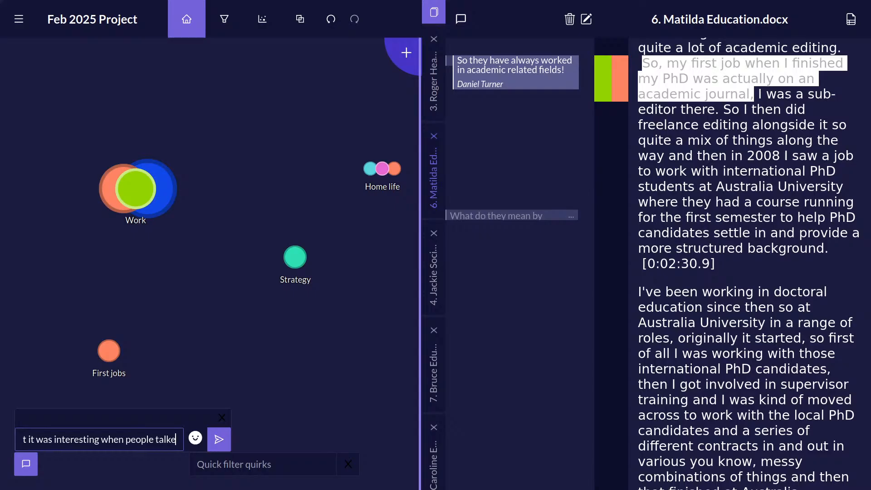
{"action": "type", "text": "d about t"}
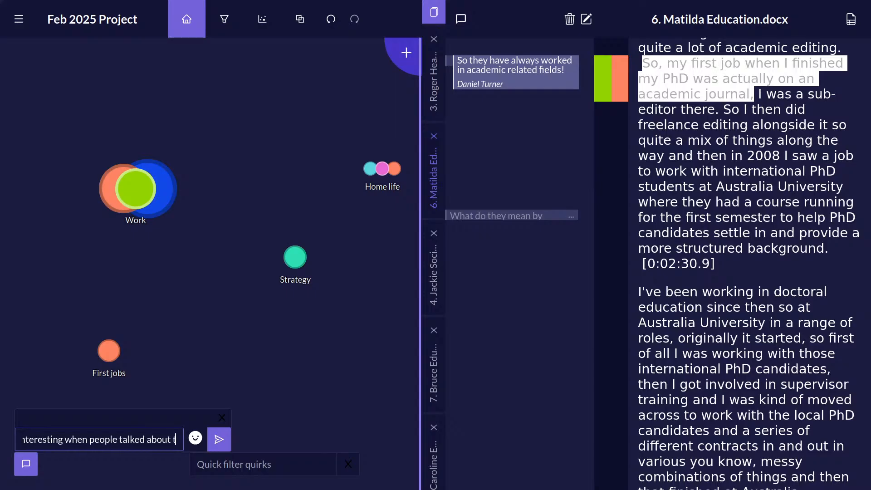
{"action": "type", "text": "heir first h"}
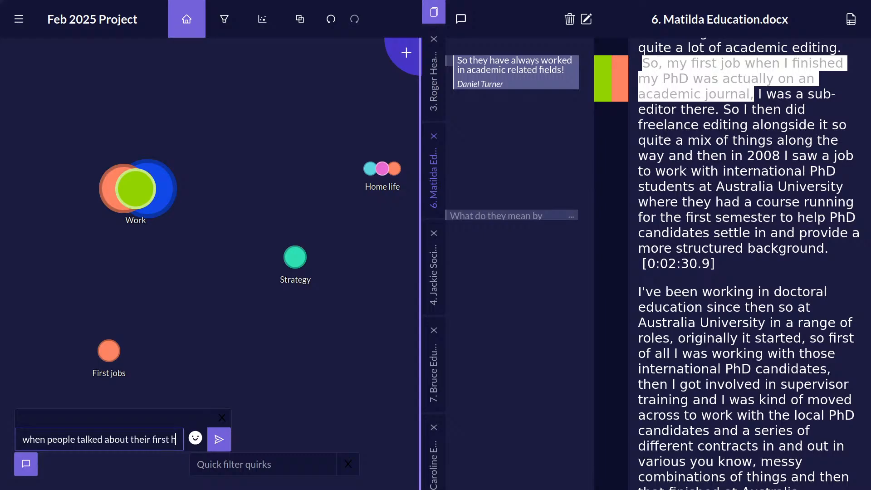
{"action": "key", "text": "BackSpace"}
{"action": "type", "text": "job, so I crea"}
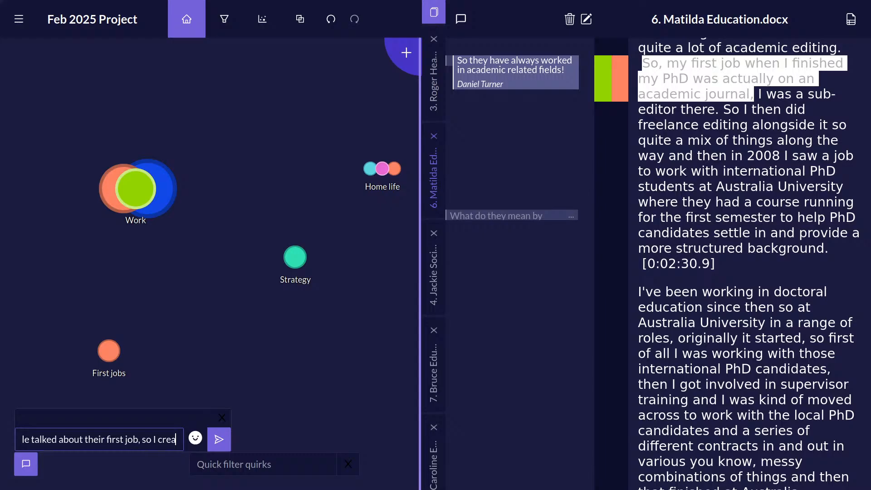
{"action": "type", "text": "ted a code for"}
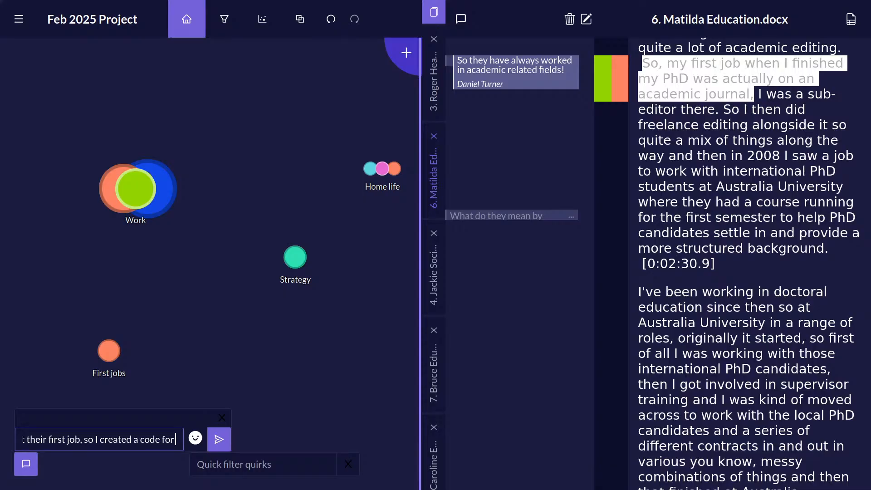
{"action": "type", "text": " it!"}
{"action": "key", "text": "Return"}
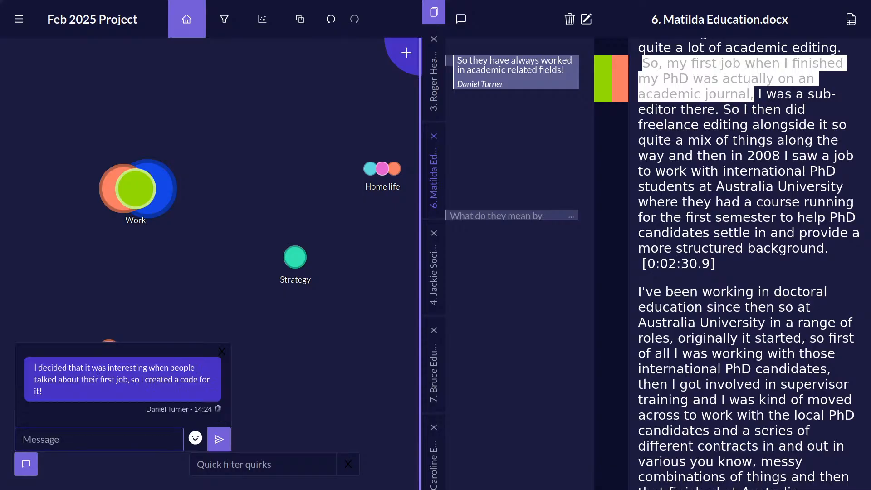
Post the chat message "I thought the term stratgey was too 'managerial' for what I am covering, and I changed it to 'plans'".
{"action": "type", "text": "I thought the term"}
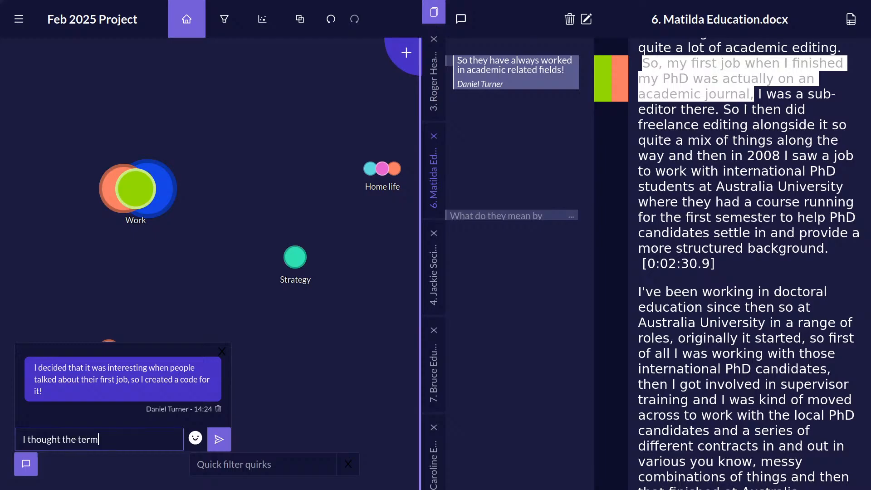
{"action": "type", "text": " stratgey was too"}
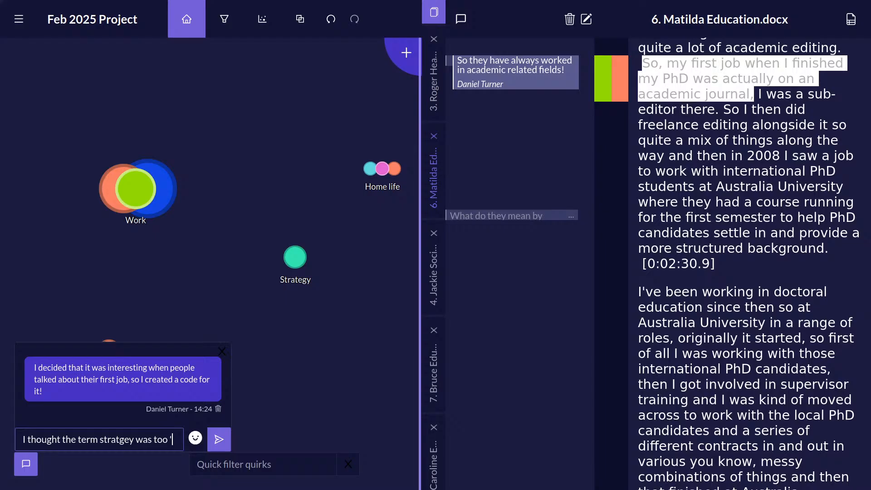
{"action": "type", "text": "gerial' f"}
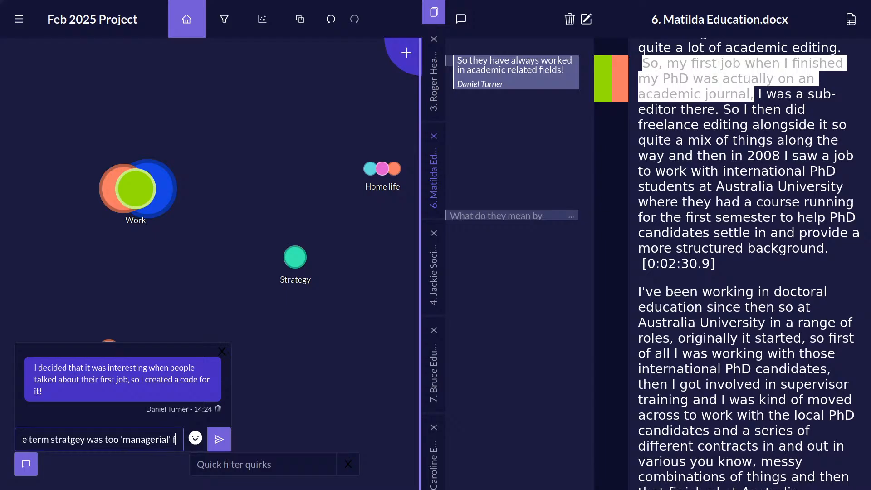
{"action": "type", "text": "or what I am cover"}
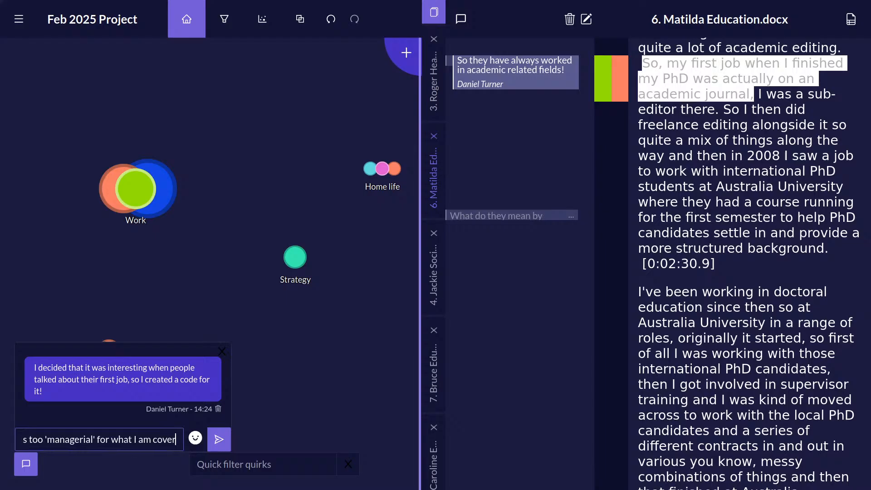
{"action": "type", "text": "ing, and I changed"}
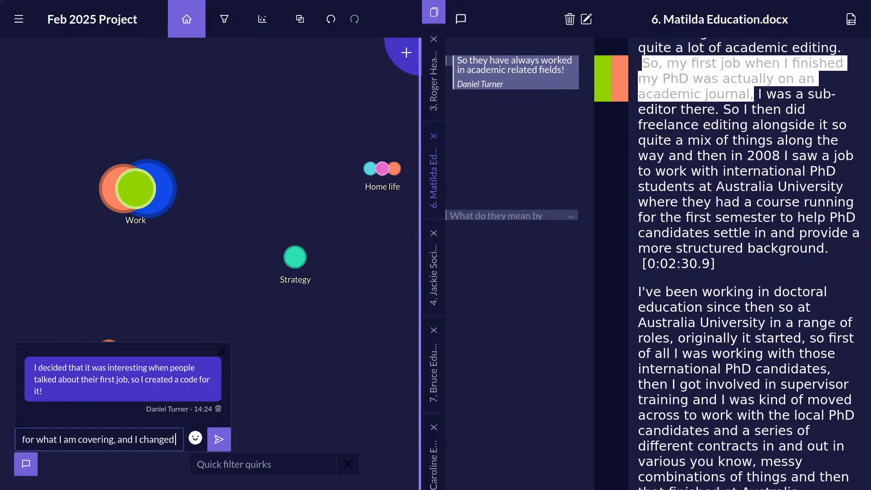
{"action": "type", "text": " it to 'p"}
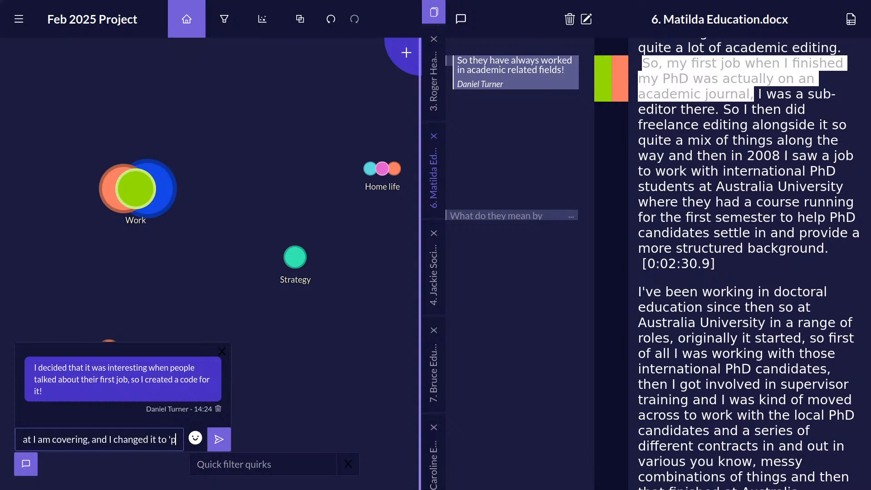
{"action": "type", "text": "lans'"}
{"action": "key", "text": "Return"}
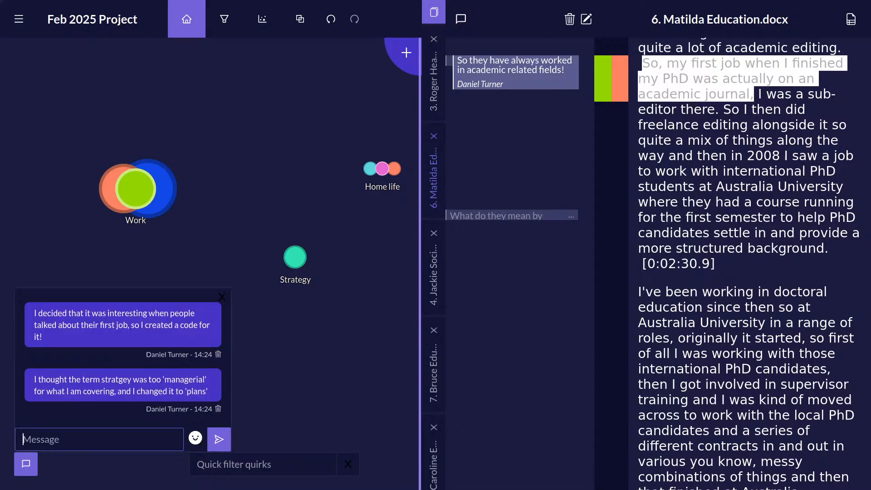
Rename the Strategy quirk to "Plans".
{"action": "right_click", "coordinate": [297, 262]}
{"action": "left_click", "coordinate": [334, 320]}
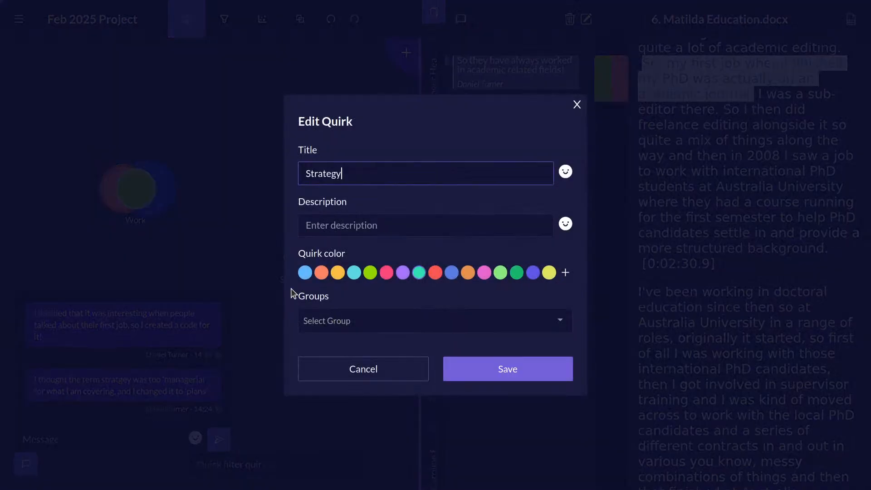
{"action": "left_click_drag", "start_coordinate": [375, 178], "coordinate": [165, 154]}
{"action": "type", "text": "Plans"}
{"action": "left_click", "coordinate": [521, 368]}
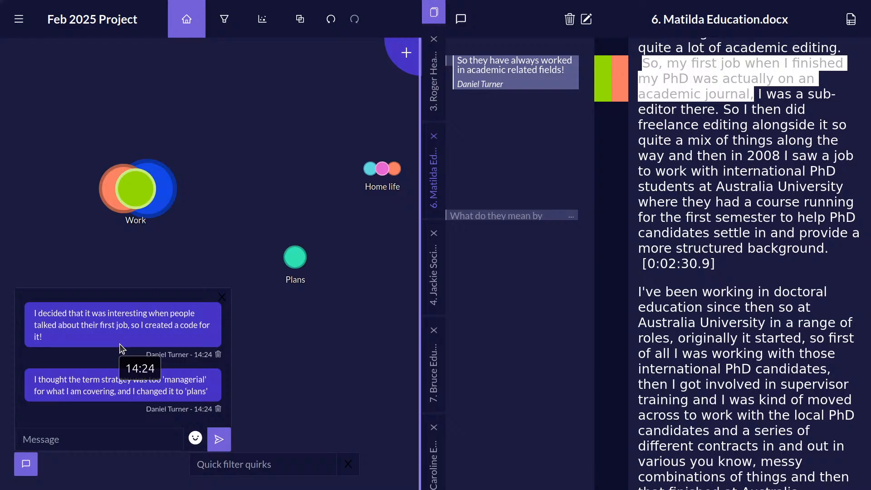
Close the project chat and hide the memo column beside the transcript.
{"action": "left_click", "coordinate": [31, 470]}
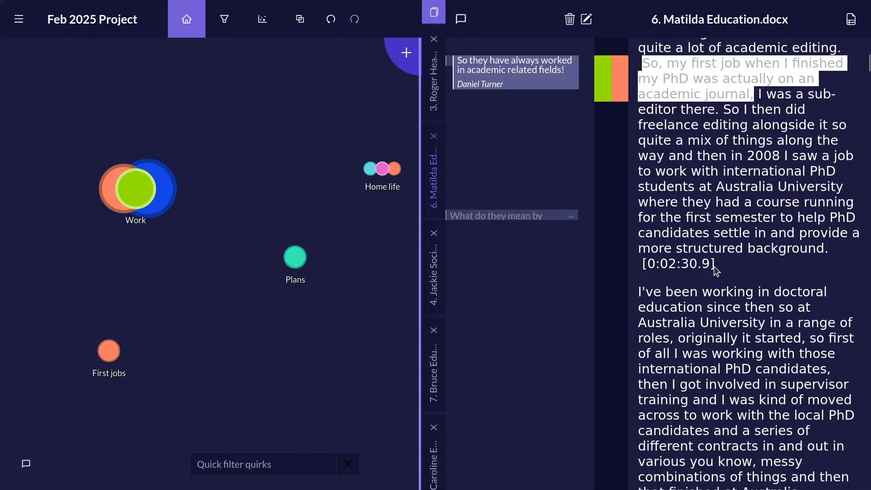
{"action": "left_click", "coordinate": [462, 21]}
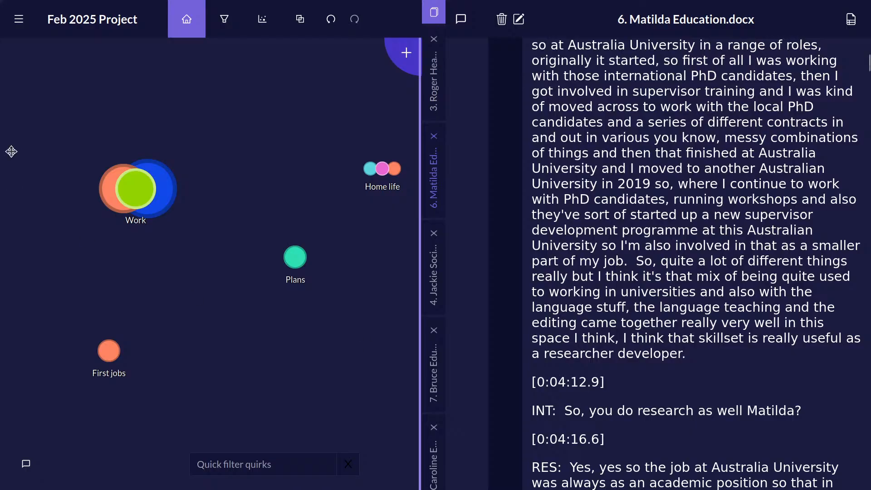
Return to the project list, search for "journeys" and open the "2. Qualitative Researcher Journeys" iterative coding project.
{"action": "left_click", "coordinate": [20, 30]}
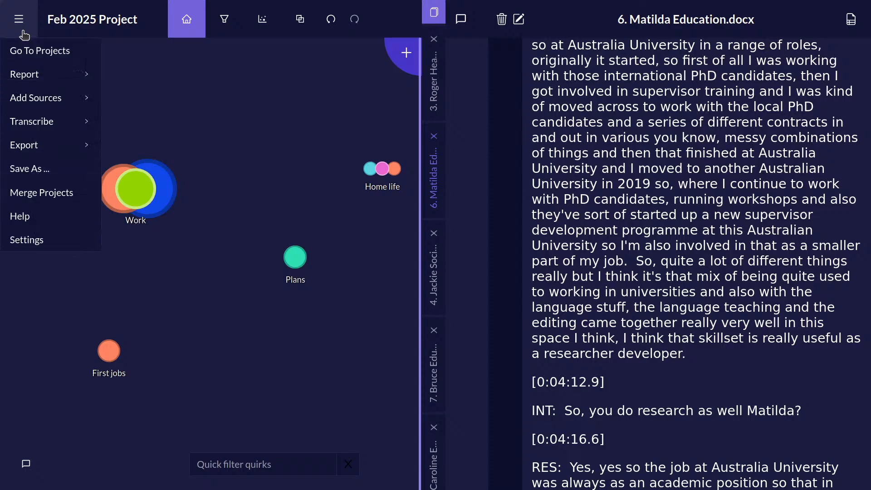
{"action": "left_click", "coordinate": [34, 51]}
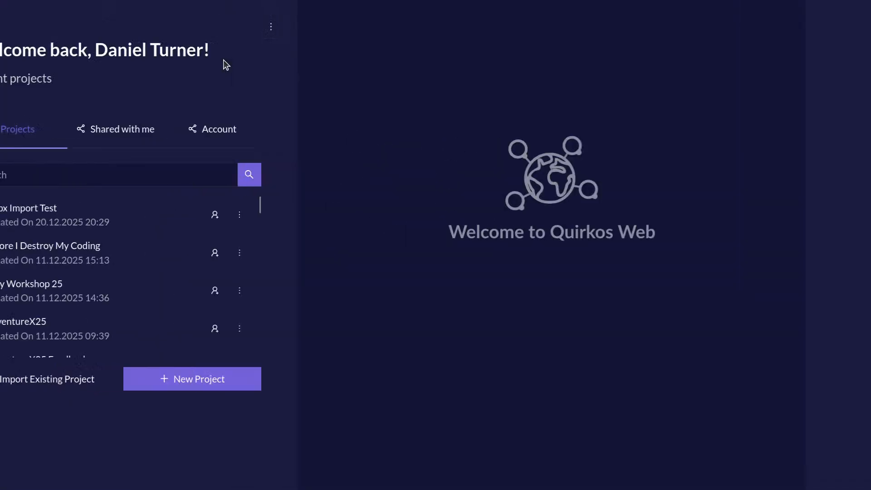
{"action": "left_click", "coordinate": [148, 176]}
{"action": "type", "text": "jour"}
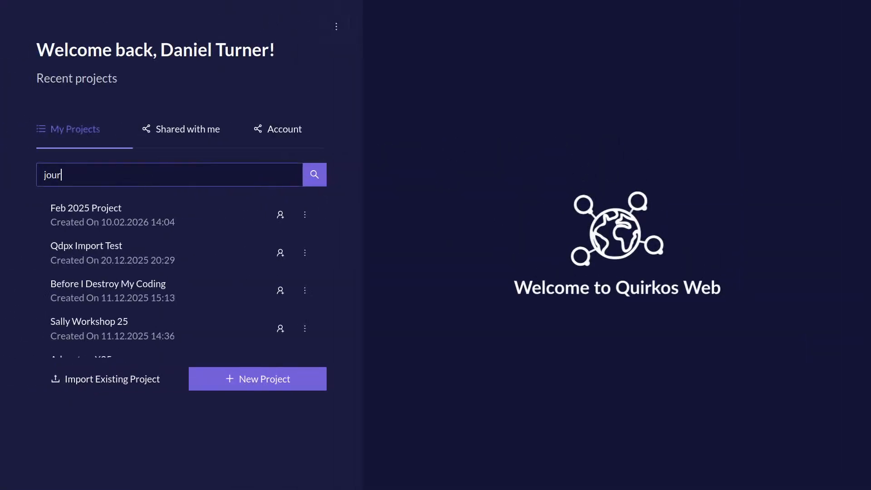
{"action": "type", "text": "neys"}
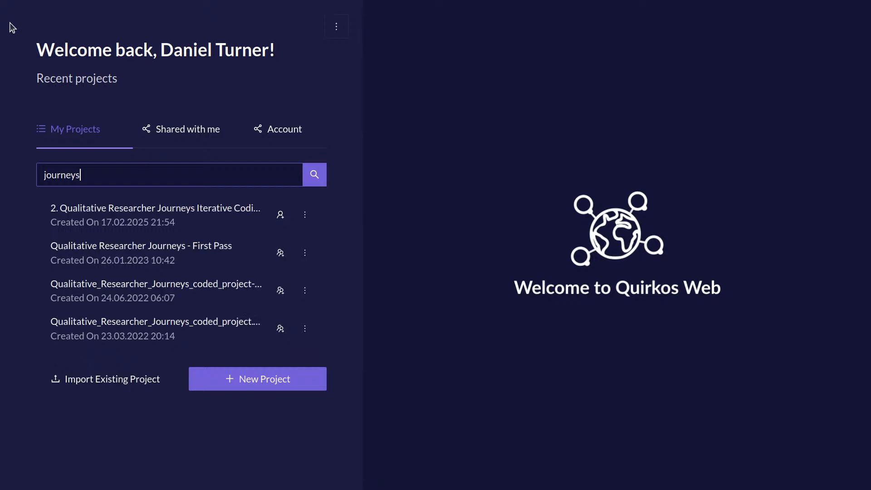
{"action": "left_click", "coordinate": [226, 216]}
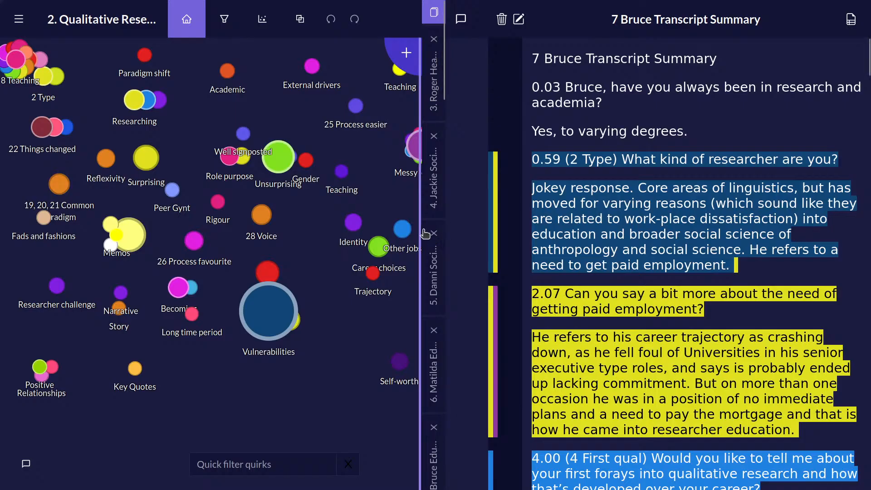
Widen the quirk canvas and move the 7, 8 Teaching group out of the corner to beside the Researching group.
{"action": "left_click_drag", "start_coordinate": [423, 233], "coordinate": [554, 241]}
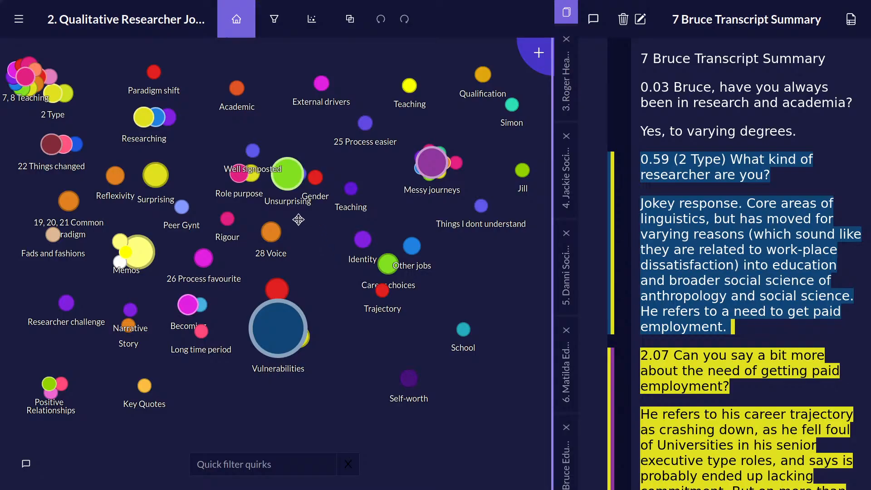
{"action": "left_click_drag", "start_coordinate": [33, 83], "coordinate": [203, 152]}
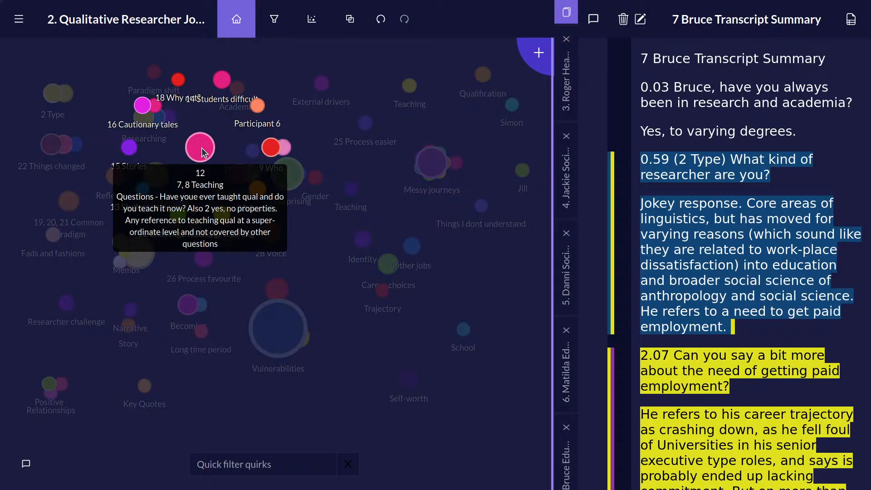
Open the overview of the 7, 8 Teaching group and view the text coded to 9 Who and its subquirk 6 Approach favourite.
{"action": "left_click", "coordinate": [203, 152]}
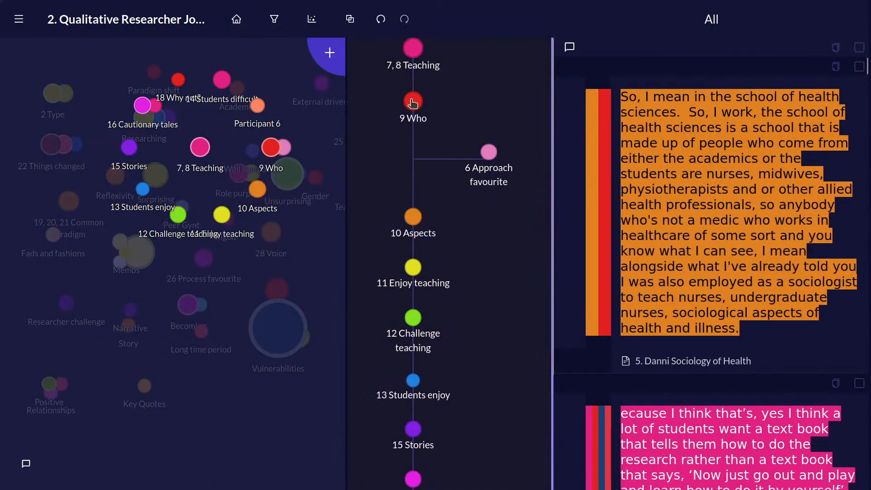
{"action": "left_click", "coordinate": [413, 103]}
{"action": "left_click", "coordinate": [489, 152]}
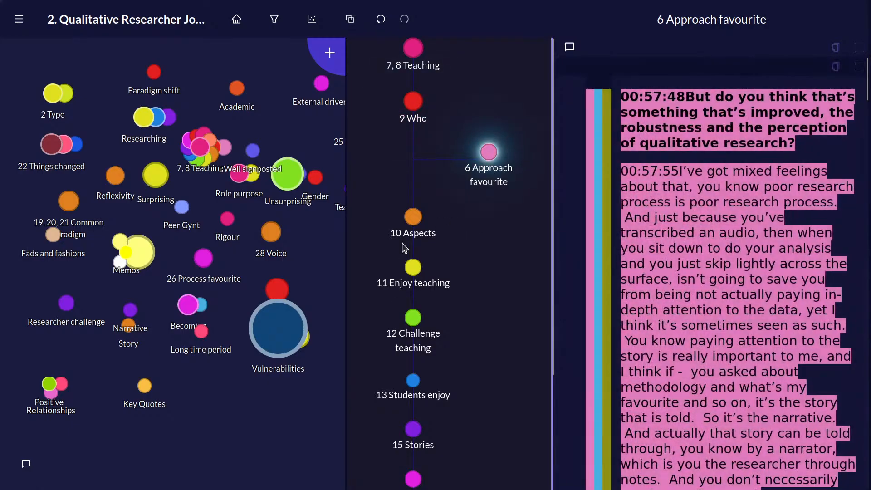
View the text coded to the teaching subquirks 10 Aspects, 11 Enjoy teaching, 12 Challenge teaching, 13 Students enjoy and 16 Cautionary tales.
{"action": "left_click", "coordinate": [411, 220]}
{"action": "left_click", "coordinate": [414, 269]}
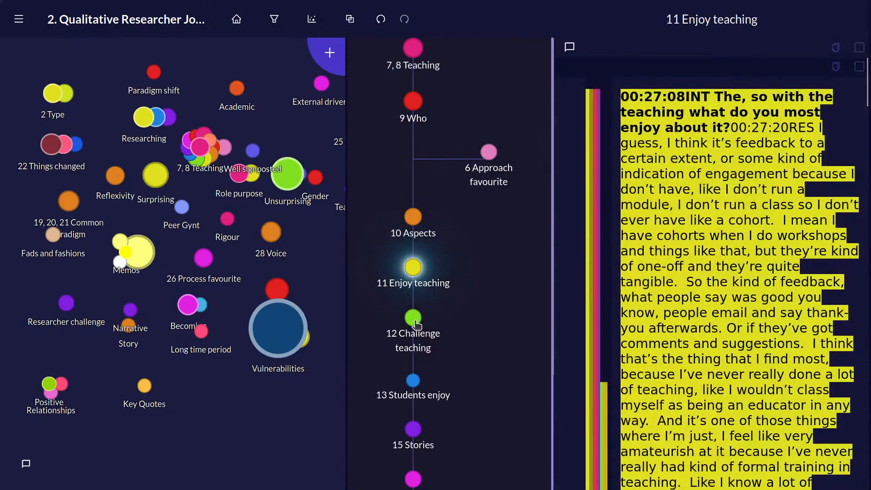
{"action": "left_click", "coordinate": [413, 318]}
{"action": "left_click", "coordinate": [413, 380]}
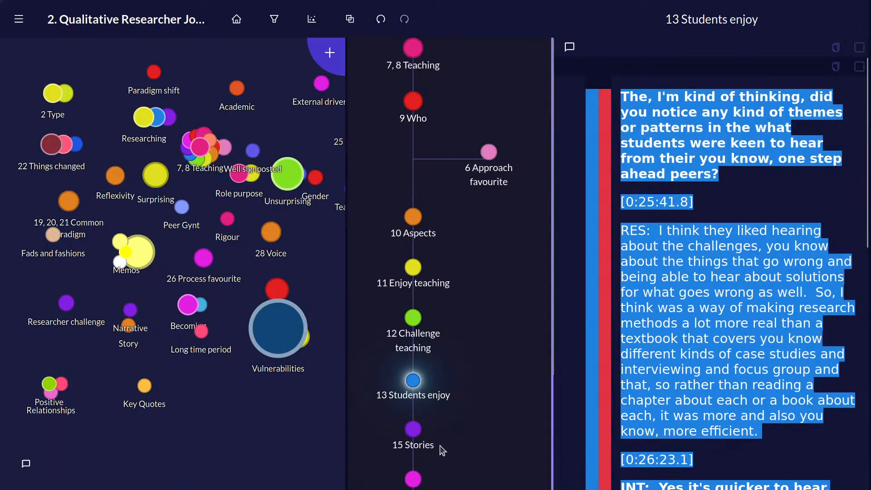
{"action": "scroll", "coordinate": [436, 335], "scroll_direction": "down", "scroll_amount": 5}
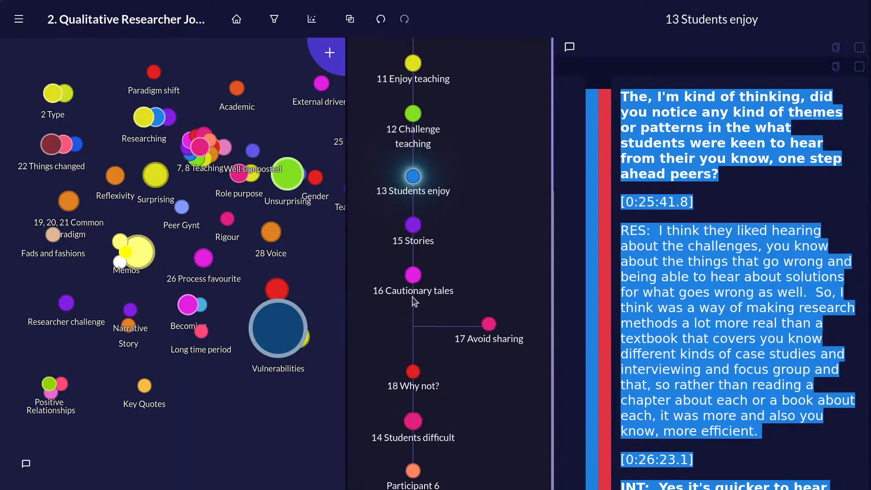
{"action": "left_click", "coordinate": [412, 280]}
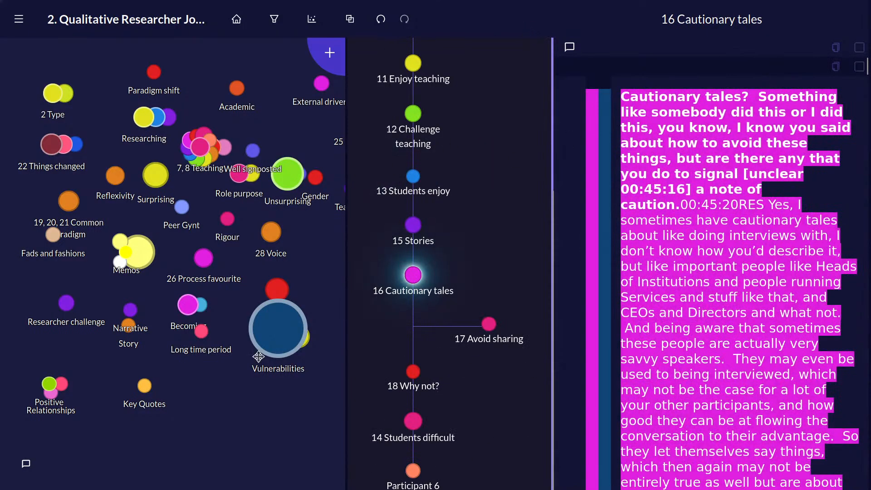
Open the overview of the Vulnerabilities group and view the text coded to its Training gap and Denial subquirks.
{"action": "mouse_move", "coordinate": [277, 316]}
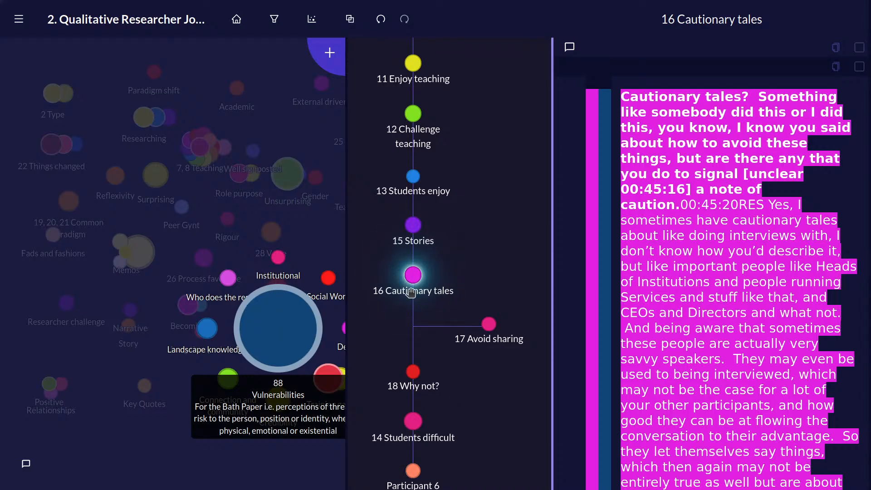
{"action": "left_click", "coordinate": [283, 334]}
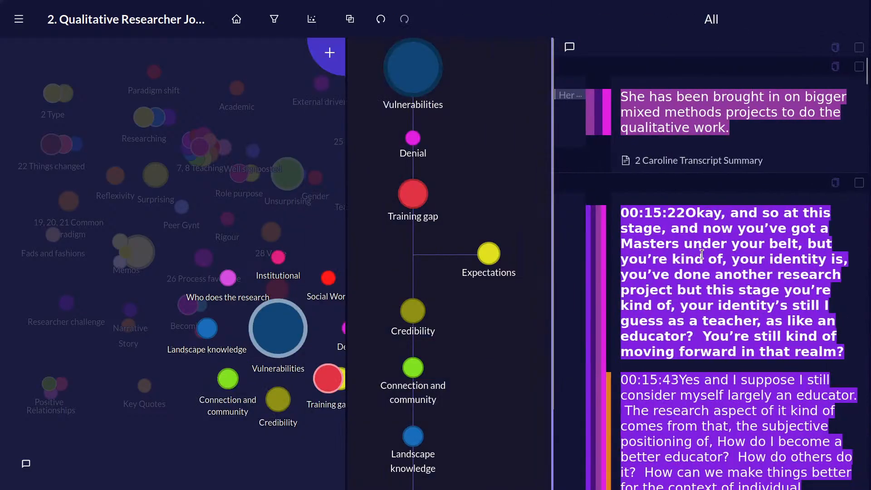
{"action": "left_click", "coordinate": [420, 196]}
{"action": "left_click", "coordinate": [413, 137]}
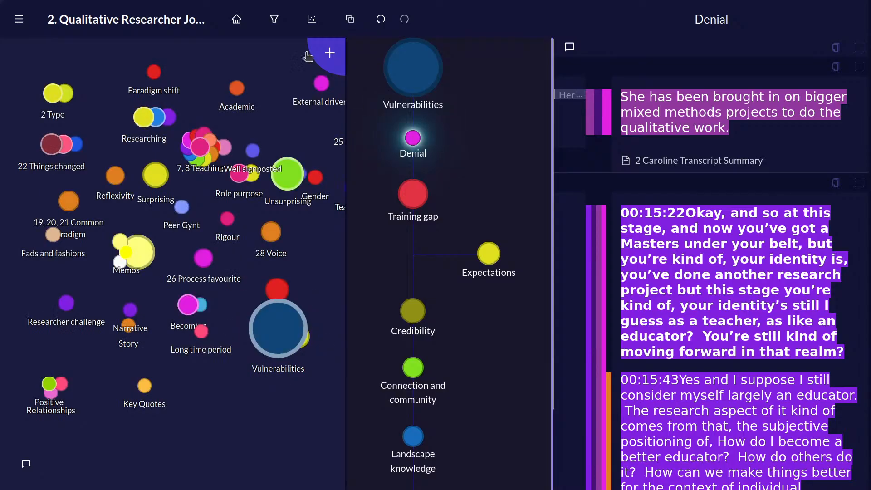
Return to the main quirk canvas and move the Messy journeys group down to just above Identity and Other jobs.
{"action": "left_click", "coordinate": [236, 19]}
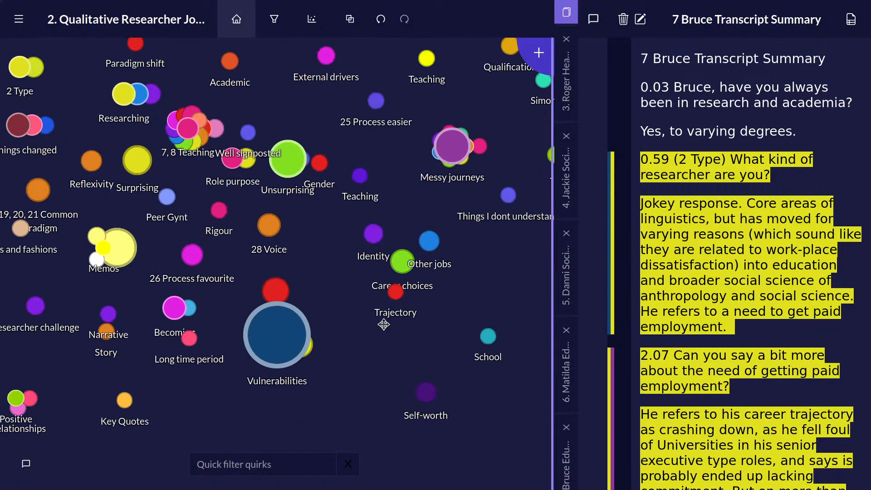
{"action": "left_click", "coordinate": [462, 160]}
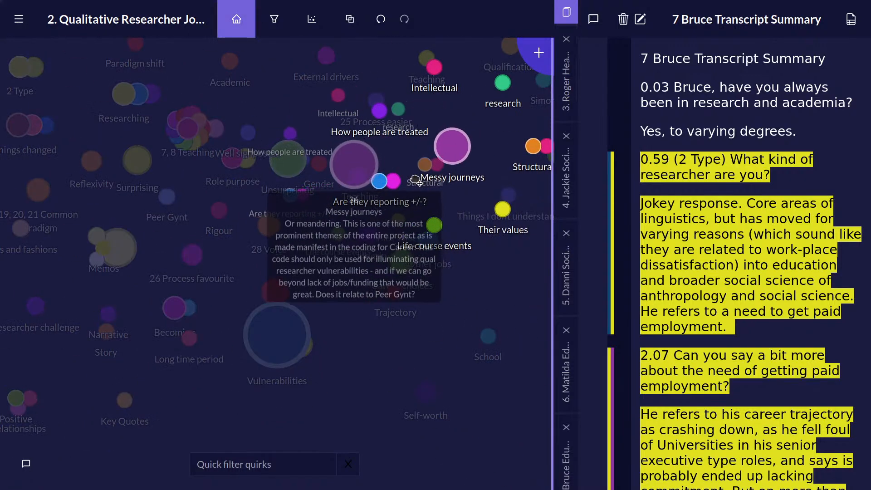
Show the quirks as a list and look through their hierarchy and descriptions.
{"action": "left_click", "coordinate": [317, 26]}
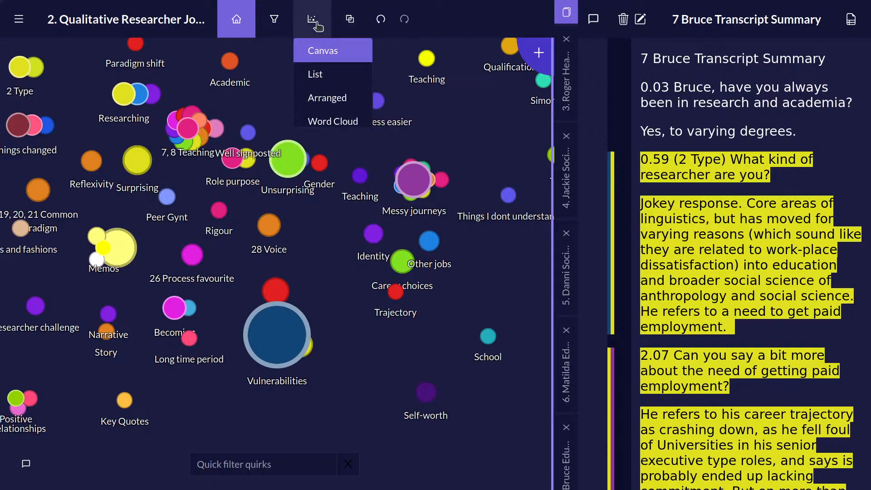
{"action": "left_click", "coordinate": [342, 74]}
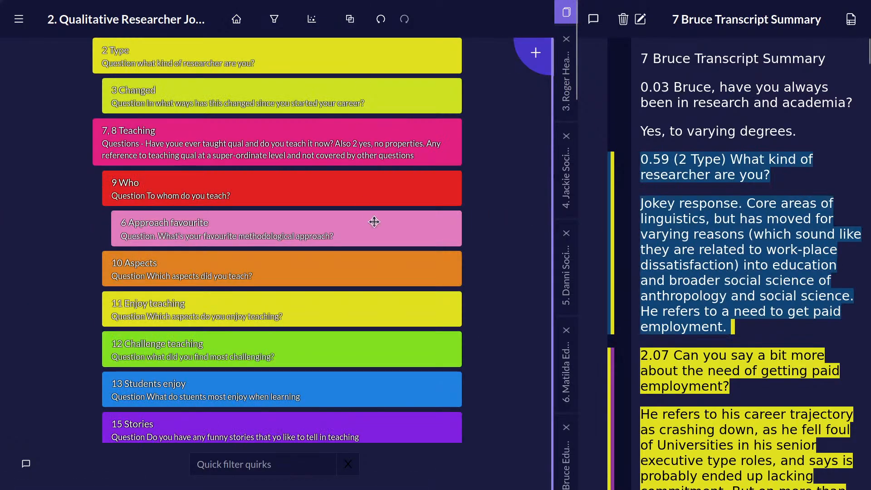
{"action": "scroll", "coordinate": [372, 213], "scroll_direction": "down", "scroll_amount": 5}
{"action": "scroll", "coordinate": [372, 212], "scroll_direction": "down", "scroll_amount": 20}
{"action": "scroll", "coordinate": [389, 217], "scroll_direction": "up", "scroll_amount": 20}
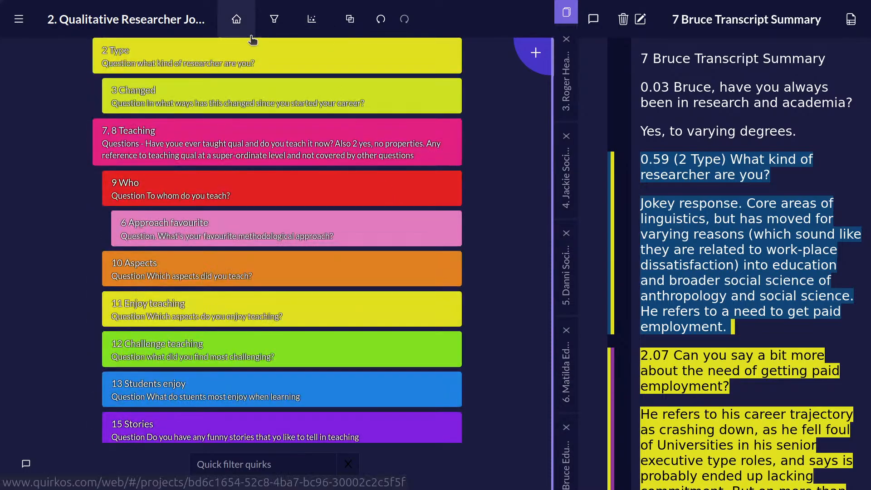
View the quirks in the Arranged layout and the coded text as a word cloud, ending on the free-form canvas.
{"action": "left_click", "coordinate": [303, 21]}
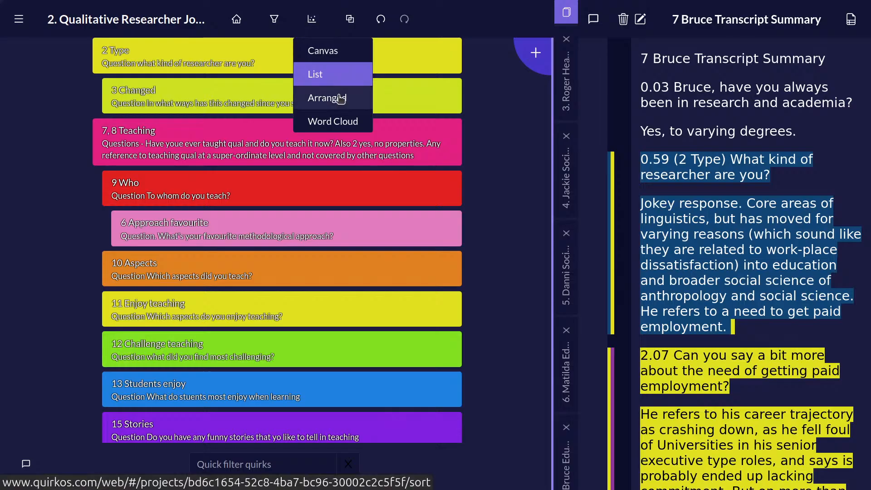
{"action": "left_click", "coordinate": [339, 96]}
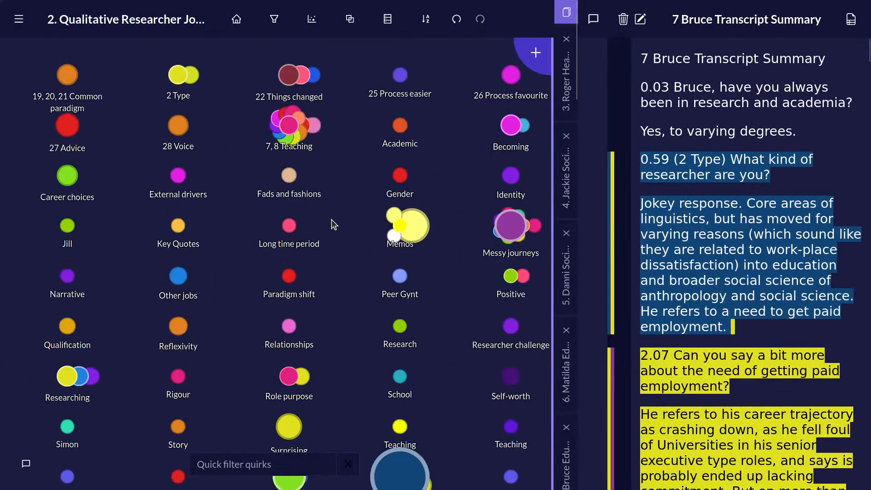
{"action": "left_click", "coordinate": [311, 19]}
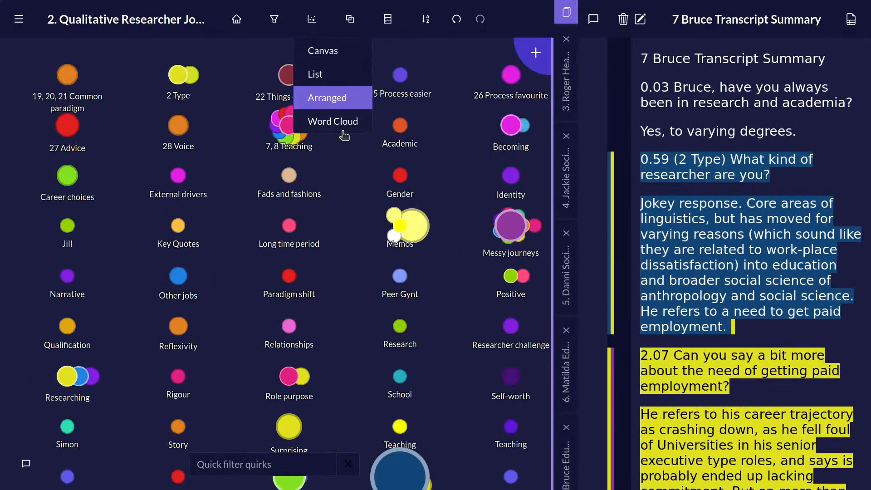
{"action": "left_click", "coordinate": [340, 123]}
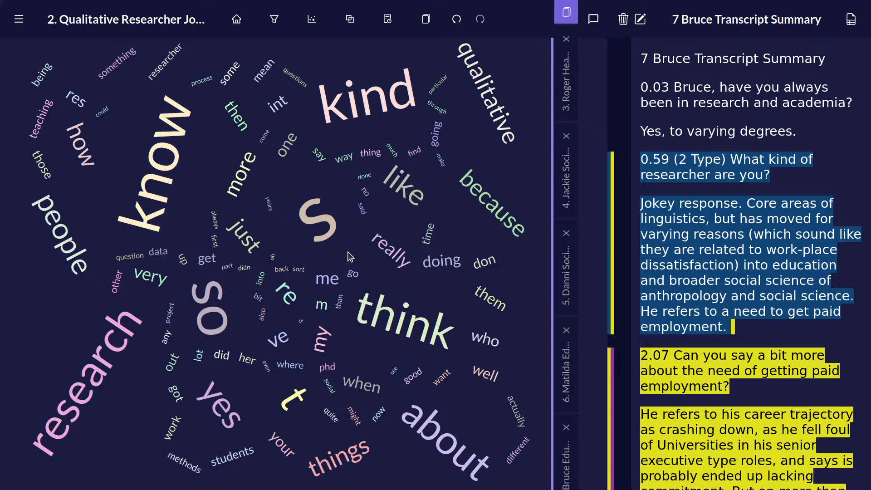
{"action": "left_click", "coordinate": [311, 19]}
{"action": "left_click", "coordinate": [335, 119]}
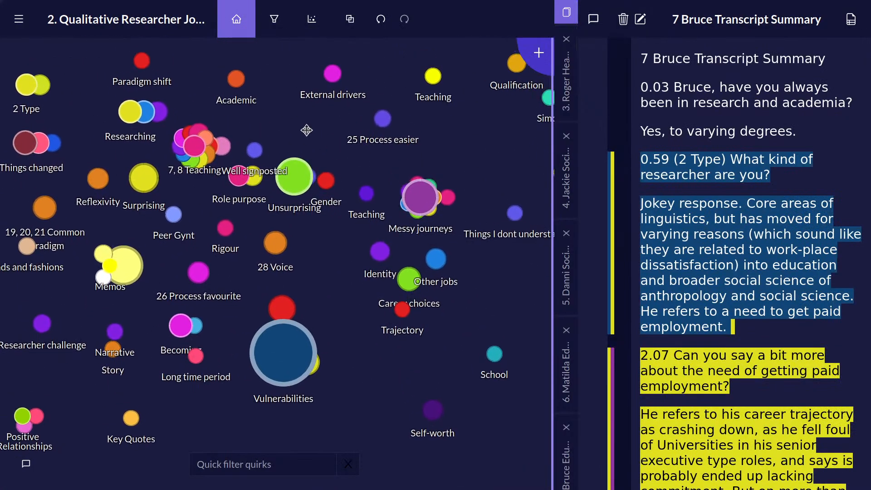
Examine the coding stripes and highlighted passages in the open transcript summary, including the 09.52 (23 You changed) section.
{"action": "scroll", "coordinate": [636, 263], "scroll_direction": "down", "scroll_amount": 15}
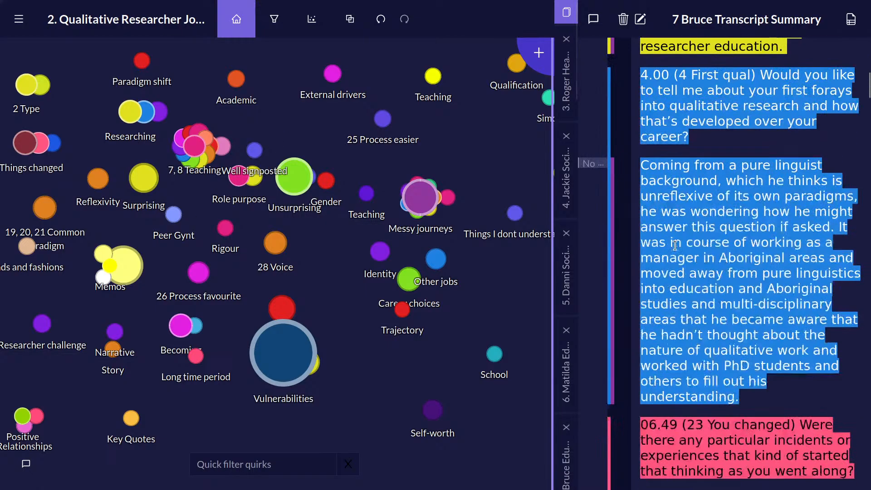
{"action": "scroll", "coordinate": [674, 239], "scroll_direction": "up", "scroll_amount": 8}
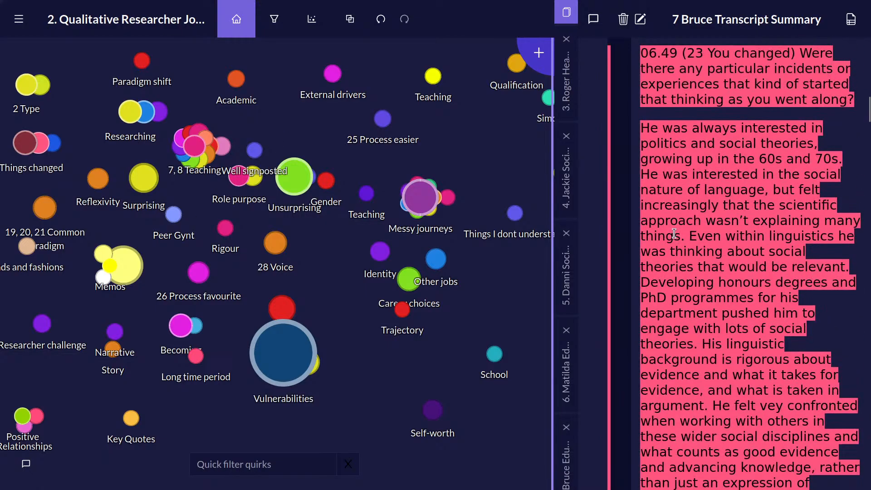
{"action": "scroll", "coordinate": [674, 233], "scroll_direction": "up", "scroll_amount": 10}
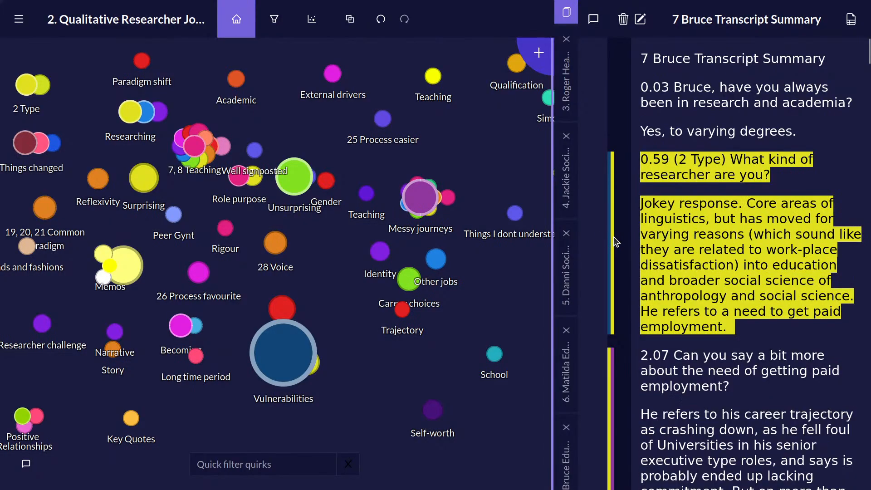
{"action": "scroll", "coordinate": [642, 286], "scroll_direction": "down", "scroll_amount": 15}
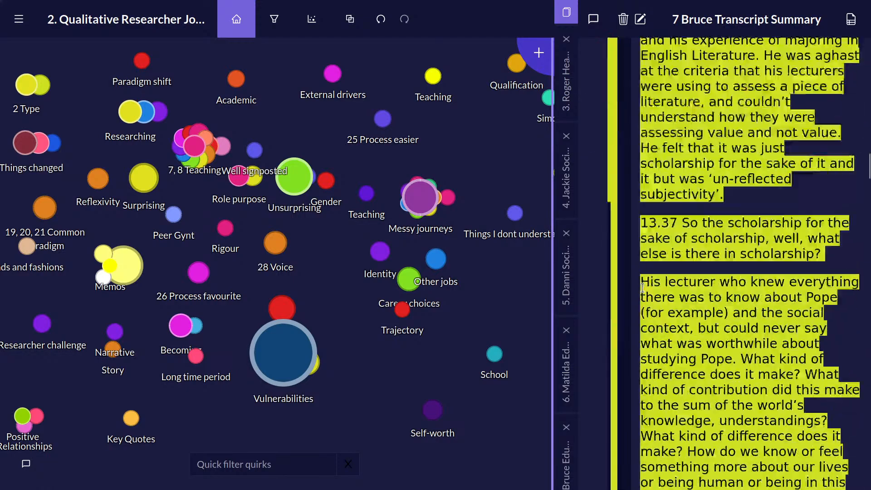
{"action": "scroll", "coordinate": [642, 286], "scroll_direction": "up", "scroll_amount": 7}
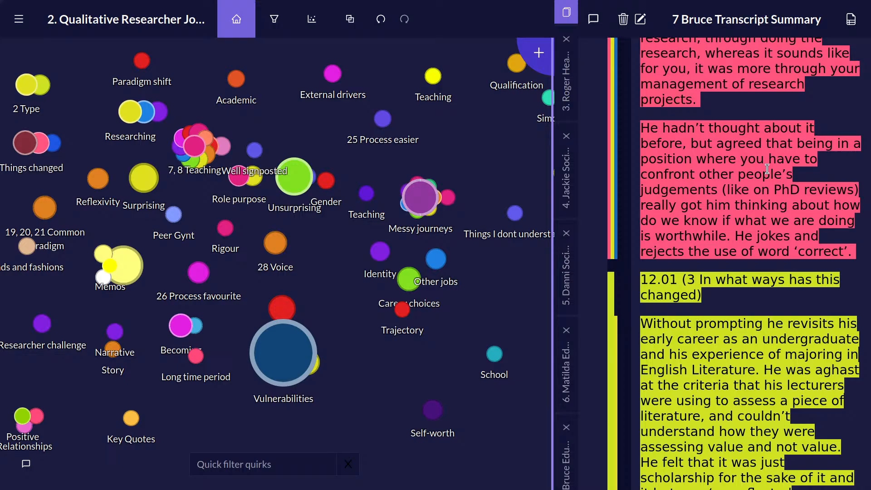
{"action": "scroll", "coordinate": [669, 266], "scroll_direction": "up", "scroll_amount": 5}
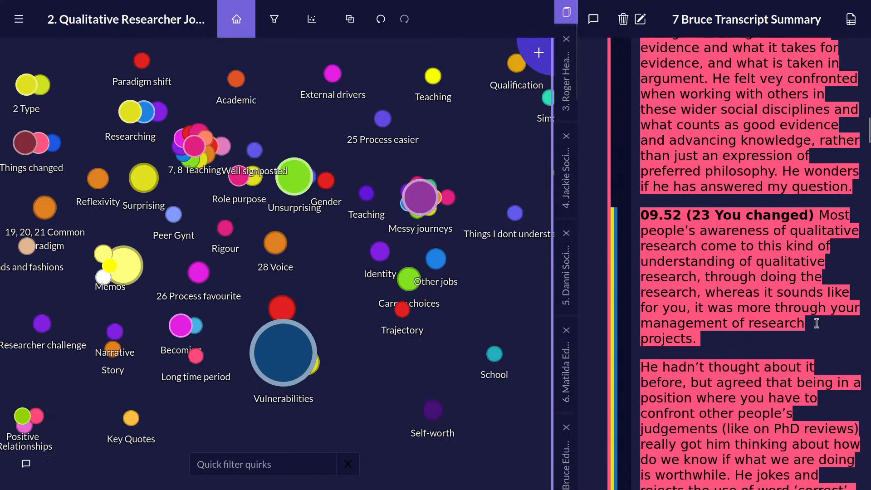
{"action": "scroll", "coordinate": [669, 266], "scroll_direction": "down", "scroll_amount": 1}
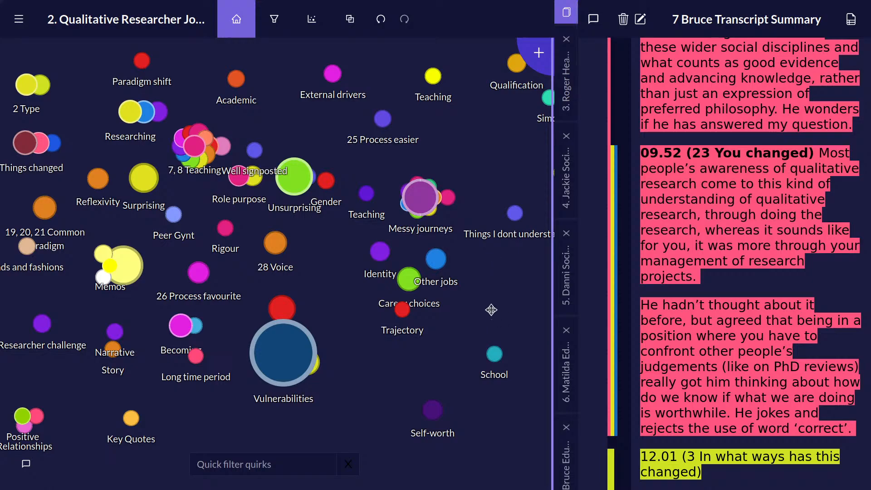
Read the description of the Surprising quirk and open its overlap view.
{"action": "mouse_move", "coordinate": [142, 176]}
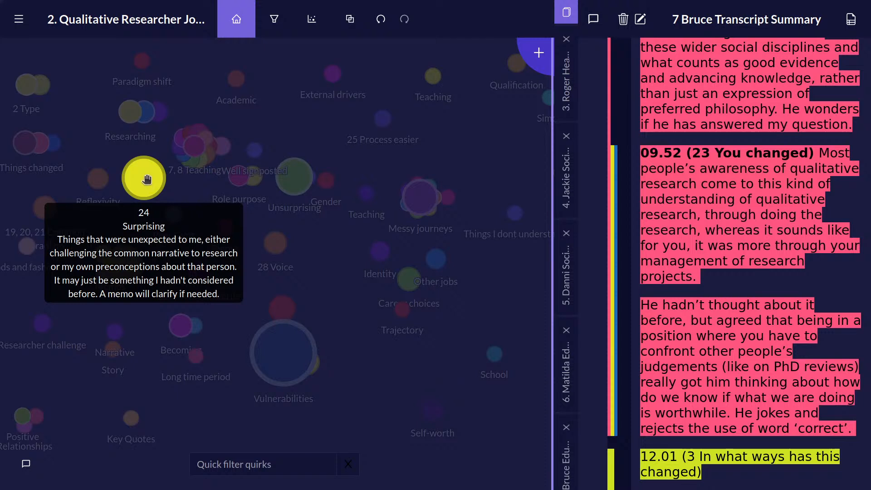
{"action": "right_click", "coordinate": [145, 178]}
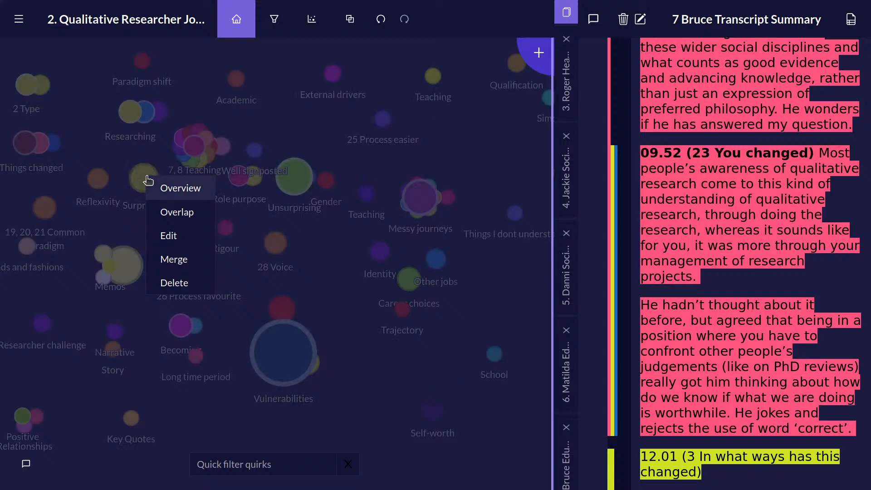
{"action": "left_click", "coordinate": [176, 213]}
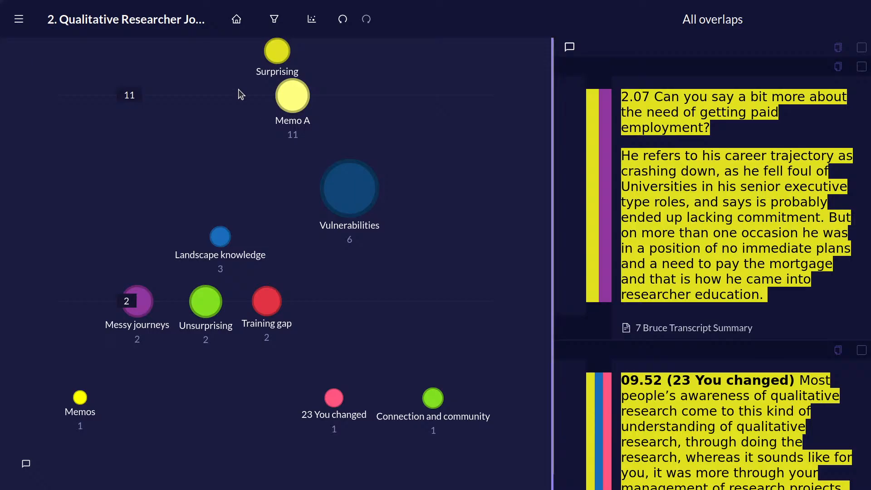
Examine the passages coded to both Surprising and Vulnerabilities, and return to showing all overlaps.
{"action": "left_click", "coordinate": [344, 198]}
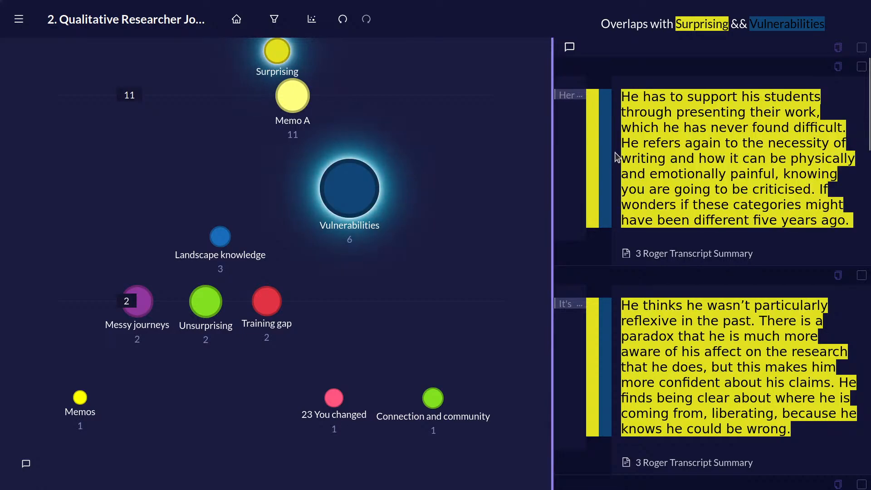
{"action": "scroll", "coordinate": [733, 173], "scroll_direction": "down", "scroll_amount": 15}
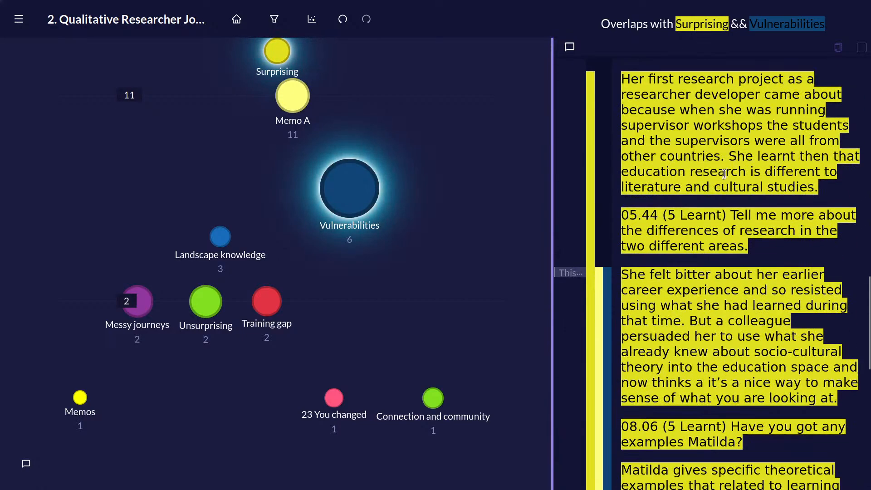
{"action": "scroll", "coordinate": [646, 311], "scroll_direction": "down", "scroll_amount": 8}
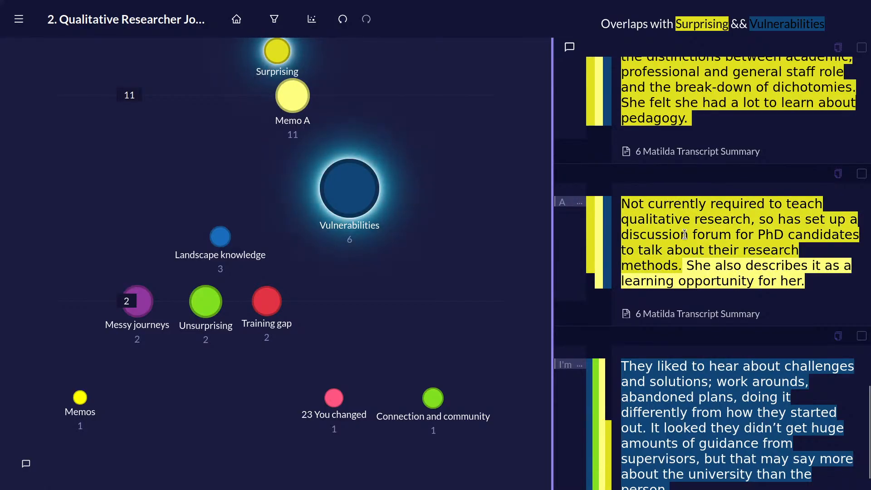
{"action": "left_click", "coordinate": [369, 198]}
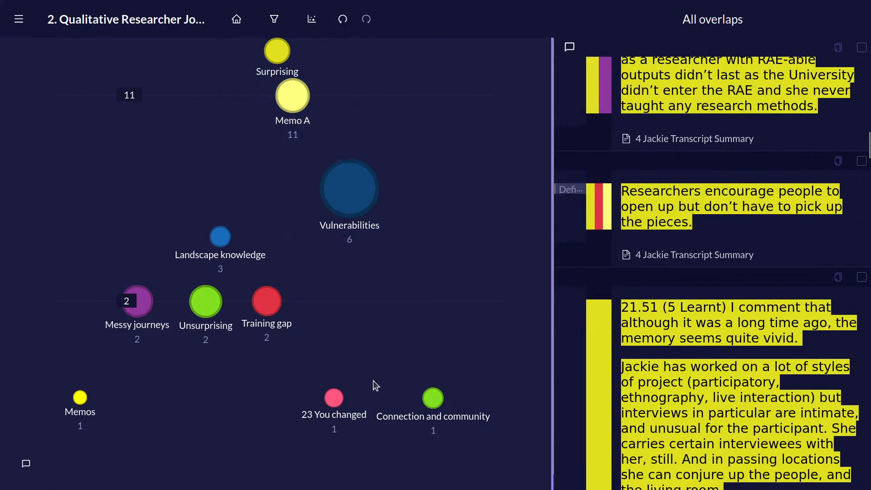
Examine the passages coded to both Surprising and Landscape knowledge.
{"action": "left_click", "coordinate": [218, 242]}
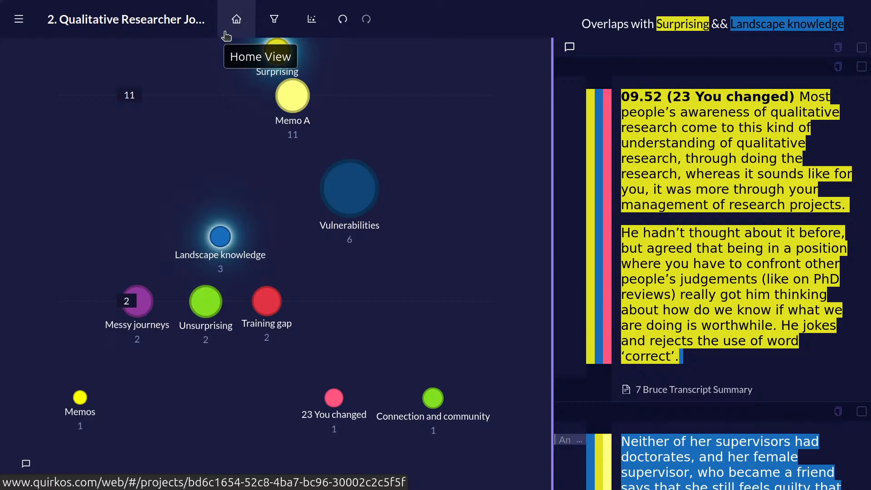
{"action": "scroll", "coordinate": [709, 122], "scroll_direction": "down", "scroll_amount": 5}
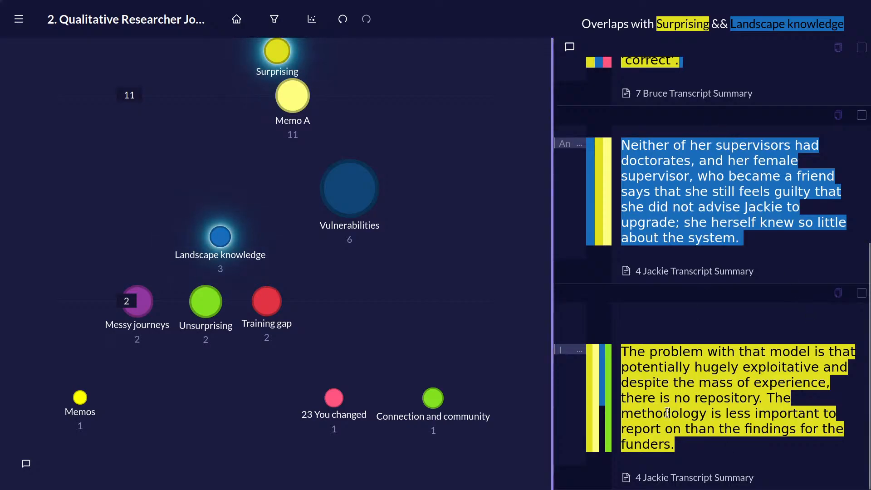
{"action": "scroll", "coordinate": [708, 354], "scroll_direction": "up", "scroll_amount": 5}
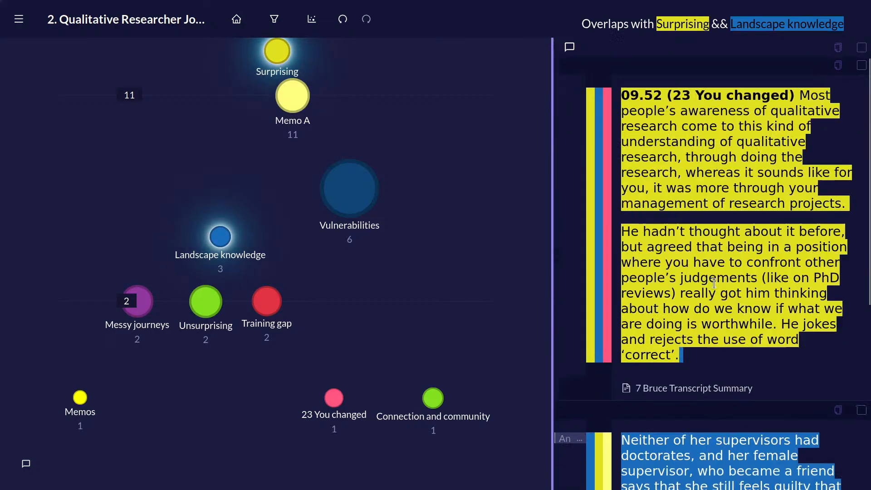
{"action": "scroll", "coordinate": [732, 341], "scroll_direction": "down", "scroll_amount": 3}
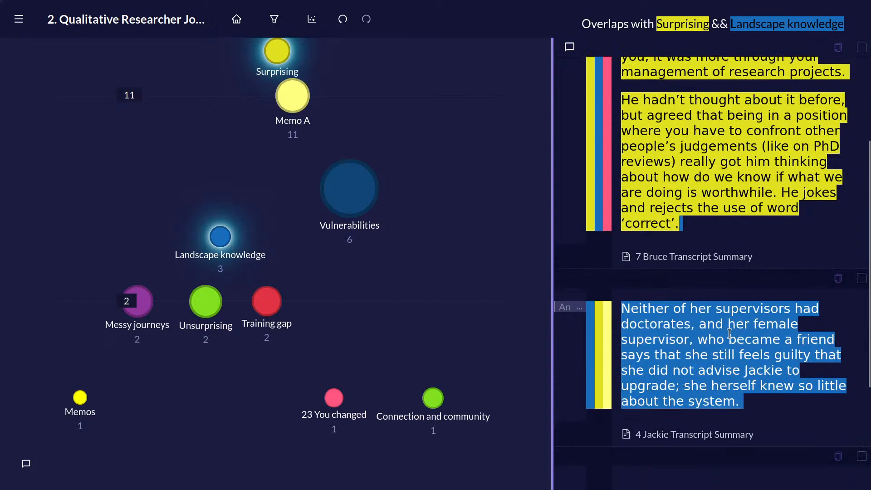
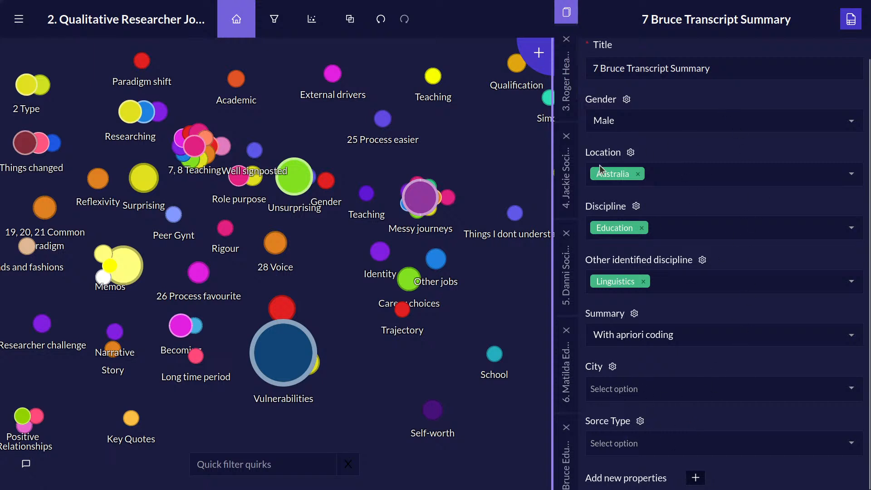
Open the filter view, filter by highlight author for the first listed coder, and display the Vulnerabilities highlights.
{"action": "left_click", "coordinate": [285, 17]}
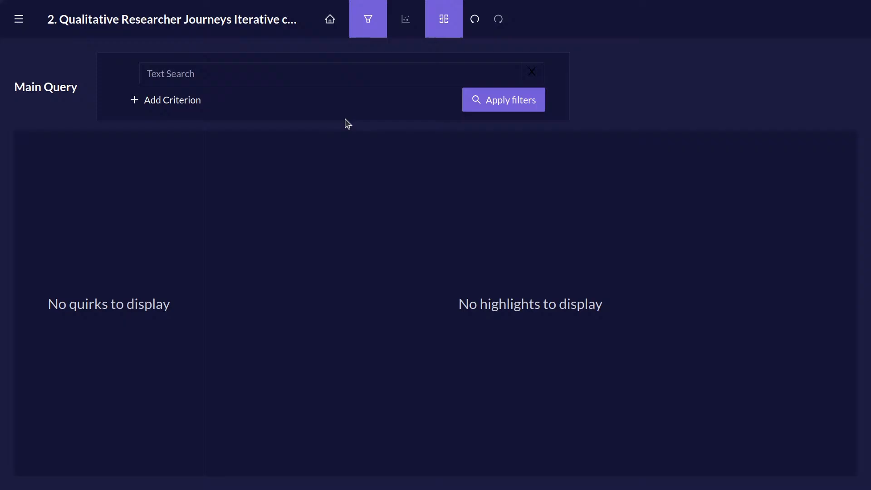
{"action": "left_click", "coordinate": [162, 97]}
{"action": "left_click", "coordinate": [261, 104]}
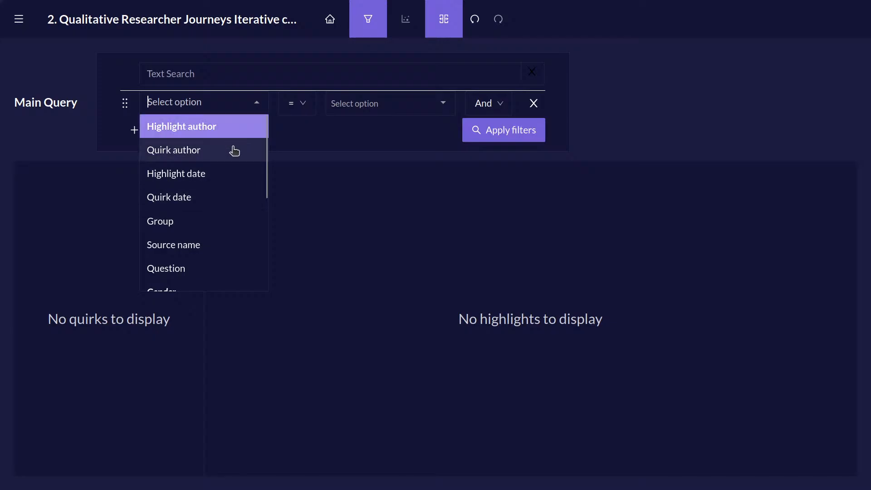
{"action": "left_click", "coordinate": [230, 132]}
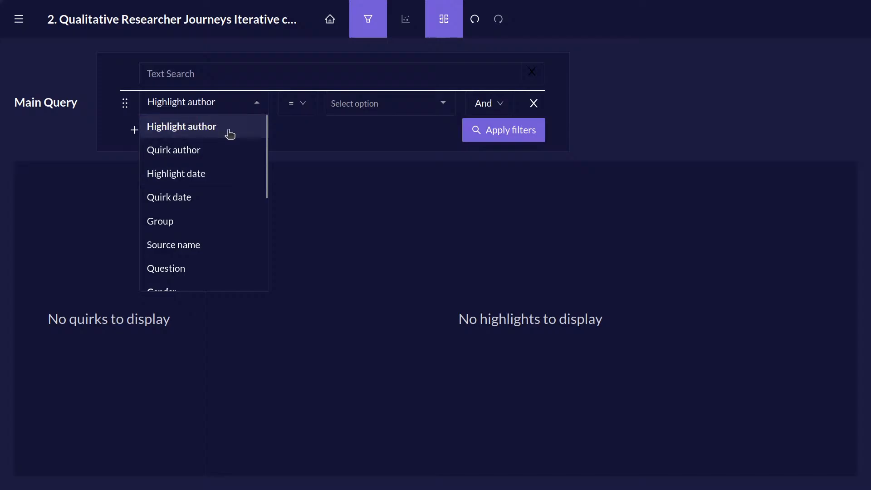
{"action": "left_click", "coordinate": [393, 111]}
{"action": "left_click", "coordinate": [369, 125]}
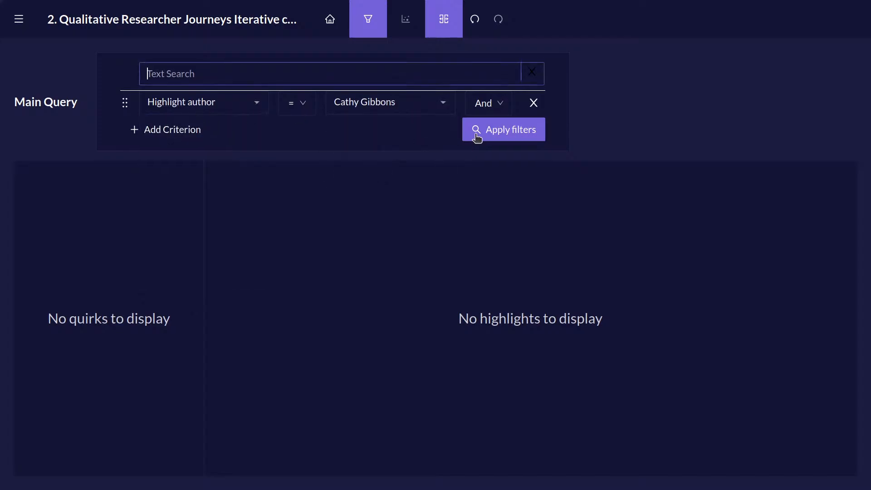
{"action": "left_click", "coordinate": [476, 131]}
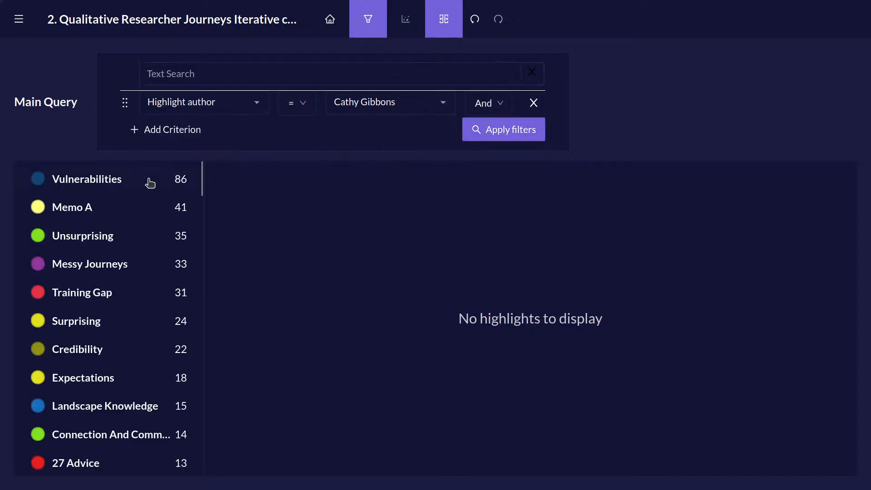
{"action": "left_click", "coordinate": [150, 182]}
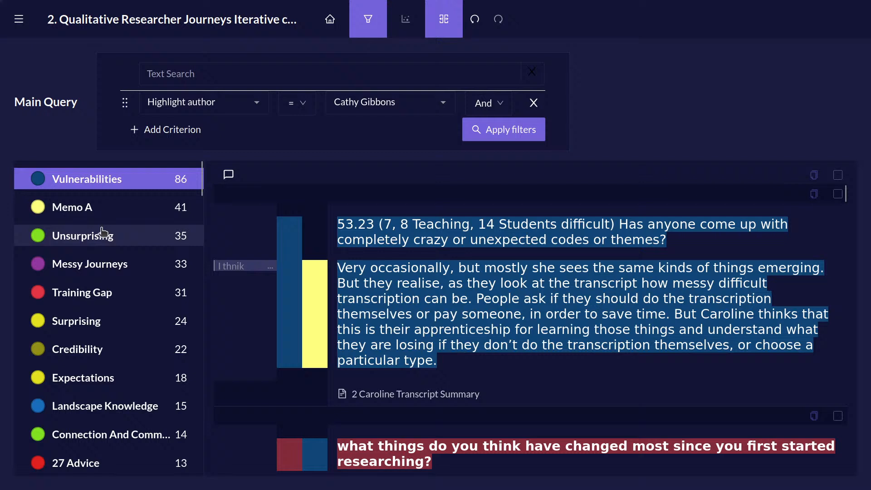
Change the query criterion to Quirk author, keeping the same coder, and look through the filtered quirk list.
{"action": "left_click", "coordinate": [255, 107]}
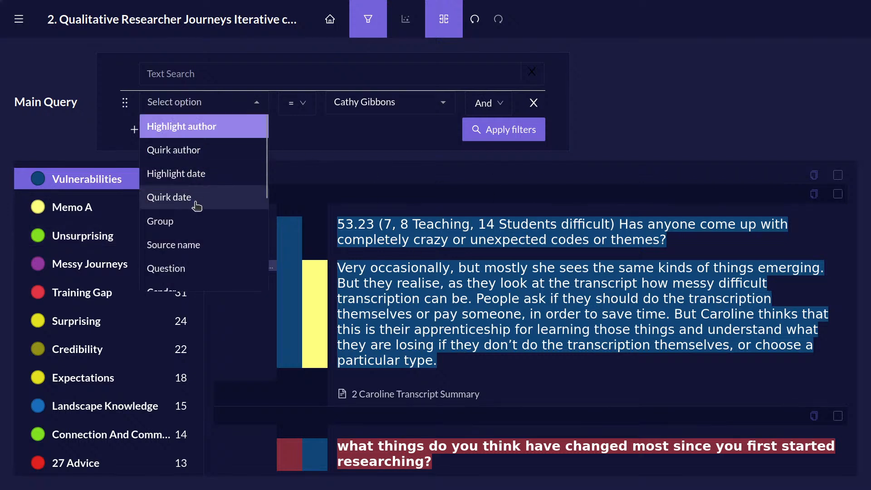
{"action": "left_click", "coordinate": [194, 150]}
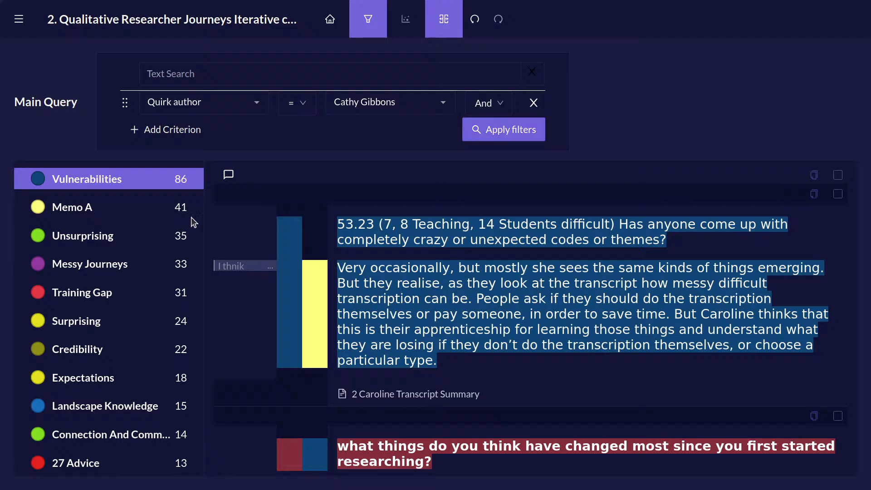
{"action": "scroll", "coordinate": [175, 273], "scroll_direction": "down", "scroll_amount": 5}
{"action": "scroll", "coordinate": [172, 272], "scroll_direction": "up", "scroll_amount": 5}
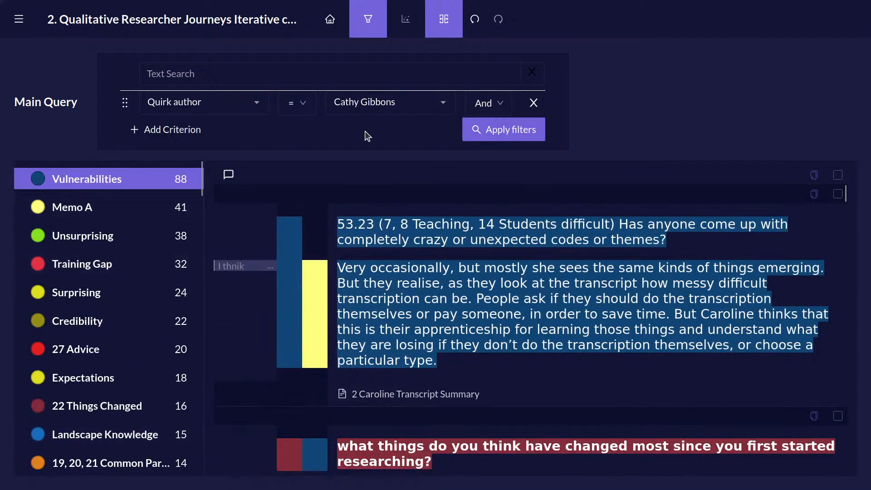
Set the Quirk author criterion to the third listed author and apply the filter.
{"action": "left_click", "coordinate": [431, 104]}
{"action": "left_click", "coordinate": [363, 173]}
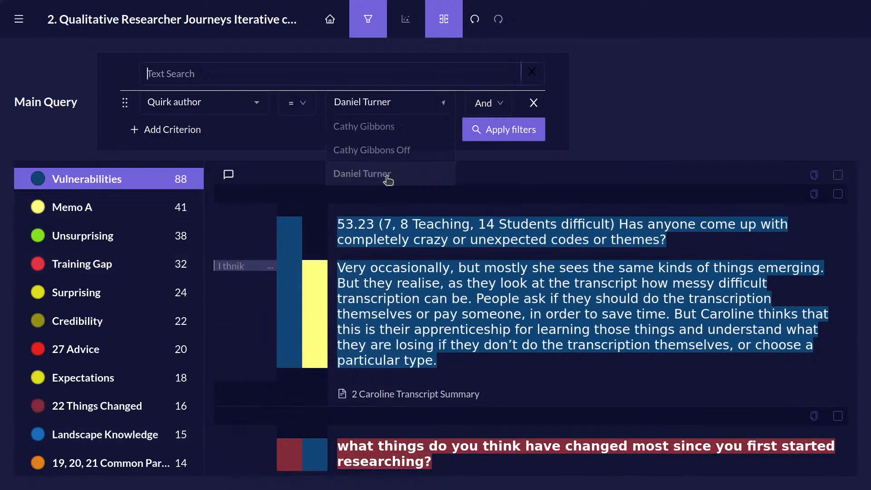
{"action": "left_click", "coordinate": [500, 131]}
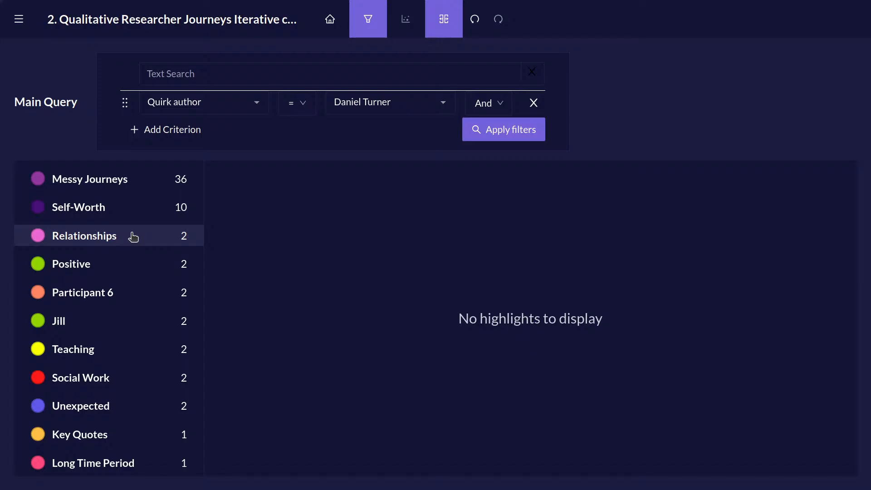
Filter by Source name for the interview numbered 3 (Health) and view its Vulnerabilities passages.
{"action": "left_click", "coordinate": [259, 102]}
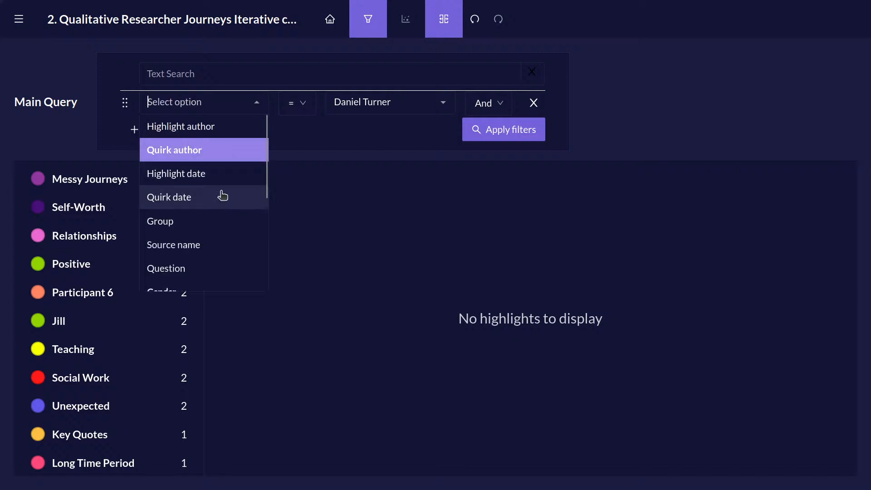
{"action": "scroll", "coordinate": [222, 191], "scroll_direction": "down", "scroll_amount": 3}
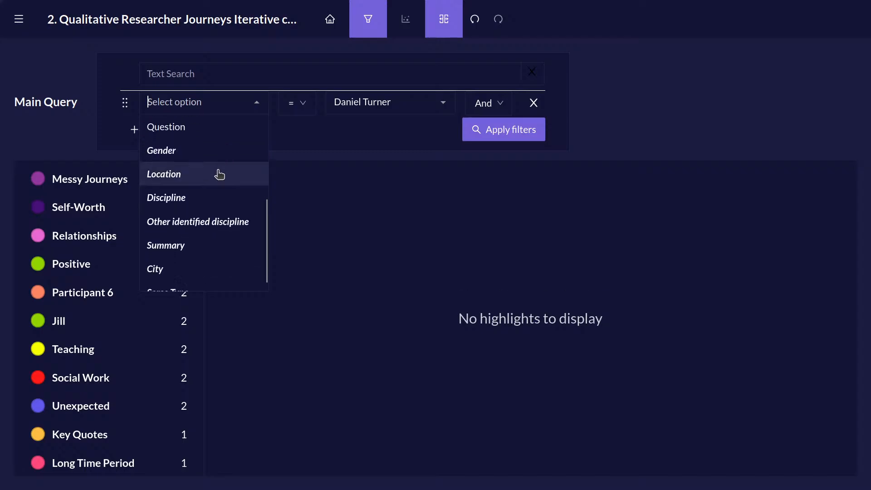
{"action": "scroll", "coordinate": [225, 179], "scroll_direction": "up", "scroll_amount": 2}
{"action": "left_click", "coordinate": [223, 179]}
{"action": "left_click", "coordinate": [442, 110]}
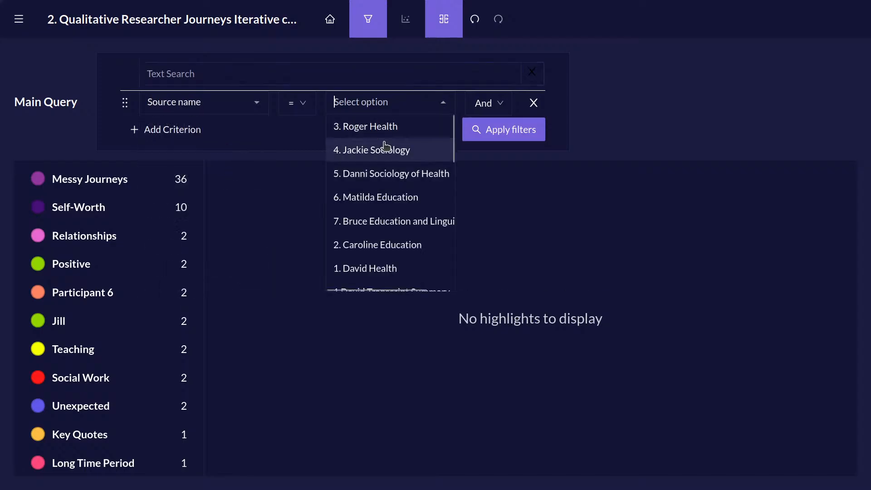
{"action": "left_click", "coordinate": [363, 124]}
{"action": "left_click", "coordinate": [539, 132]}
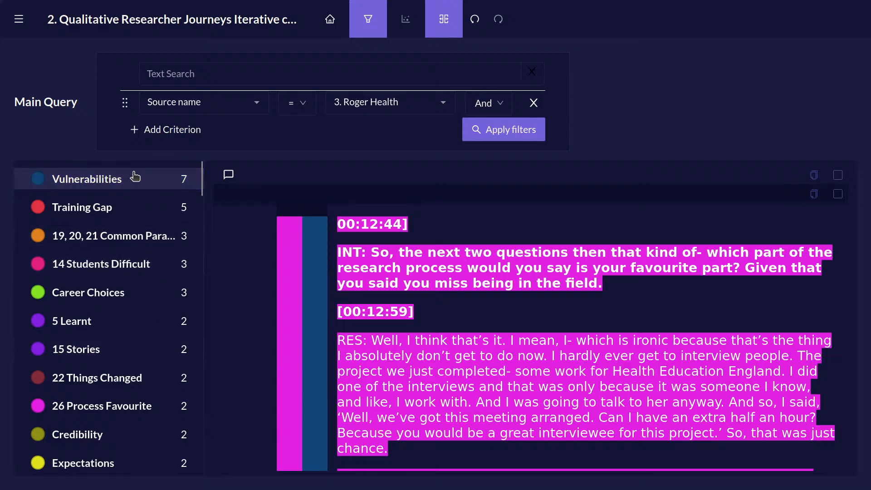
Change the main query to Discipline = Sociology and apply the filter.
{"action": "left_click", "coordinate": [175, 101]}
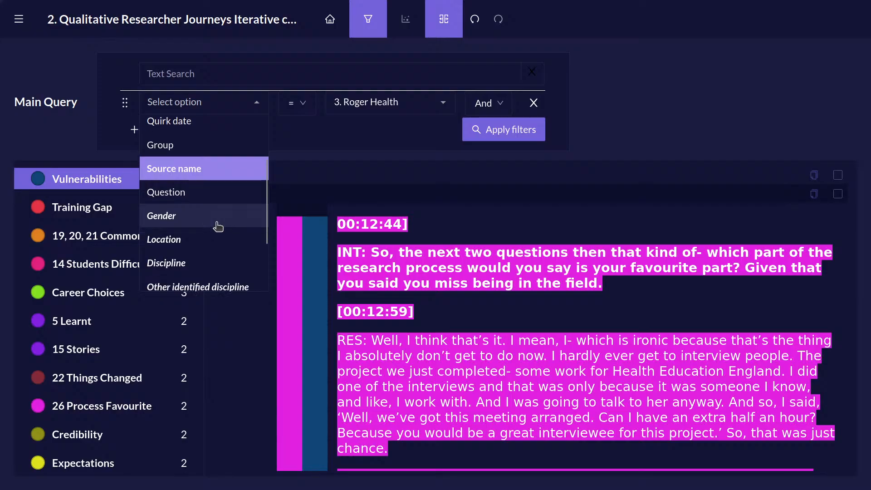
{"action": "scroll", "coordinate": [203, 210], "scroll_direction": "down", "scroll_amount": 2}
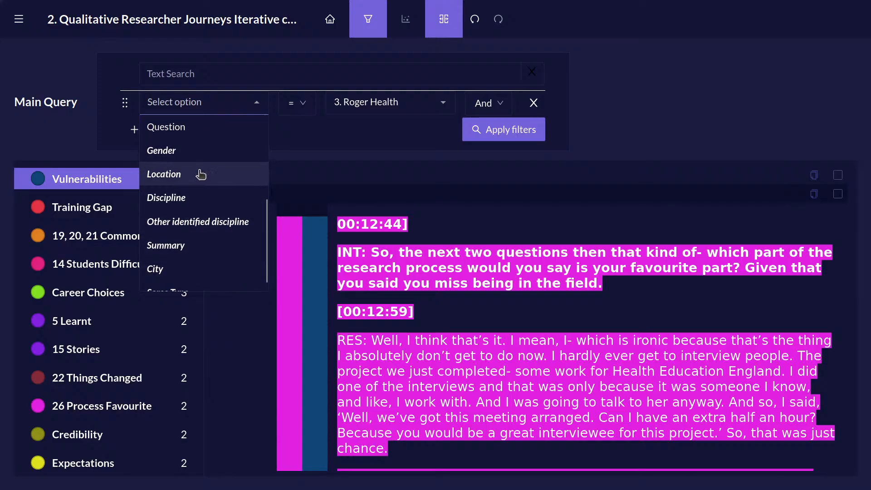
{"action": "left_click", "coordinate": [202, 196]}
{"action": "left_click", "coordinate": [443, 104]}
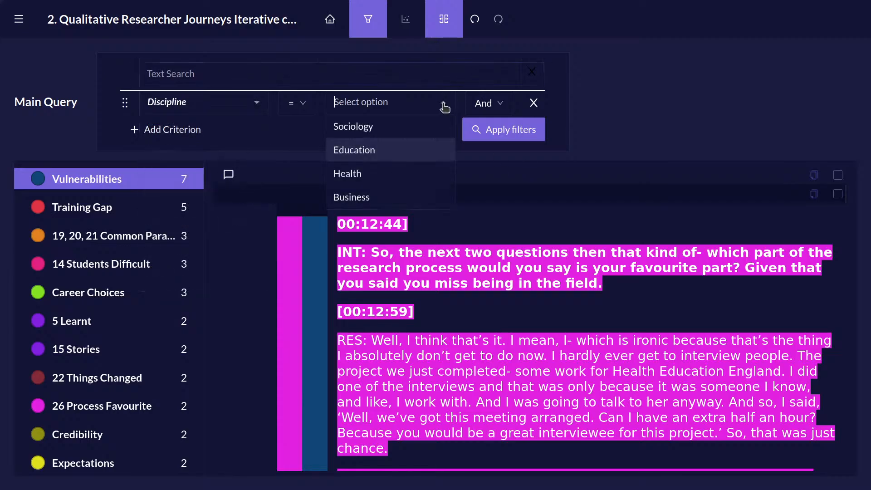
{"action": "left_click", "coordinate": [417, 124]}
{"action": "left_click", "coordinate": [496, 130]}
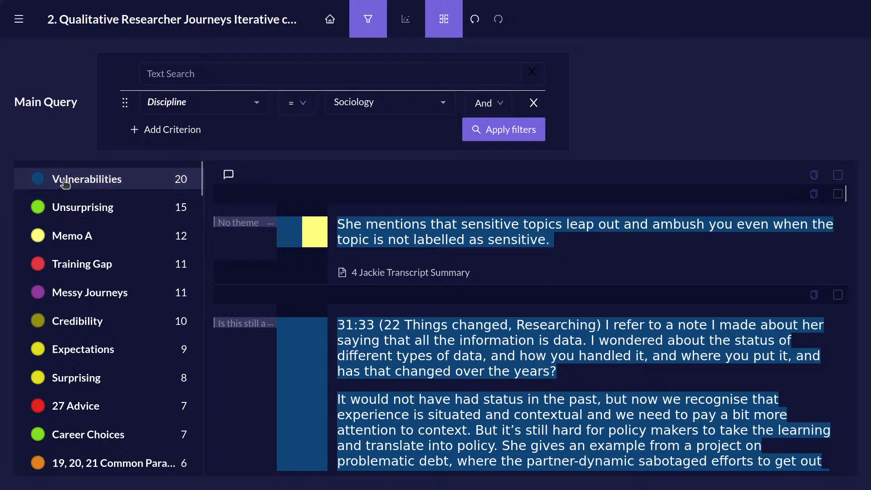
Examine the quirks found in the Sociology sources and read through their Training Gap passages.
{"action": "scroll", "coordinate": [86, 284], "scroll_direction": "down", "scroll_amount": 10}
{"action": "scroll", "coordinate": [86, 284], "scroll_direction": "up", "scroll_amount": 10}
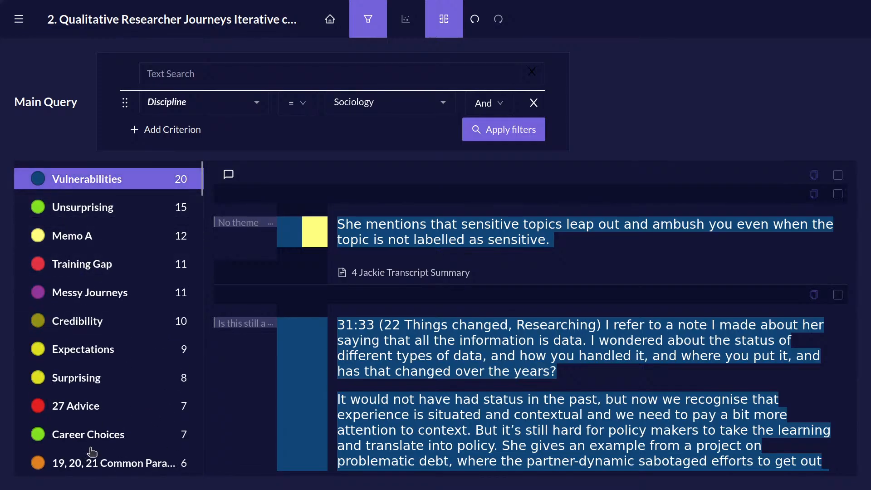
{"action": "left_click", "coordinate": [114, 268]}
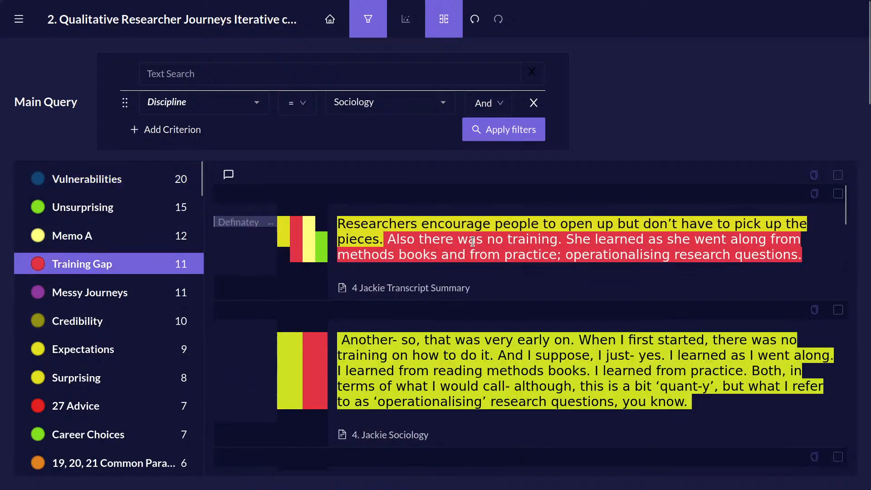
{"action": "scroll", "coordinate": [503, 325], "scroll_direction": "down", "scroll_amount": 6}
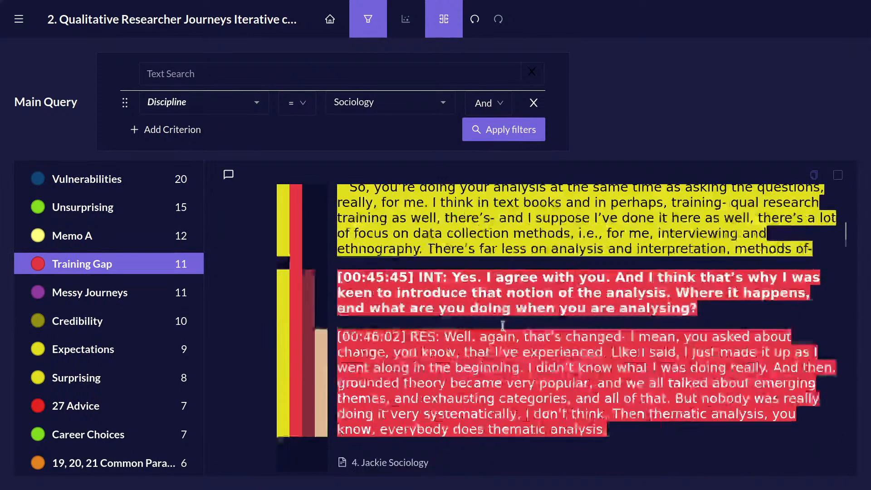
{"action": "scroll", "coordinate": [503, 324], "scroll_direction": "down", "scroll_amount": 8}
{"action": "scroll", "coordinate": [461, 335], "scroll_direction": "up", "scroll_amount": 3}
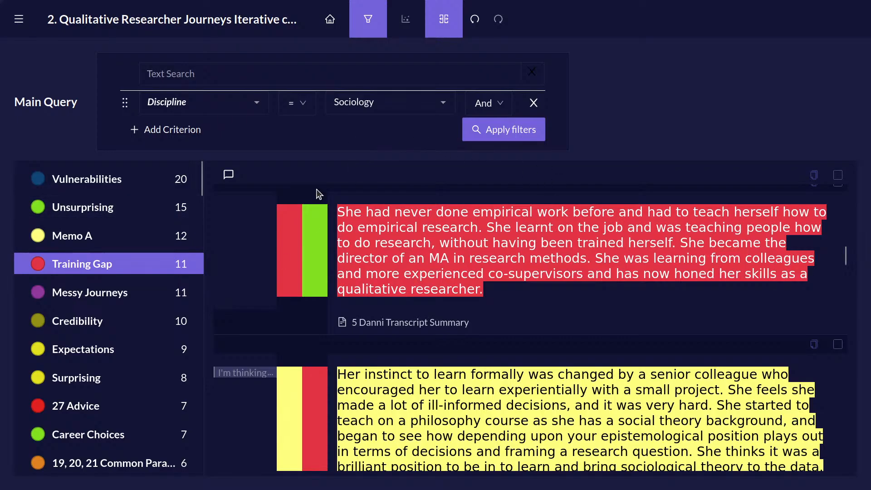
{"action": "scroll", "coordinate": [562, 229], "scroll_direction": "up", "scroll_amount": 5}
{"action": "scroll", "coordinate": [563, 229], "scroll_direction": "up", "scroll_amount": 5}
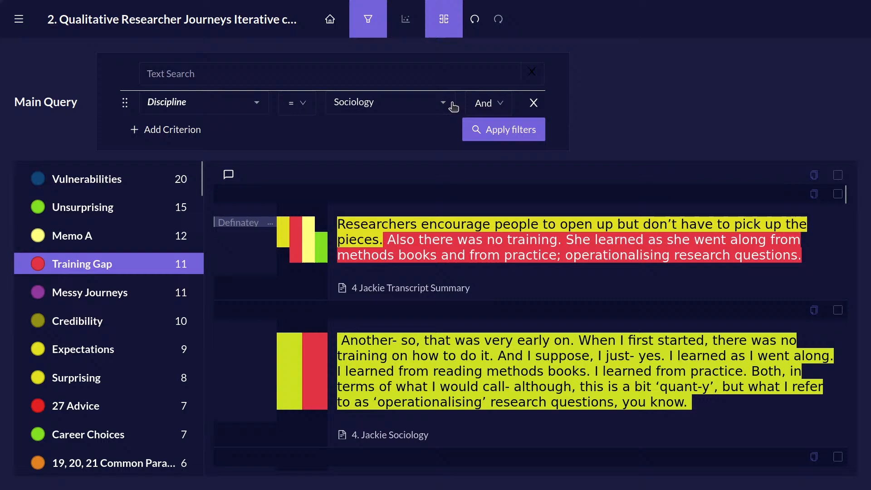
Open a second query beside the main one and reduce the page zoom so both fit on screen.
{"action": "left_click", "coordinate": [445, 28]}
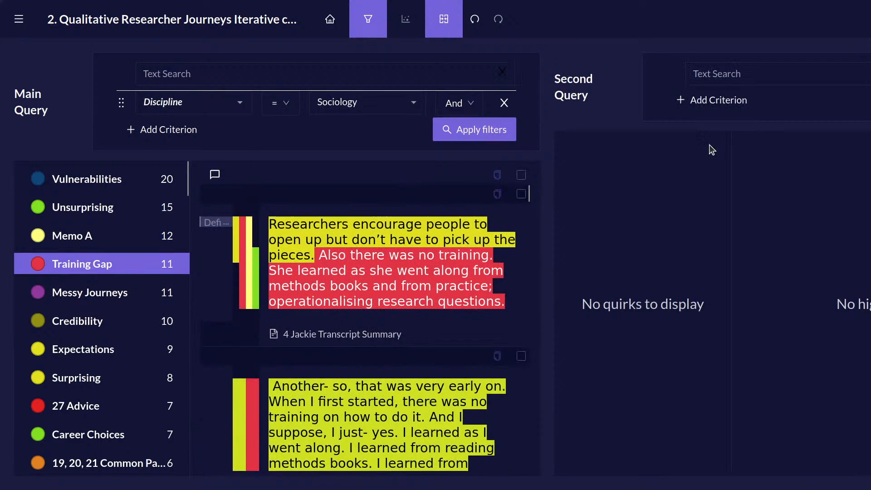
{"action": "key", "text": "ctrl+minus"}
{"action": "key", "text": "ctrl+minus"}
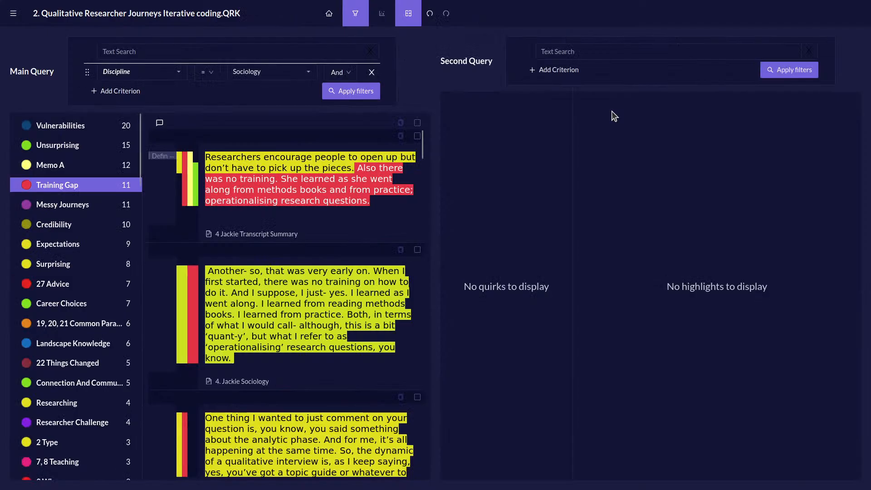
Add a criterion to the second query with Discipline = Health and apply it.
{"action": "left_click", "coordinate": [565, 71]}
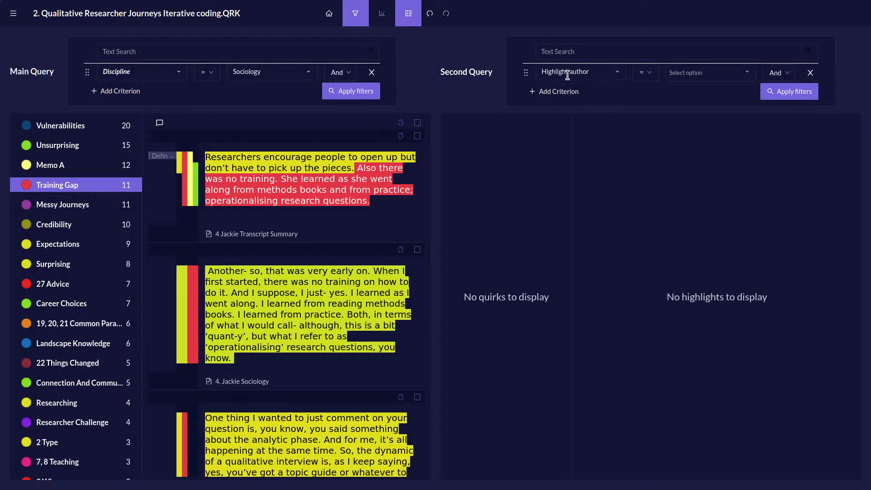
{"action": "left_click", "coordinate": [617, 72]}
{"action": "scroll", "coordinate": [617, 146], "scroll_direction": "down", "scroll_amount": 5}
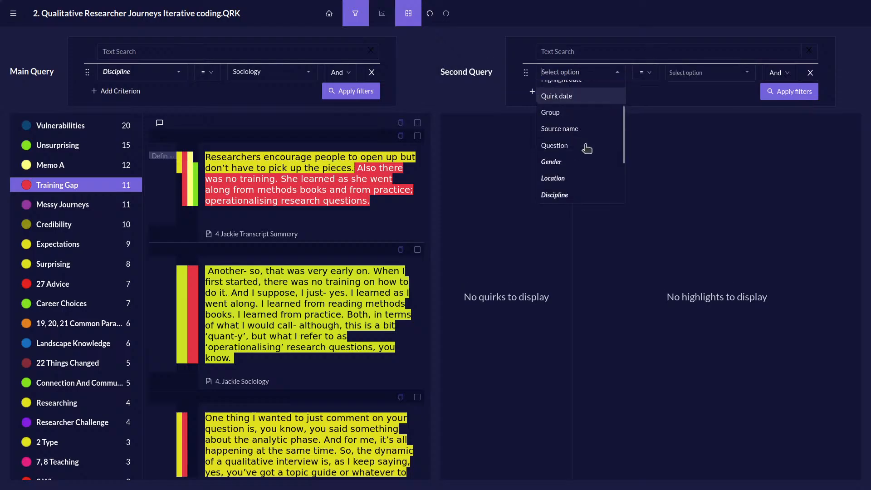
{"action": "left_click", "coordinate": [562, 129]}
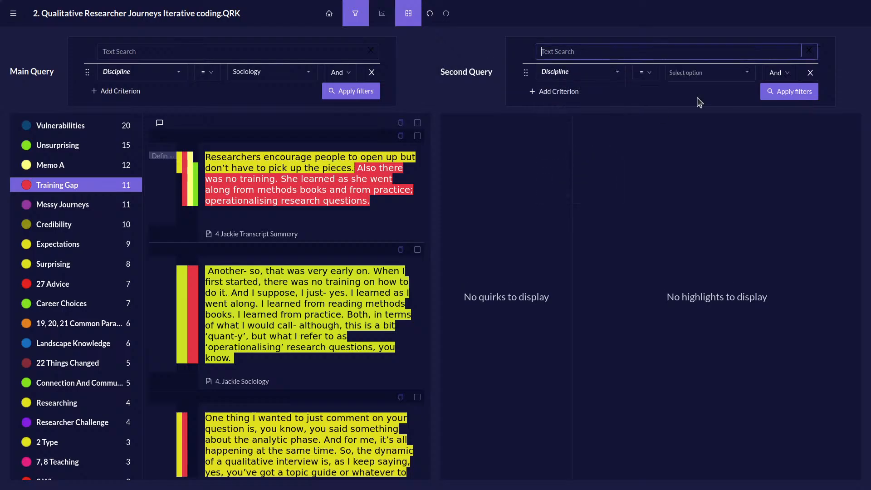
{"action": "left_click", "coordinate": [745, 73]}
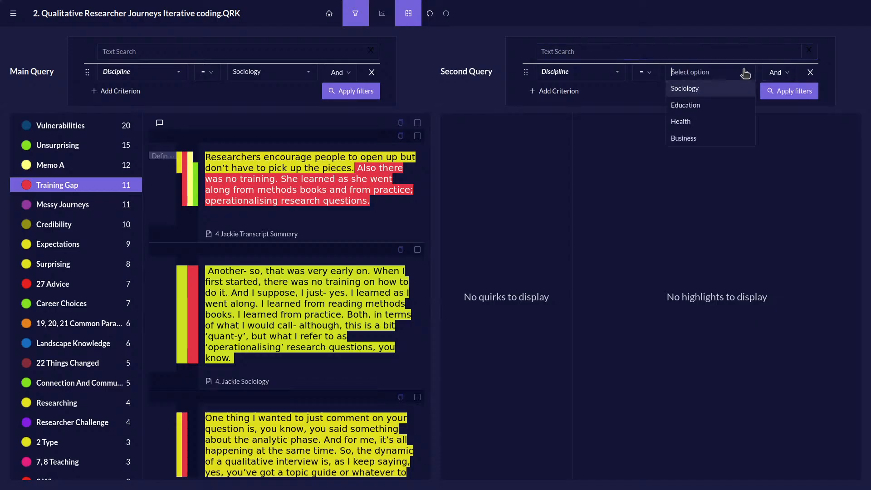
{"action": "left_click", "coordinate": [730, 121]}
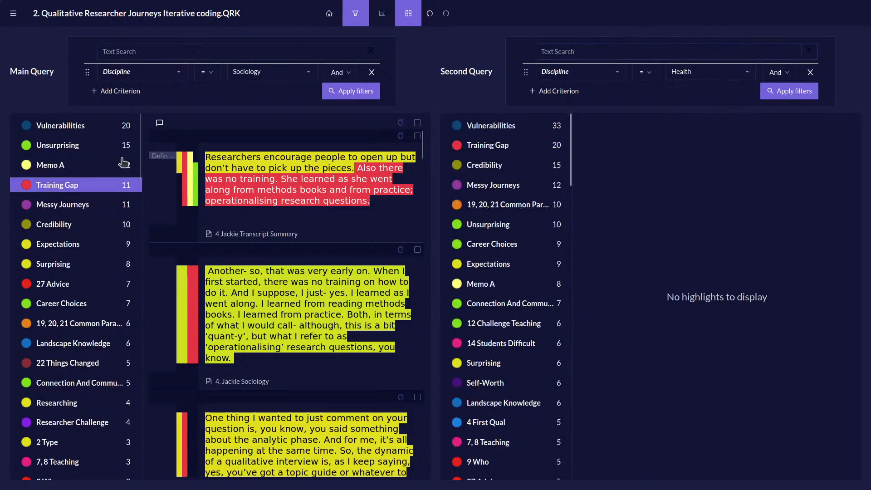
Compare the Vulnerabilities passages and the Training Gap passages between the Sociology and Health queries.
{"action": "left_click", "coordinate": [111, 127]}
{"action": "left_click", "coordinate": [525, 129]}
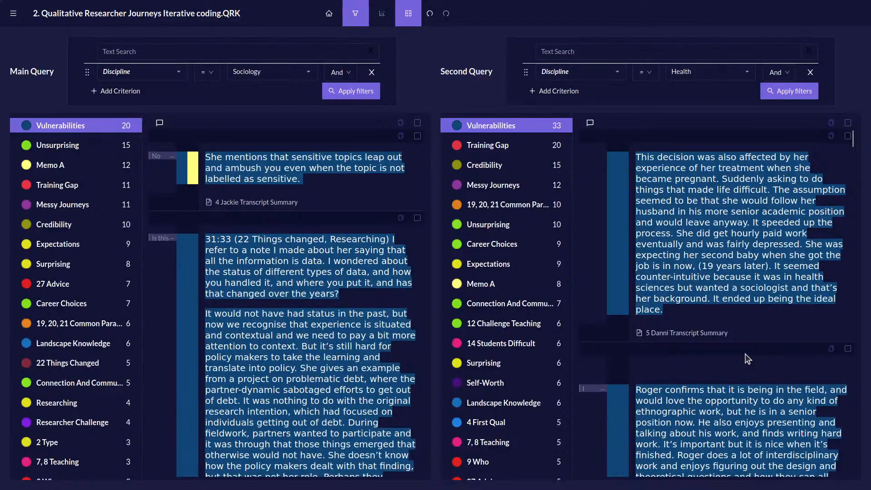
{"action": "left_click", "coordinate": [495, 145]}
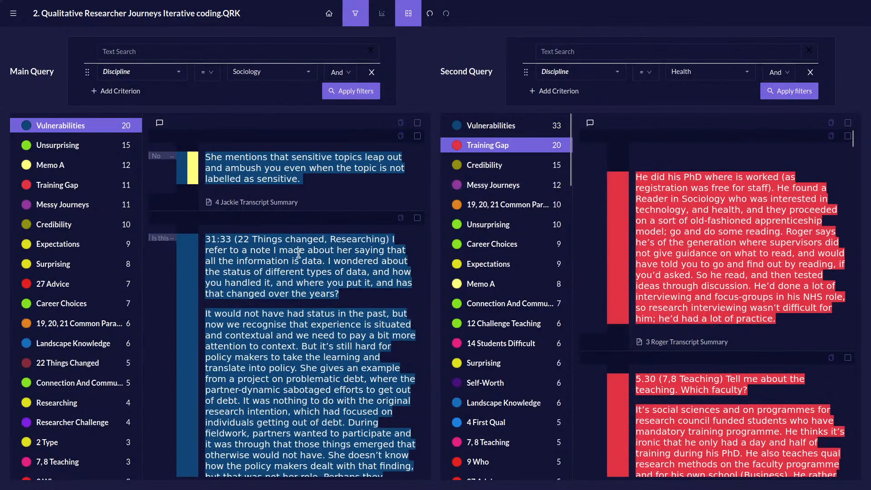
{"action": "left_click", "coordinate": [67, 191]}
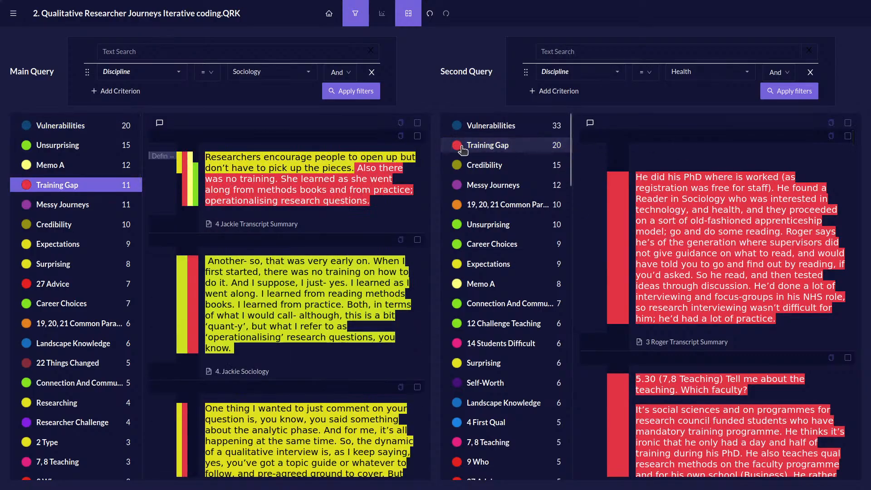
{"action": "left_click", "coordinate": [495, 146]}
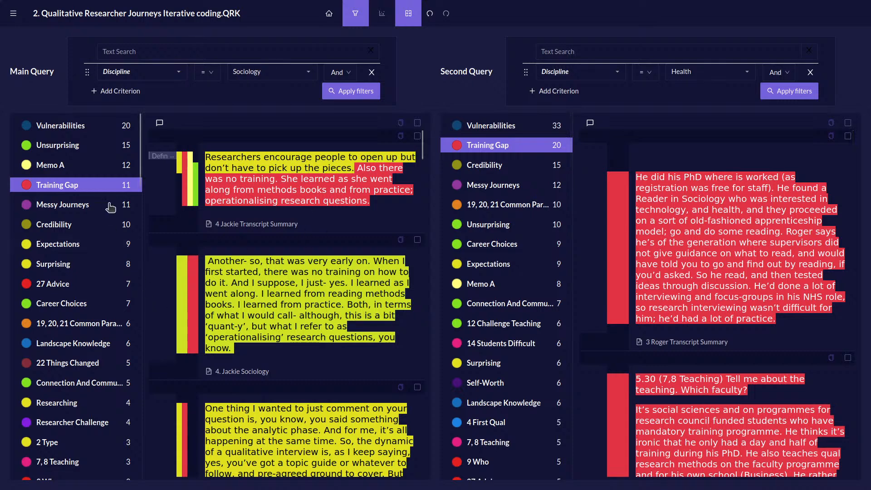
Read through the Training Gap passages in the Sociology query and in the Health query to compare the two disciplines.
{"action": "left_click", "coordinate": [120, 190]}
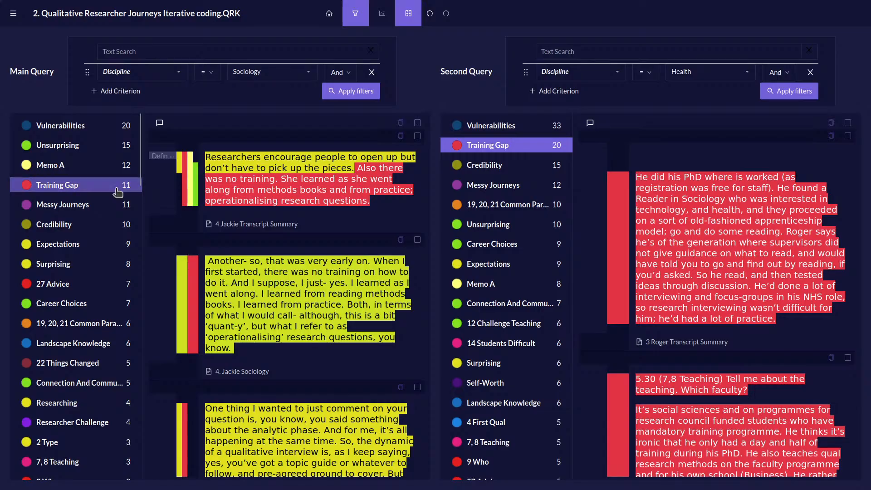
{"action": "scroll", "coordinate": [293, 201], "scroll_direction": "down", "scroll_amount": 12}
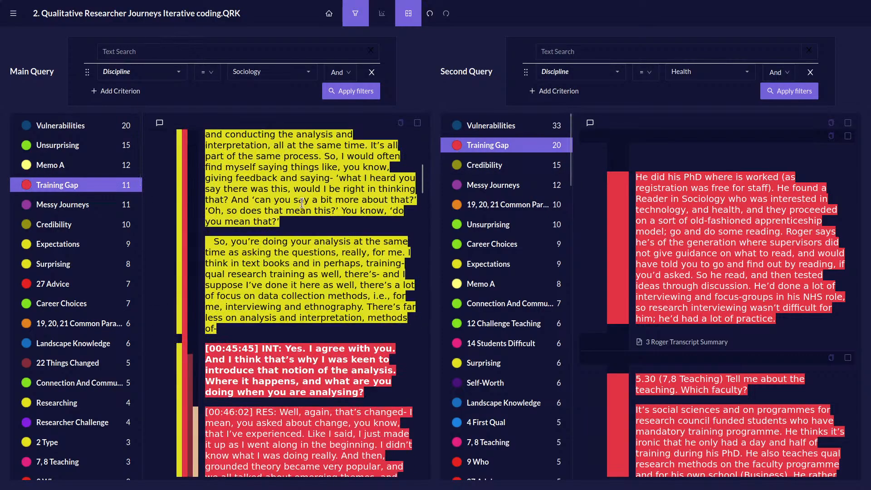
{"action": "scroll", "coordinate": [314, 200], "scroll_direction": "up", "scroll_amount": 12}
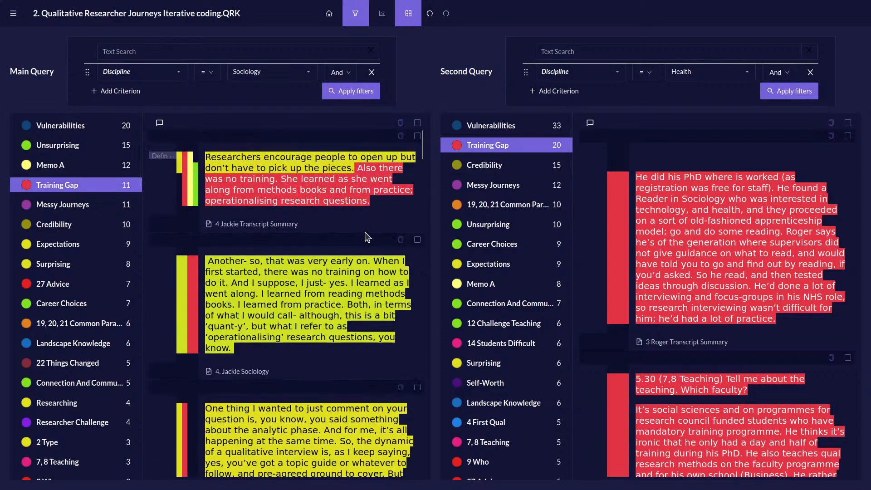
{"action": "scroll", "coordinate": [294, 231], "scroll_direction": "down", "scroll_amount": 10}
{"action": "scroll", "coordinate": [297, 233], "scroll_direction": "up", "scroll_amount": 10}
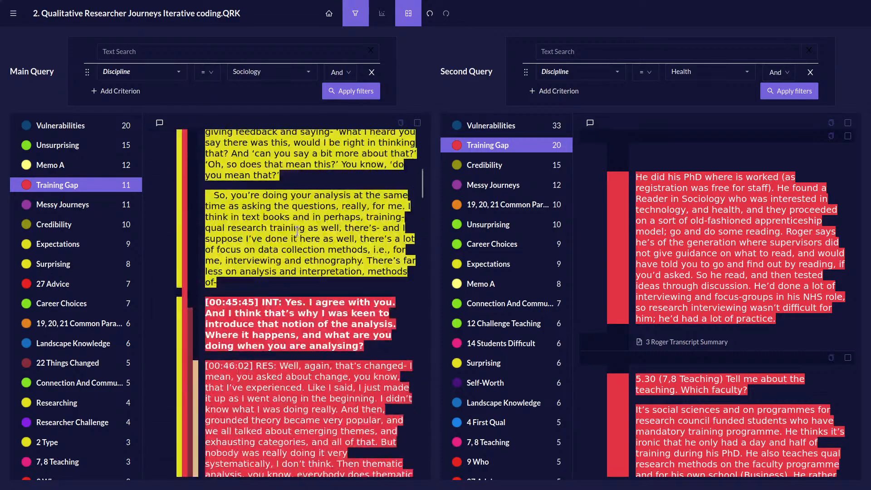
{"action": "scroll", "coordinate": [750, 230], "scroll_direction": "down", "scroll_amount": 10}
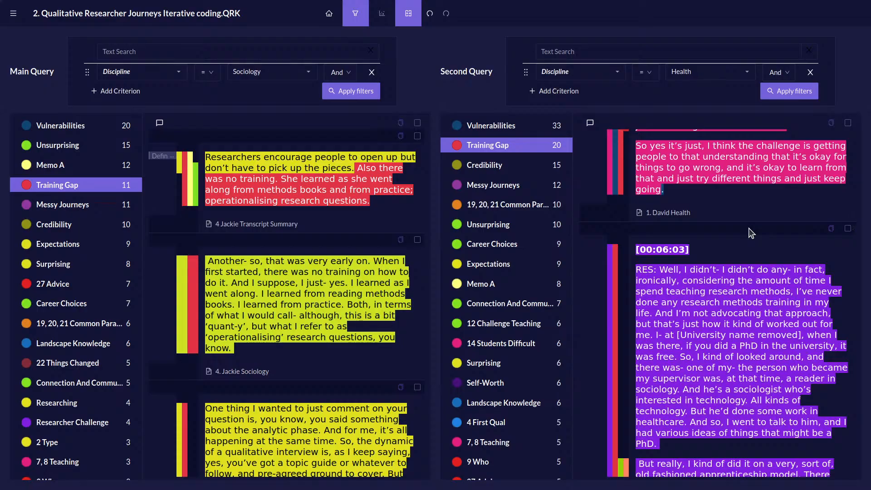
{"action": "scroll", "coordinate": [755, 211], "scroll_direction": "down", "scroll_amount": 10}
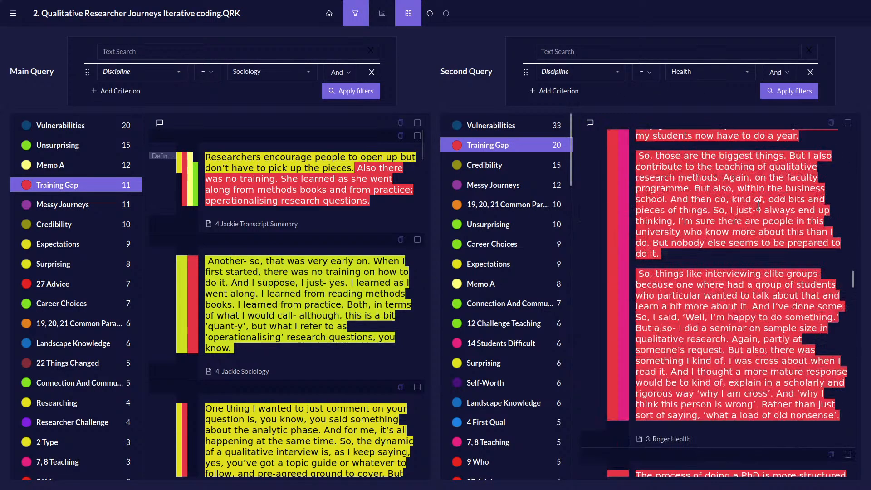
{"action": "scroll", "coordinate": [757, 205], "scroll_direction": "down", "scroll_amount": 5}
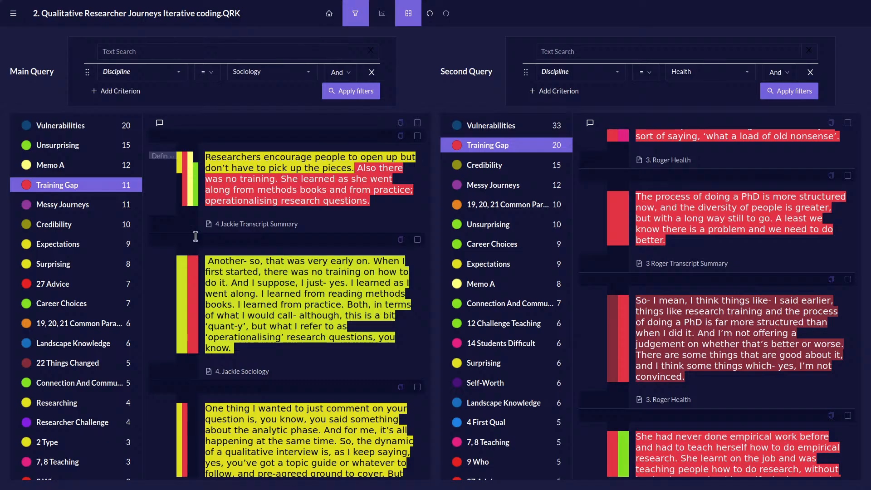
Change the main query's criterion to Location = England.
{"action": "left_click", "coordinate": [145, 73]}
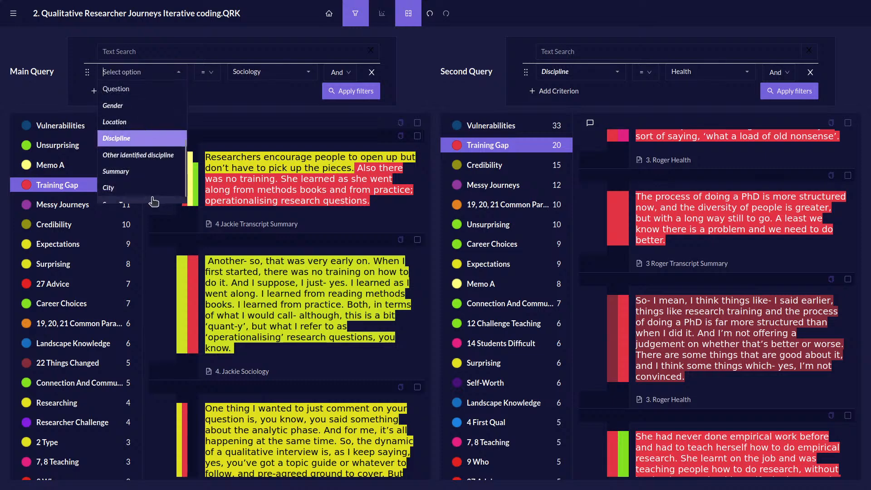
{"action": "left_click", "coordinate": [132, 121]}
{"action": "left_click", "coordinate": [292, 72]}
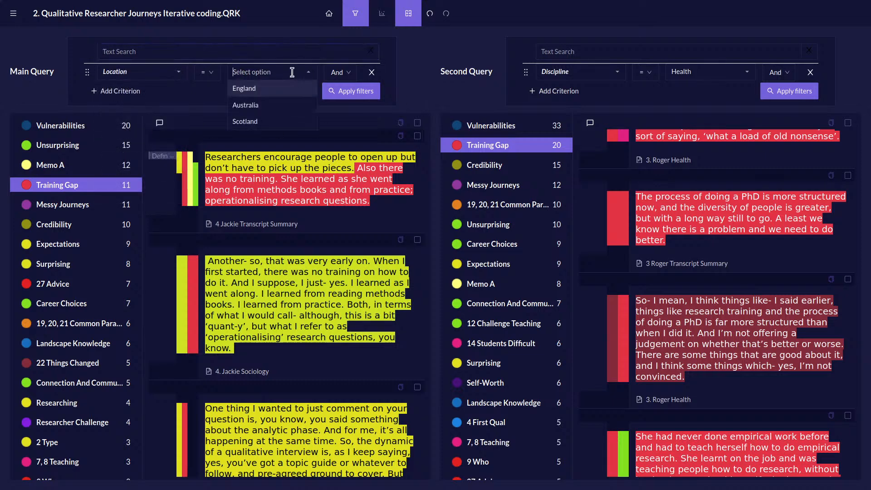
{"action": "left_click", "coordinate": [272, 90]}
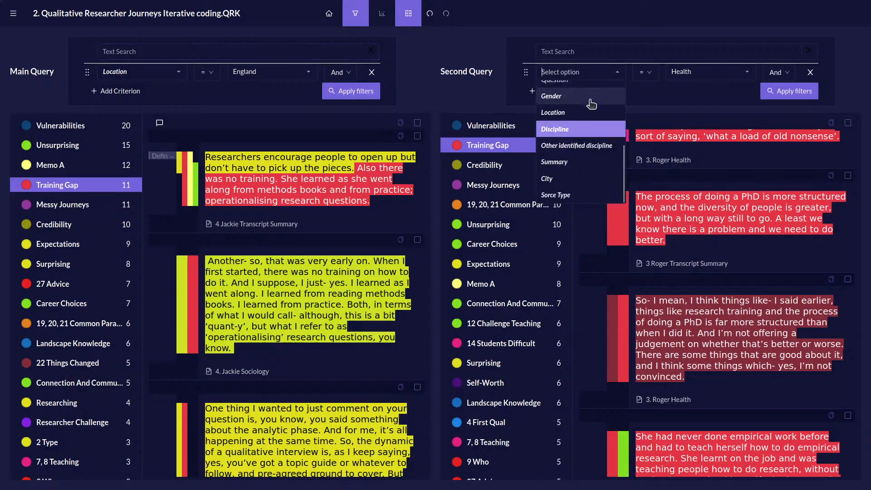
Change the second query's criterion to Location = Scotland and apply the filters in both queries.
{"action": "left_click", "coordinate": [556, 105]}
{"action": "left_click", "coordinate": [750, 78]}
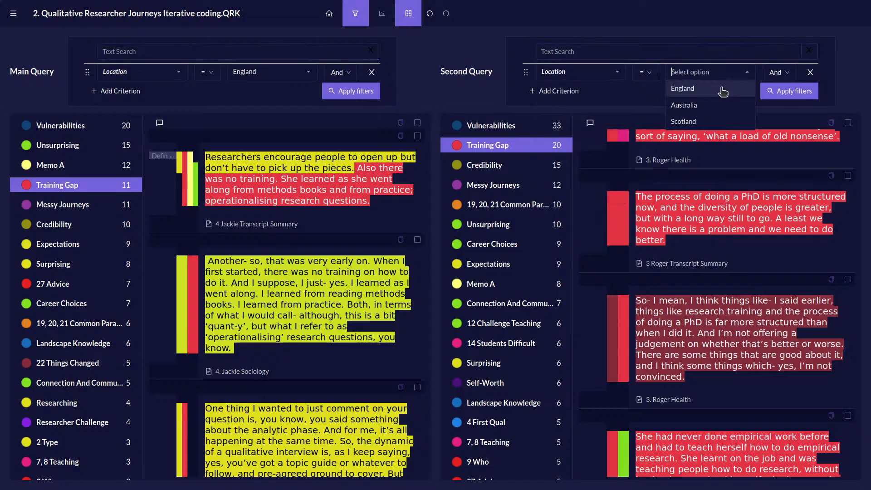
{"action": "left_click", "coordinate": [707, 120]}
{"action": "left_click", "coordinate": [773, 93]}
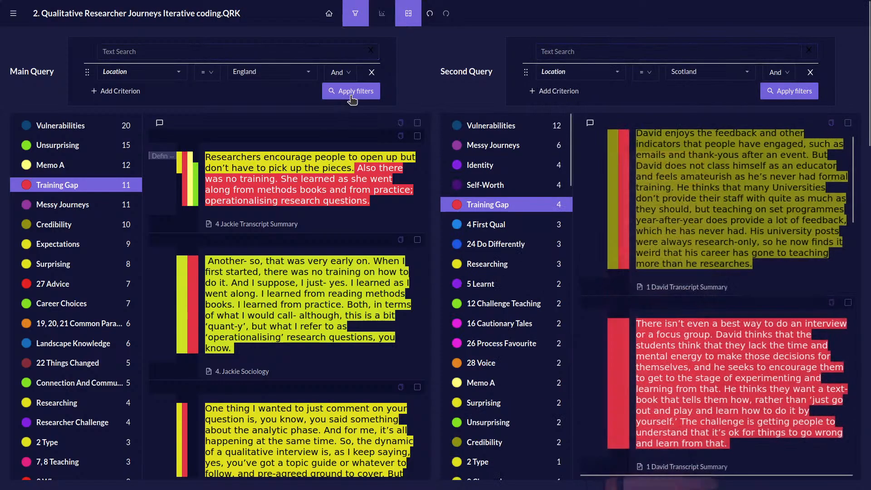
{"action": "left_click", "coordinate": [350, 91]}
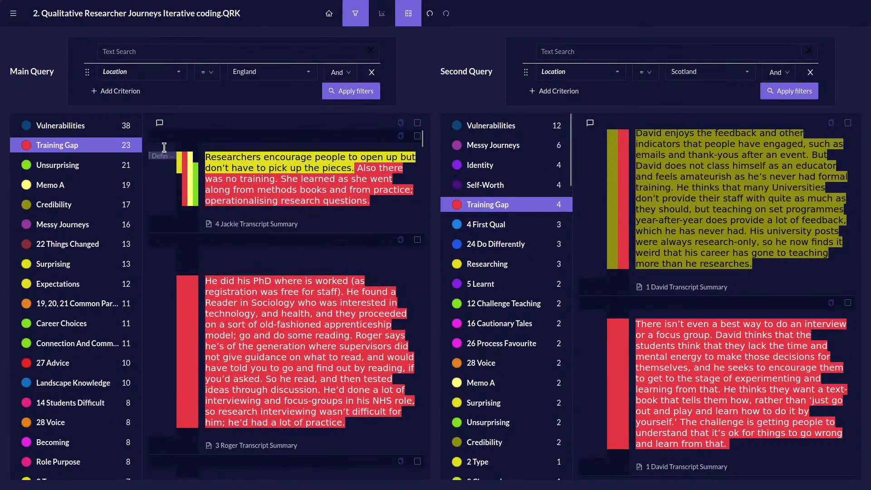
Show the Vulnerabilities passages in both the England and Scotland queries for comparison.
{"action": "left_click", "coordinate": [491, 127]}
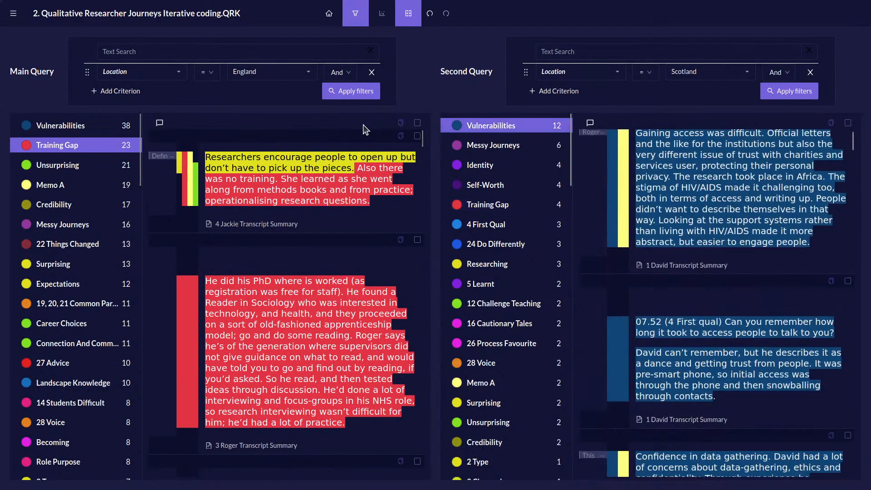
{"action": "left_click", "coordinate": [59, 125]}
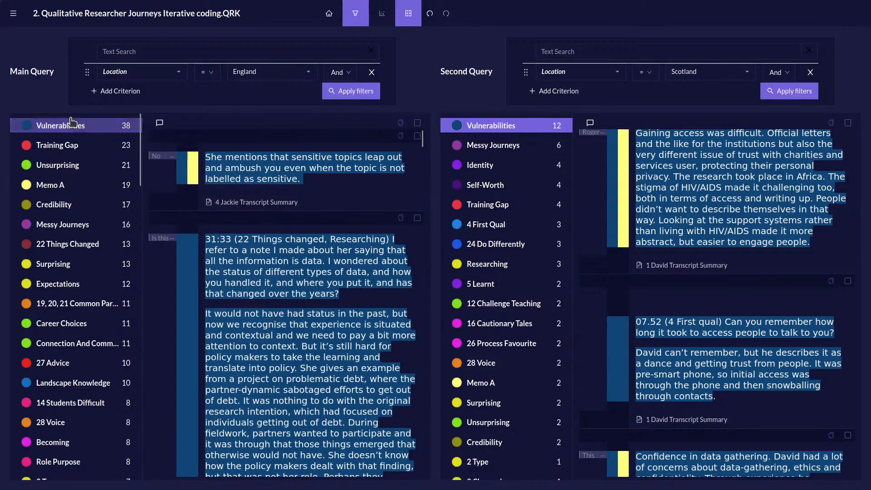
Add a second criterion, Discipline = Sociology, to the main query alongside Location = England and apply it.
{"action": "left_click", "coordinate": [104, 92]}
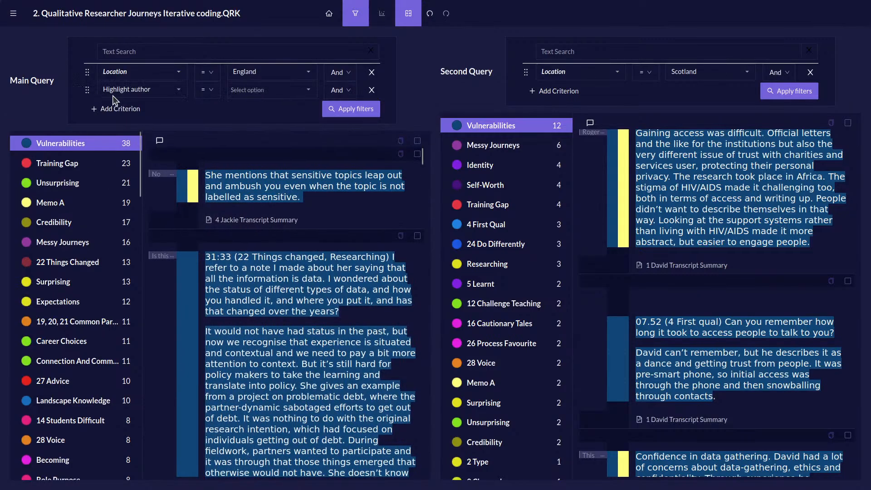
{"action": "left_click", "coordinate": [177, 88]}
{"action": "scroll", "coordinate": [147, 149], "scroll_direction": "down", "scroll_amount": 5}
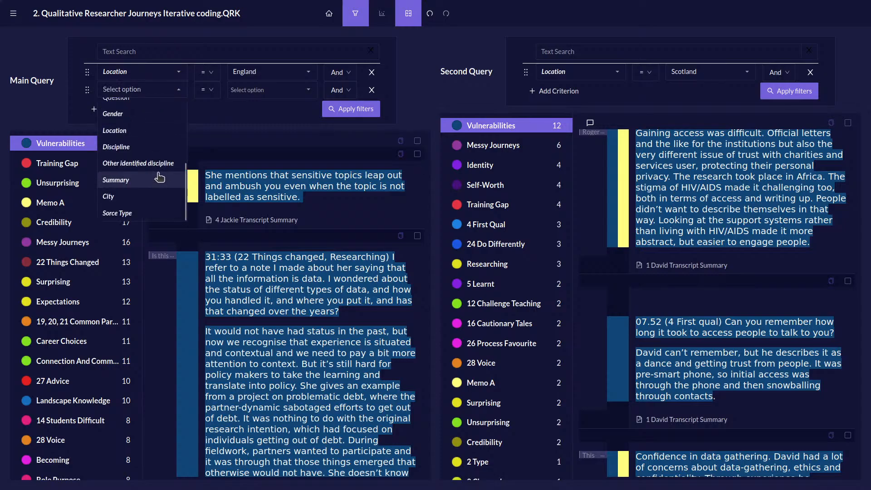
{"action": "left_click", "coordinate": [146, 146]}
{"action": "left_click", "coordinate": [299, 90]}
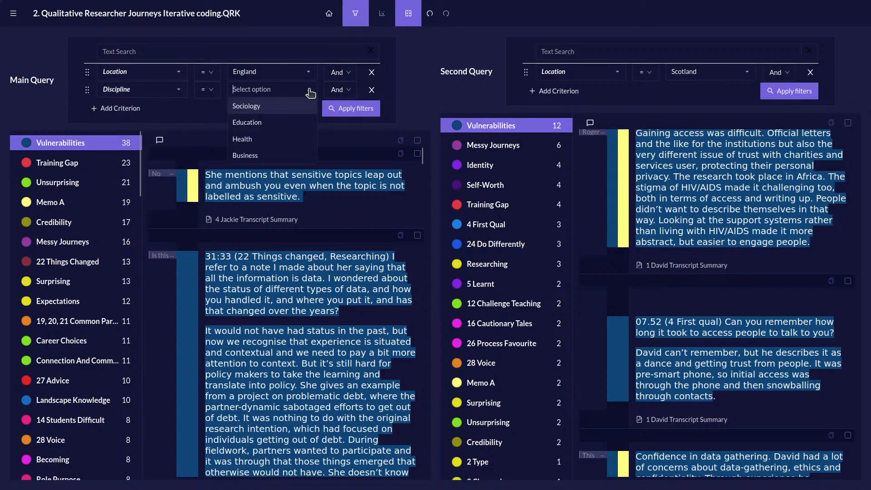
{"action": "left_click", "coordinate": [276, 110]}
{"action": "left_click", "coordinate": [354, 107]}
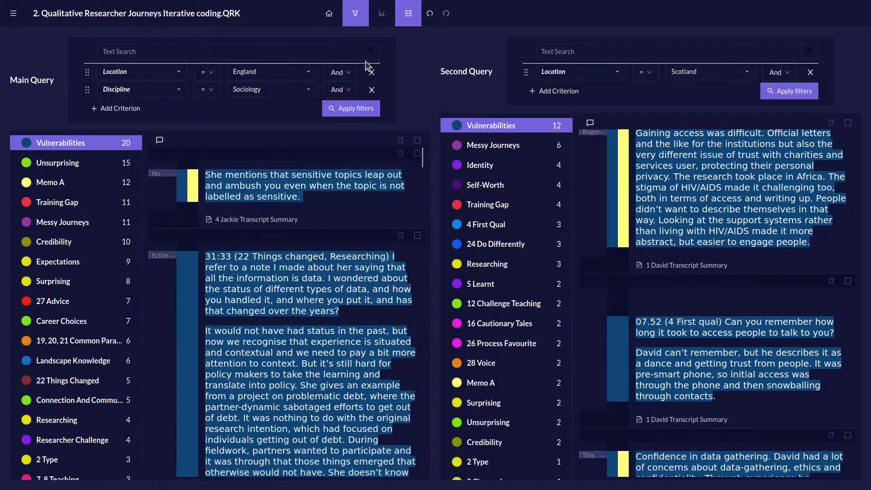
{"action": "scroll", "coordinate": [243, 215], "scroll_direction": "down", "scroll_amount": 13}
{"action": "scroll", "coordinate": [254, 213], "scroll_direction": "up", "scroll_amount": 13}
Return to the quirks canvas, enlarge the quirk map and widen the source text pane.
{"action": "left_click", "coordinate": [329, 14]}
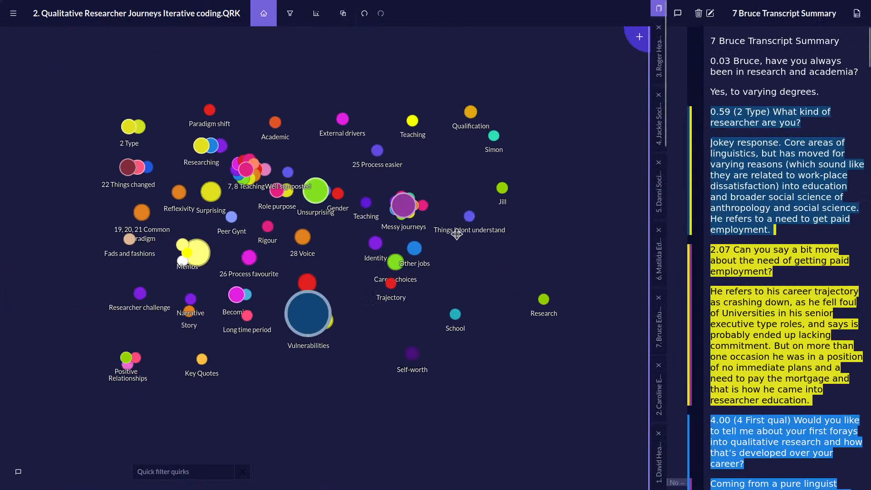
{"action": "scroll", "coordinate": [454, 231], "scroll_direction": "up", "scroll_amount": 3}
{"action": "left_click_drag", "start_coordinate": [264, 182], "coordinate": [317, 243]}
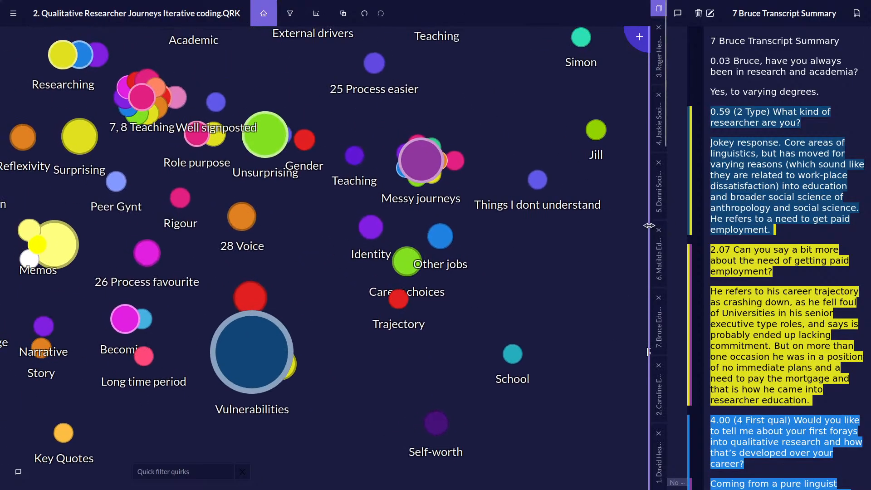
{"action": "left_click_drag", "start_coordinate": [647, 224], "coordinate": [556, 239]}
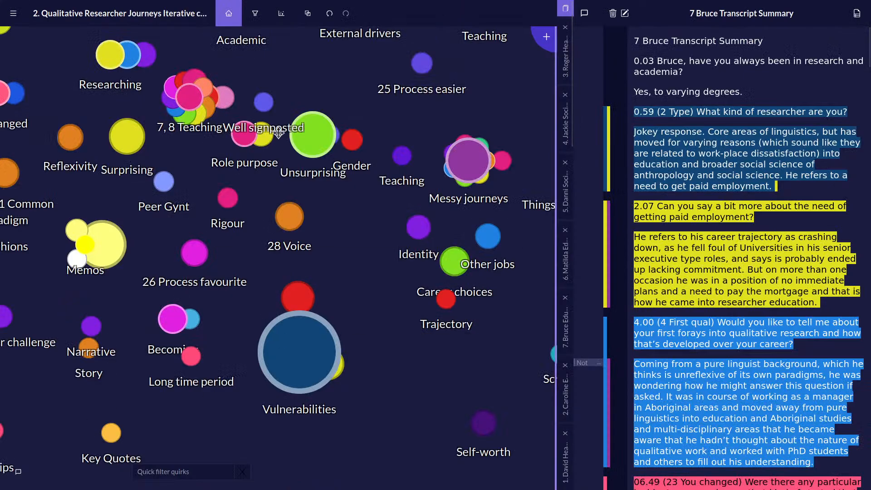
{"action": "left_click", "coordinate": [7, 20]}
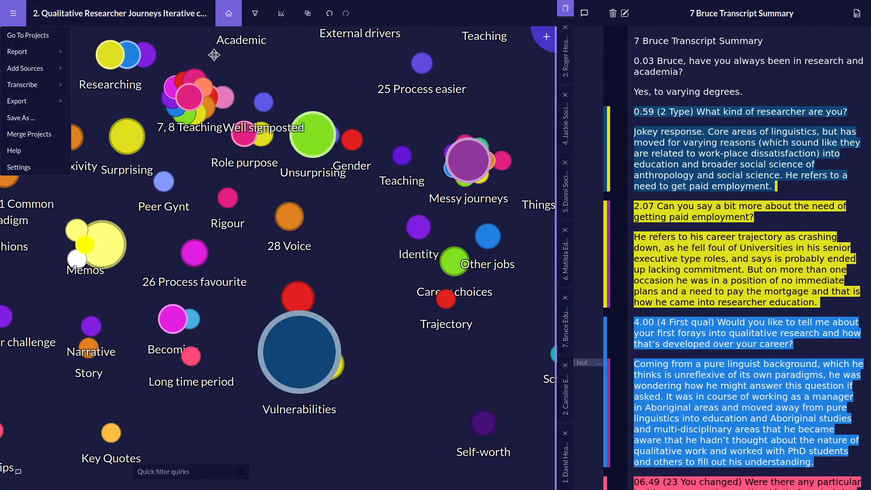
Open the 25 Process easier quirk and read through the passages coded to it.
{"action": "left_click", "coordinate": [430, 65]}
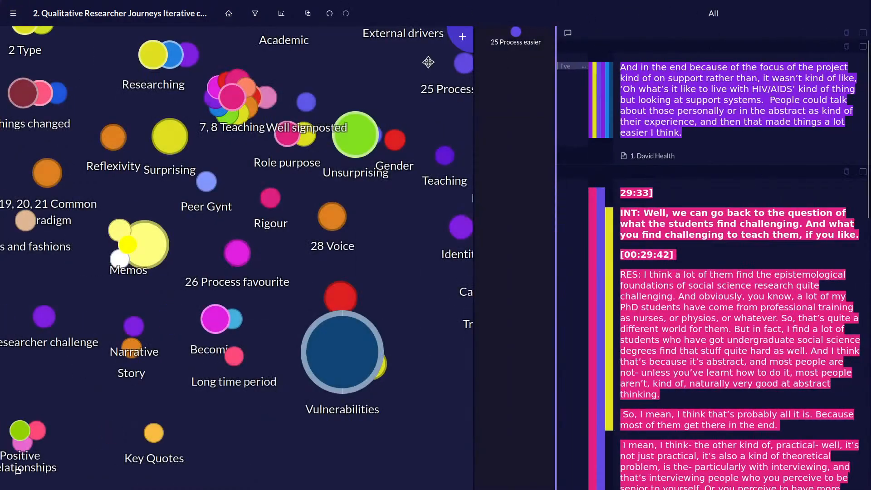
{"action": "scroll", "coordinate": [821, 240], "scroll_direction": "down", "scroll_amount": 5}
{"action": "scroll", "coordinate": [821, 237], "scroll_direction": "up", "scroll_amount": 5}
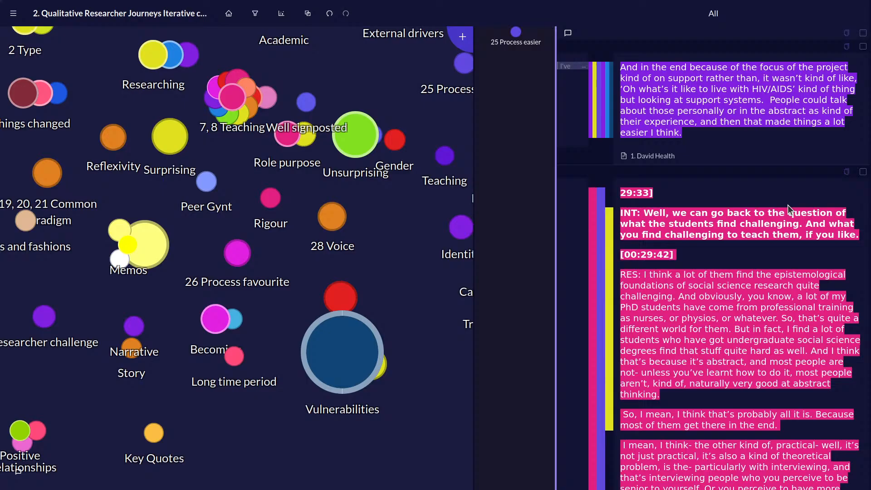
{"action": "mouse_move", "coordinate": [867, 75]}
{"action": "left_mouse_down"}
{"action": "mouse_move", "coordinate": [866, 266]}
{"action": "mouse_move", "coordinate": [861, 72]}
{"action": "left_mouse_up"}
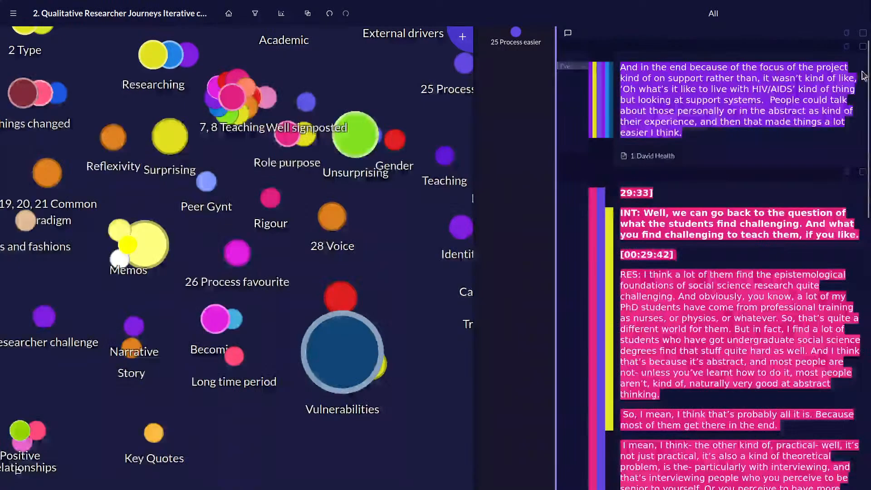
{"action": "scroll", "coordinate": [792, 105], "scroll_direction": "down", "scroll_amount": 10}
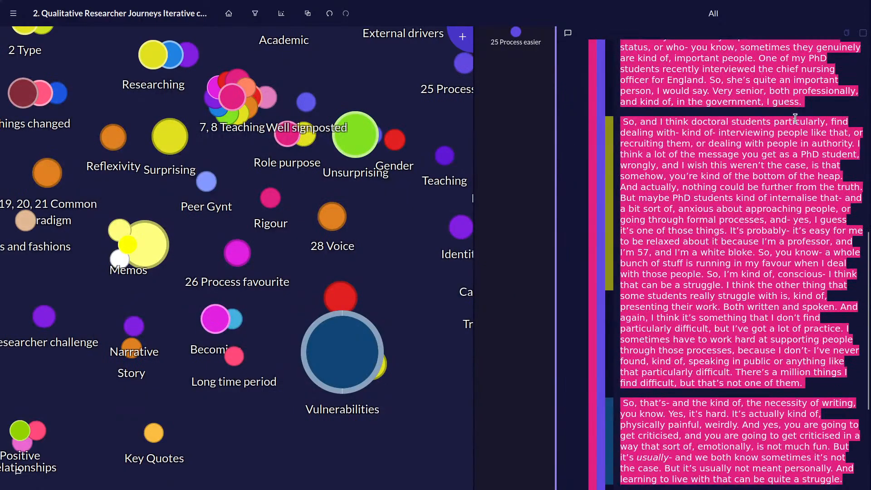
{"action": "scroll", "coordinate": [795, 118], "scroll_direction": "up", "scroll_amount": 10}
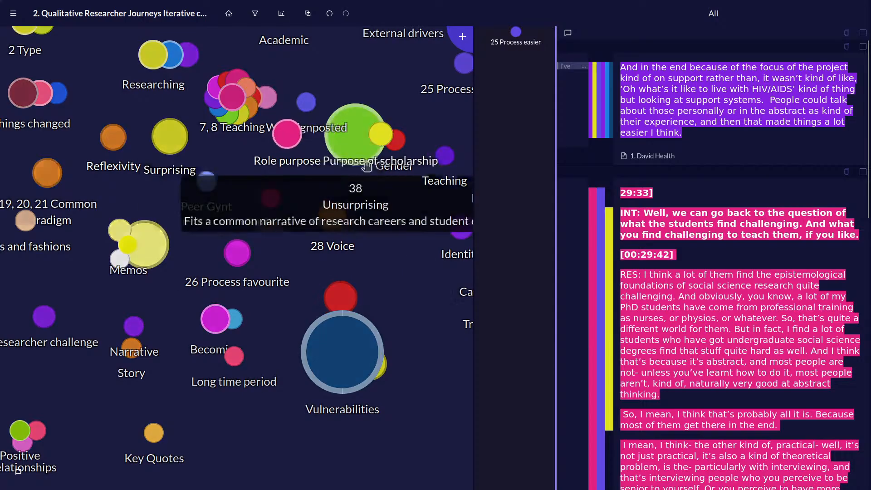
Open the Unsurprising quirk and limit the passages to that quirk without its Unexpected subquirk.
{"action": "left_click", "coordinate": [358, 132]}
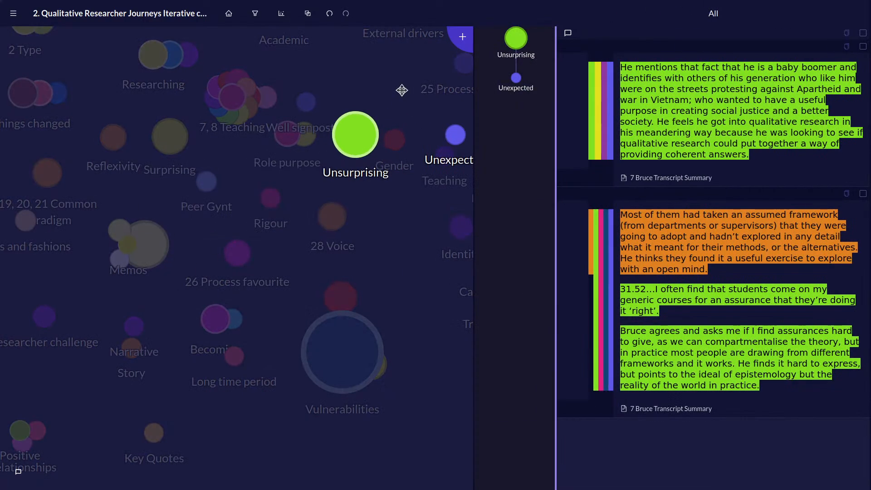
{"action": "left_click", "coordinate": [520, 36]}
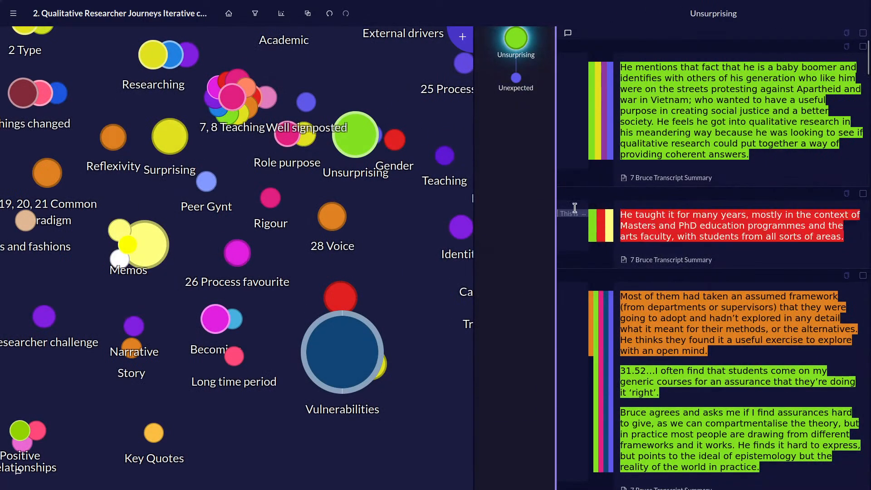
{"action": "scroll", "coordinate": [734, 141], "scroll_direction": "down", "scroll_amount": 5}
{"action": "scroll", "coordinate": [734, 140], "scroll_direction": "up", "scroll_amount": 5}
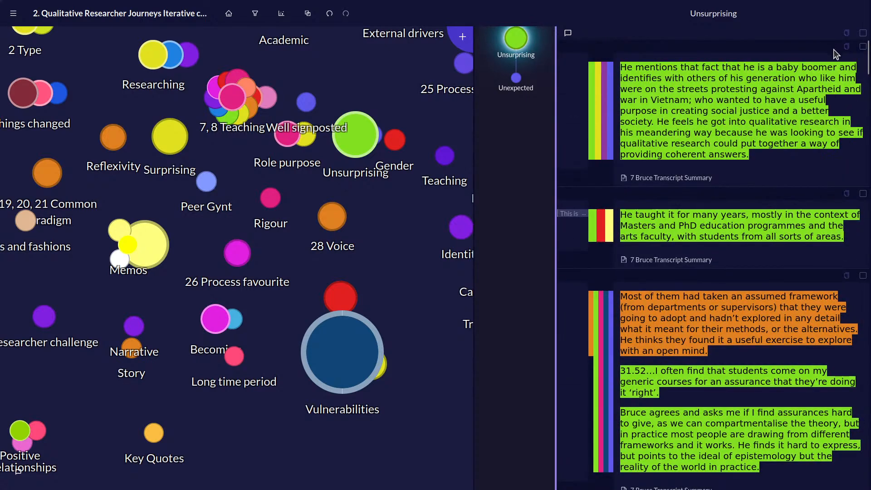
Select the first Unsurprising passage and the one that answers the 16 Cautionary tales question.
{"action": "left_click", "coordinate": [862, 46]}
{"action": "scroll", "coordinate": [864, 277], "scroll_direction": "down", "scroll_amount": 5}
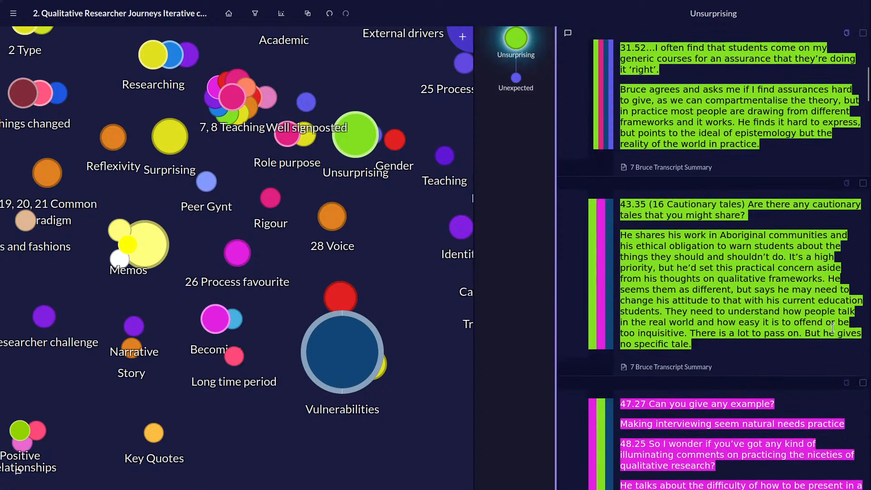
{"action": "left_click", "coordinate": [862, 183]}
Switch to LibreOffice Writer by searching the desktop for "writer" and opening a blank document.
{"action": "key", "text": "super"}
{"action": "type", "text": "writer"}
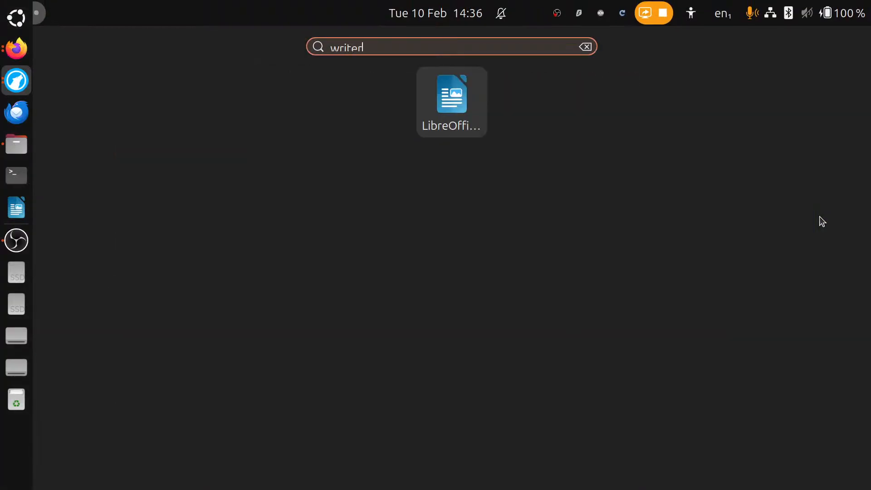
{"action": "key", "text": "Return"}
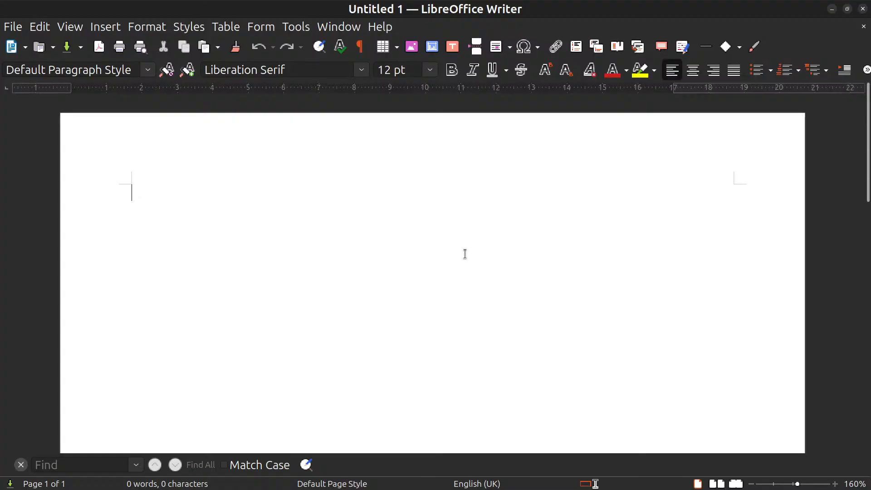
Paste the copied 16 Cautionary tales quote into the blank document and select its source reference line.
{"action": "type", "text": "43.35 (16 Cautionary tales) Are there any cautionary tales that you might share?  He shares his work in Aboriginal communities and his ethical obligation to warn students about the things they should and shouldn’t do. It’s a high priority, but he’d set this practical concern aside from his thoughts on qualitative frameworks. He seems them as different, but says he may need to change his attitude to that with his current education students. They need to understand how people talk in the real world and how easy it is to offend or be too inquisitive. There is a lot to pass on. But he gives no specific tale.  --7 Bruce Transcript Summary--"}
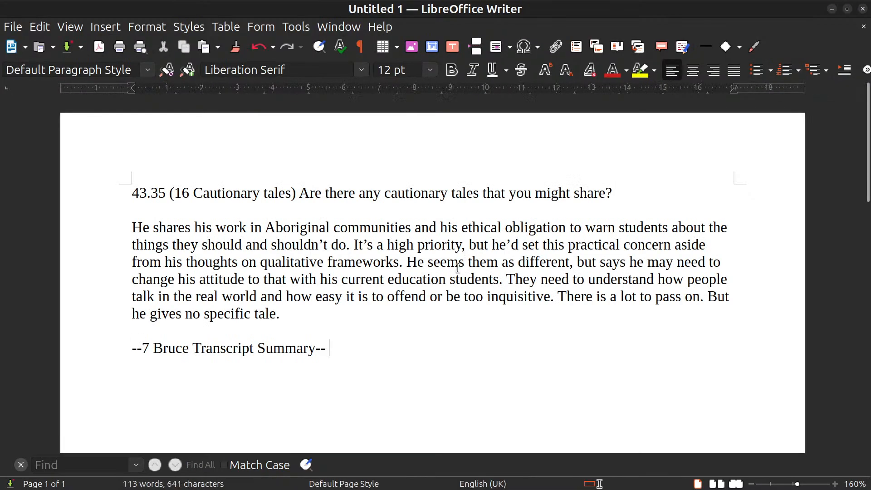
{"action": "scroll", "coordinate": [473, 283], "scroll_direction": "down", "scroll_amount": 3}
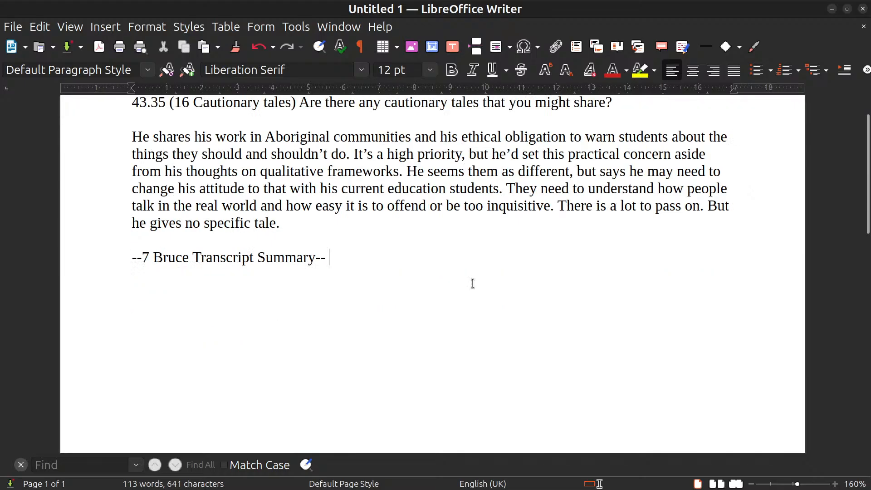
{"action": "scroll", "coordinate": [473, 284], "scroll_direction": "up", "scroll_amount": 3}
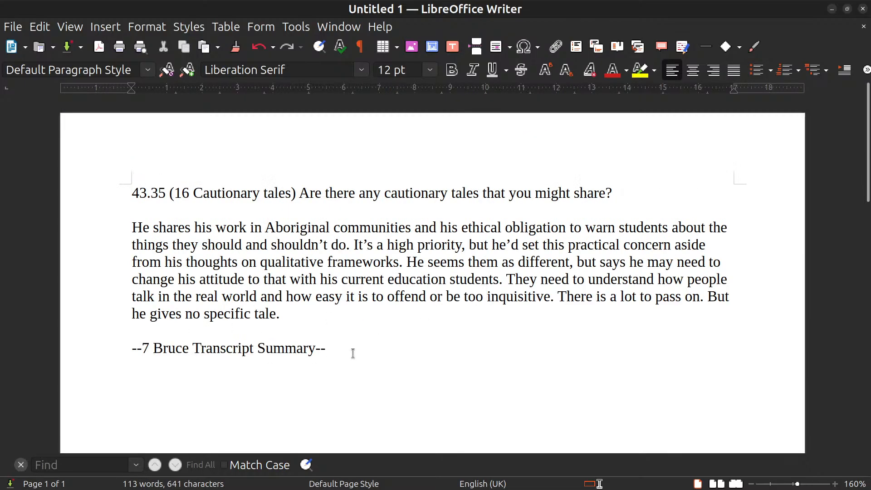
{"action": "left_click_drag", "start_coordinate": [350, 352], "coordinate": [363, 335]}
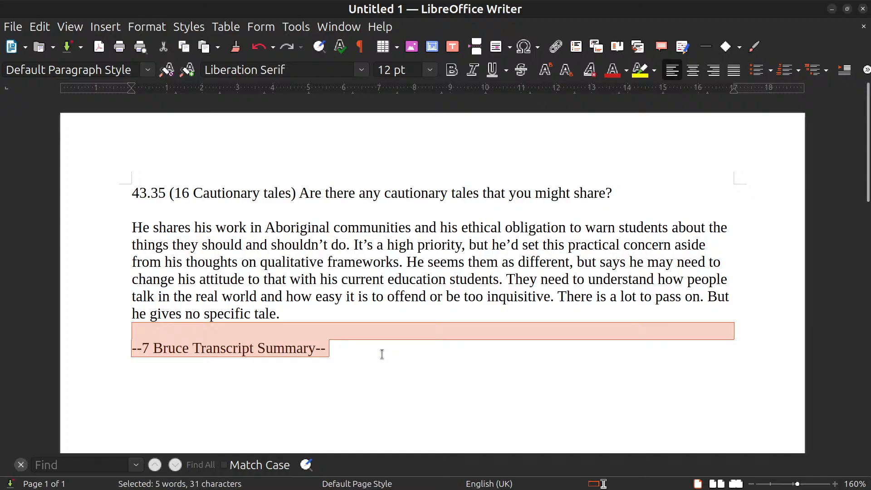
Switch back to Quirkos and start exporting the project as an XLSX spreadsheet.
{"action": "key", "text": "super"}
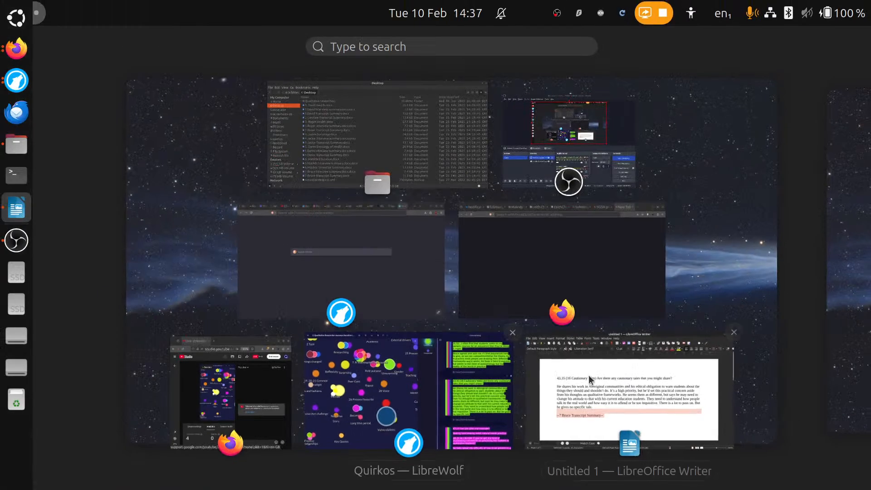
{"action": "left_click", "coordinate": [393, 403]}
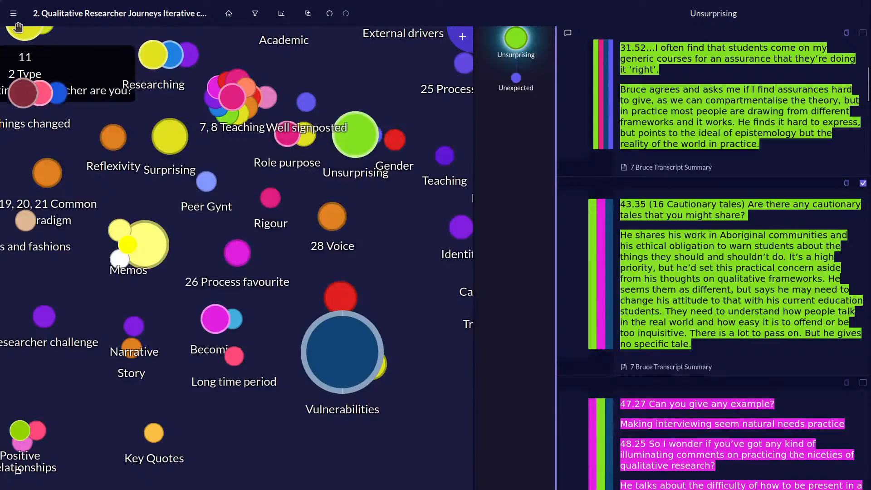
{"action": "key", "text": "ctrl+minus"}
{"action": "key", "text": "ctrl+minus"}
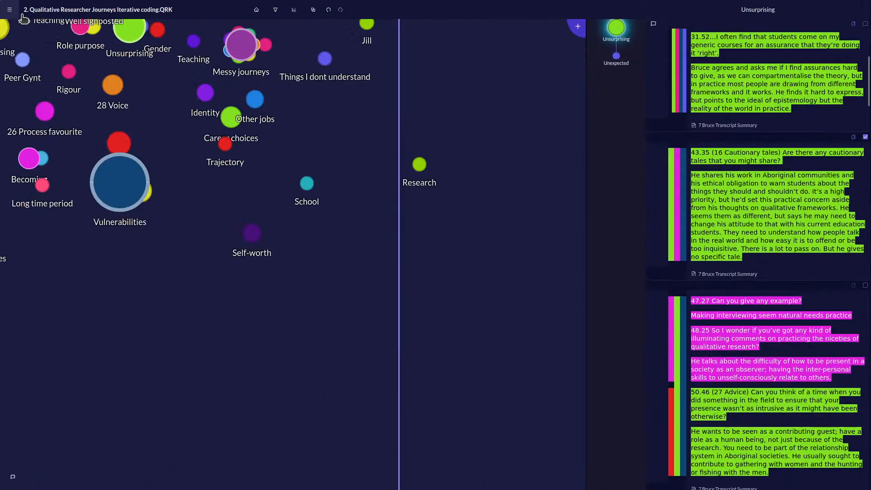
{"action": "key", "text": "ctrl+plus"}
{"action": "key", "text": "ctrl+plus"}
{"action": "left_click", "coordinate": [18, 18]}
{"action": "mouse_move", "coordinate": [65, 142]}
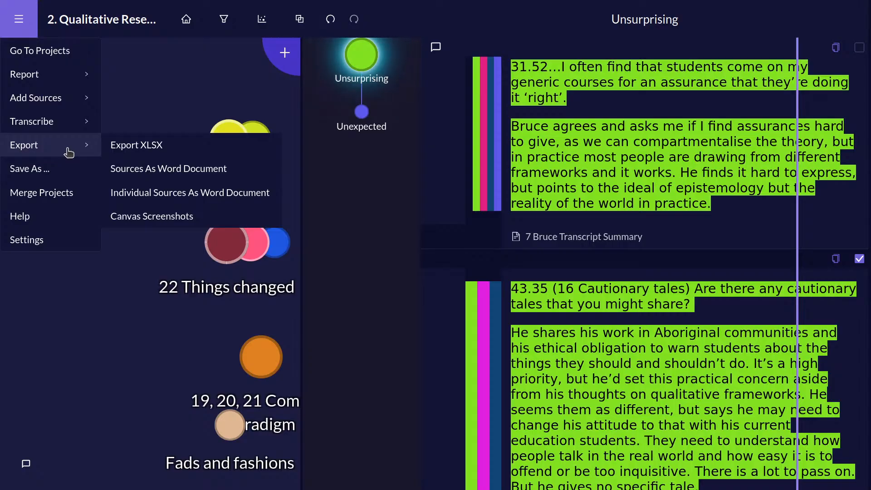
{"action": "left_click", "coordinate": [120, 149]}
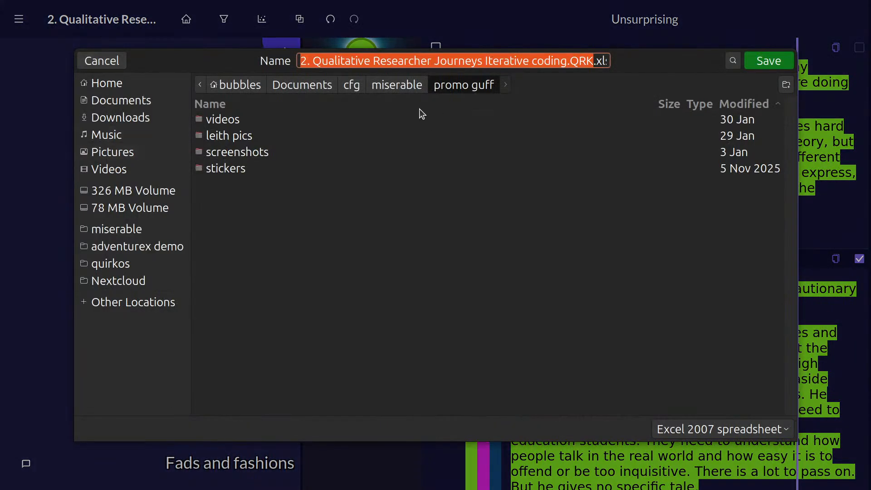
Save the Excel export in the Desktop folder under its suggested name, and widen the quirks canvas beside the Unsurprising passages.
{"action": "left_click", "coordinate": [121, 118]}
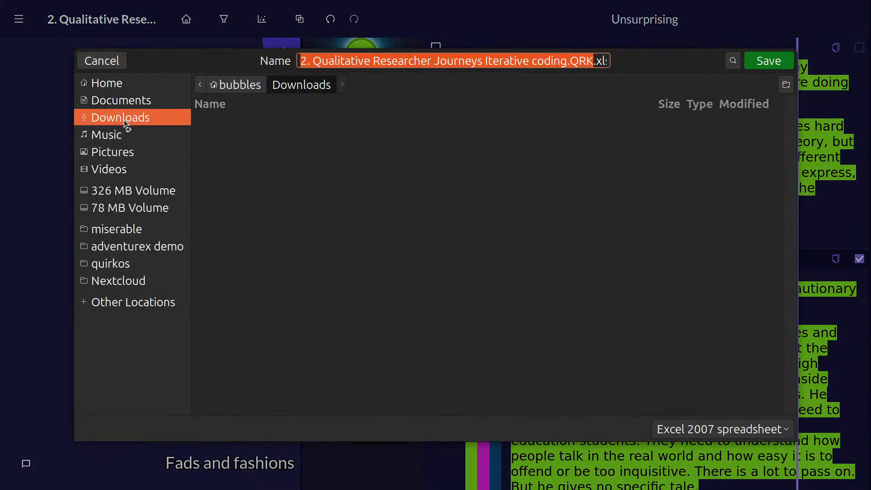
{"action": "left_click", "coordinate": [118, 84]}
{"action": "left_click", "coordinate": [285, 191]}
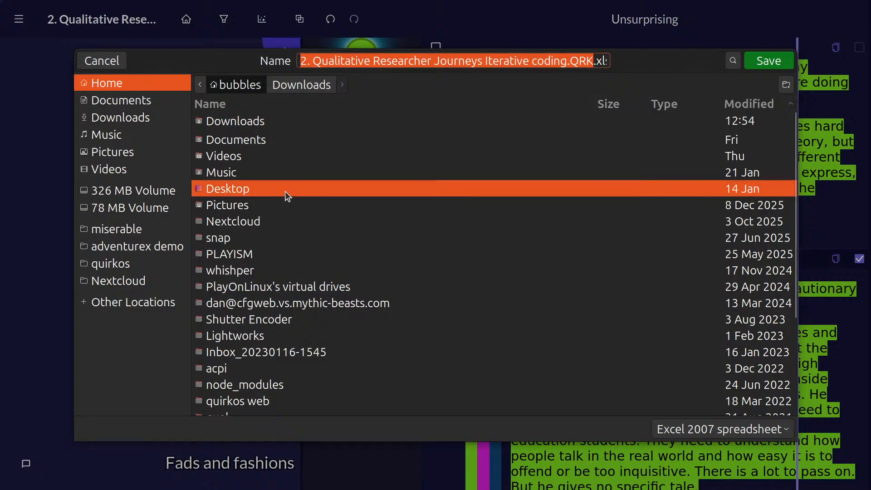
{"action": "double_click", "coordinate": [286, 190]}
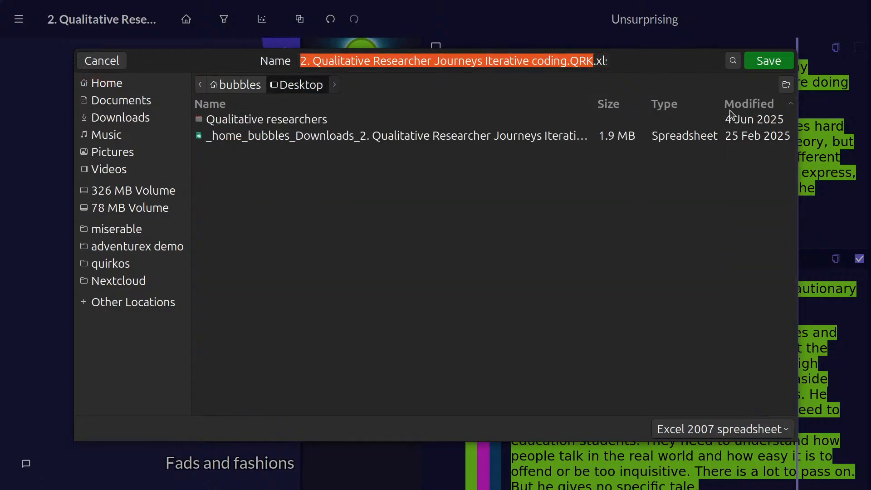
{"action": "left_click", "coordinate": [761, 62]}
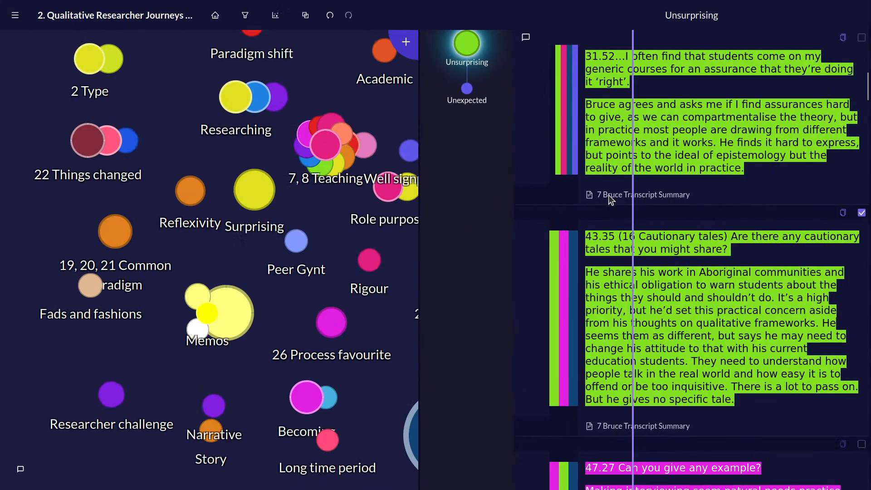
{"action": "left_click_drag", "start_coordinate": [632, 198], "coordinate": [584, 224]}
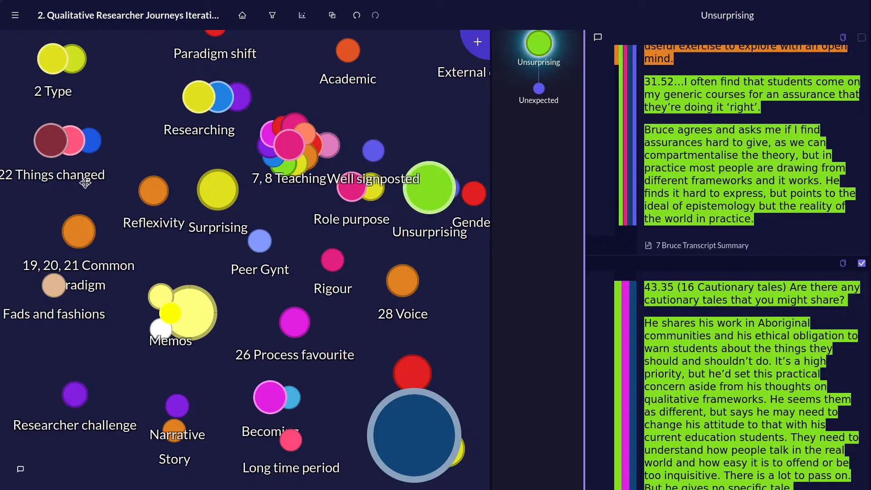
Switch to the Desktop folder window, open "2. Qualitative Researcher Journeys Iterative coding.QRK.xlsx" in LibreOffice Calc, and maximise the spreadsheet.
{"action": "key", "text": "super"}
{"action": "left_click", "coordinate": [427, 161]}
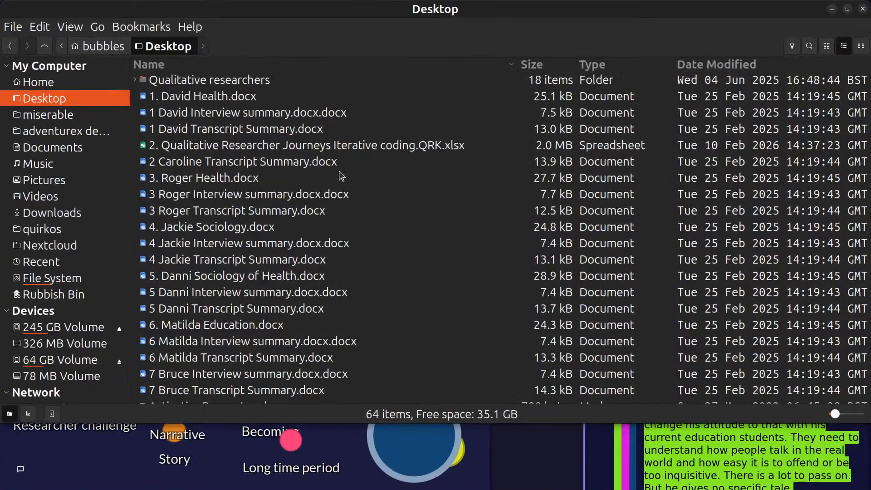
{"action": "scroll", "coordinate": [260, 155], "scroll_direction": "down", "scroll_amount": 4}
{"action": "scroll", "coordinate": [259, 154], "scroll_direction": "up", "scroll_amount": 4}
{"action": "double_click", "coordinate": [262, 145]}
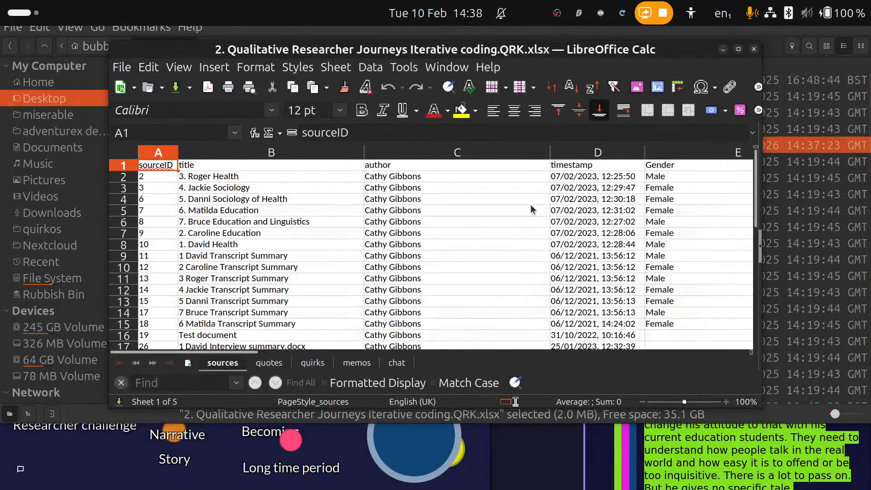
{"action": "double_click", "coordinate": [594, 47]}
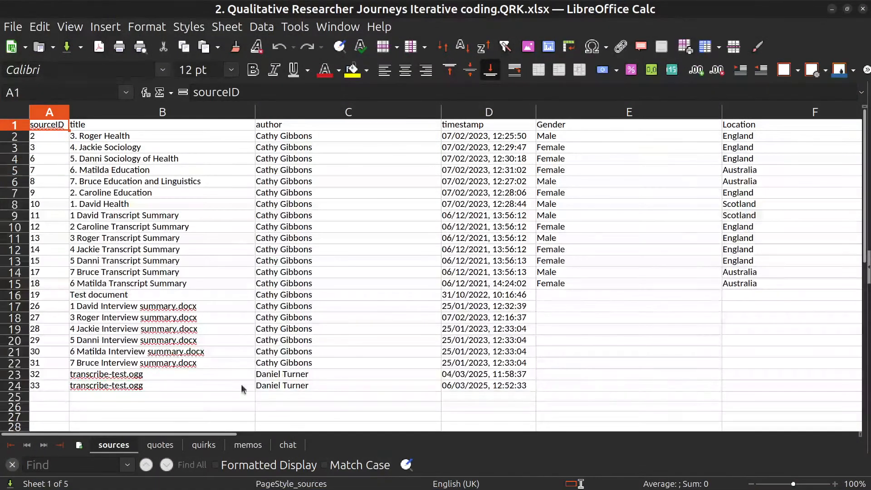
Look over the quotes sheet, then examine the quirk titles and descriptions on the quirks sheet.
{"action": "left_click", "coordinate": [157, 445]}
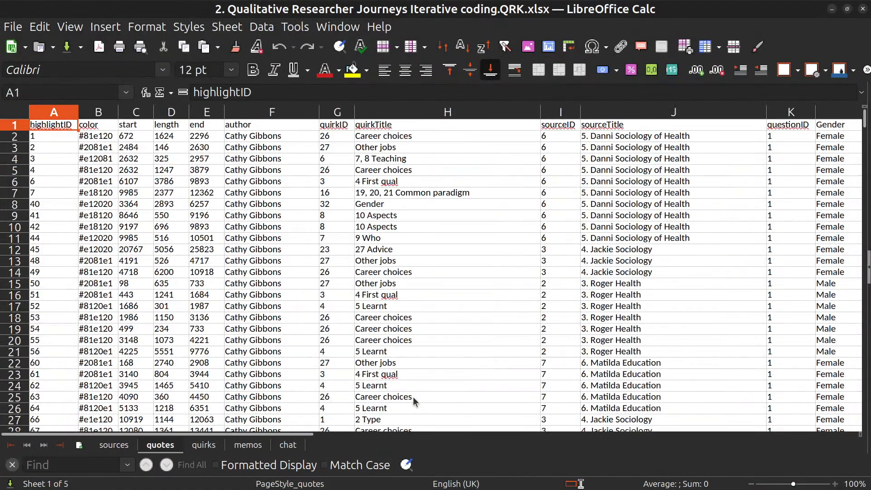
{"action": "left_click", "coordinate": [199, 445]}
{"action": "mouse_move", "coordinate": [127, 434]}
{"action": "left_mouse_down"}
{"action": "mouse_move", "coordinate": [410, 435]}
{"action": "mouse_move", "coordinate": [113, 433]}
{"action": "left_mouse_up"}
{"action": "scroll", "coordinate": [472, 202], "scroll_direction": "down", "scroll_amount": 11}
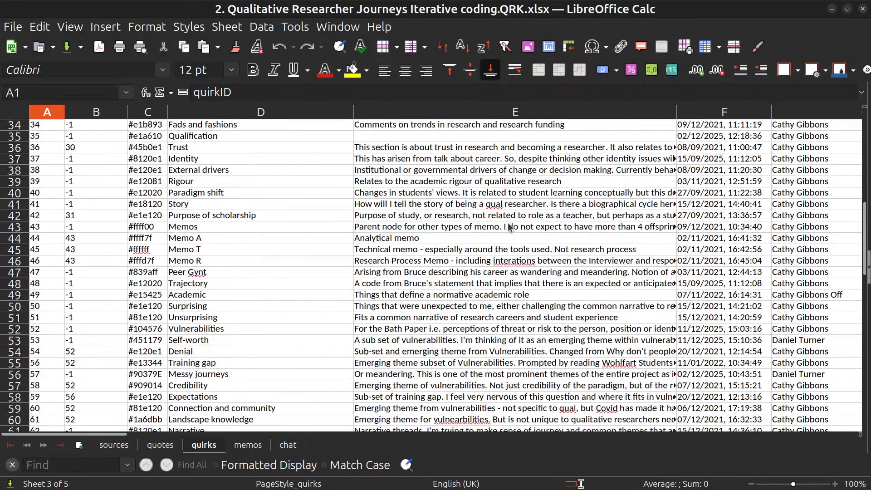
{"action": "right_click", "coordinate": [512, 226]}
{"action": "key", "text": "Escape"}
{"action": "scroll", "coordinate": [472, 300], "scroll_direction": "up", "scroll_amount": 11}
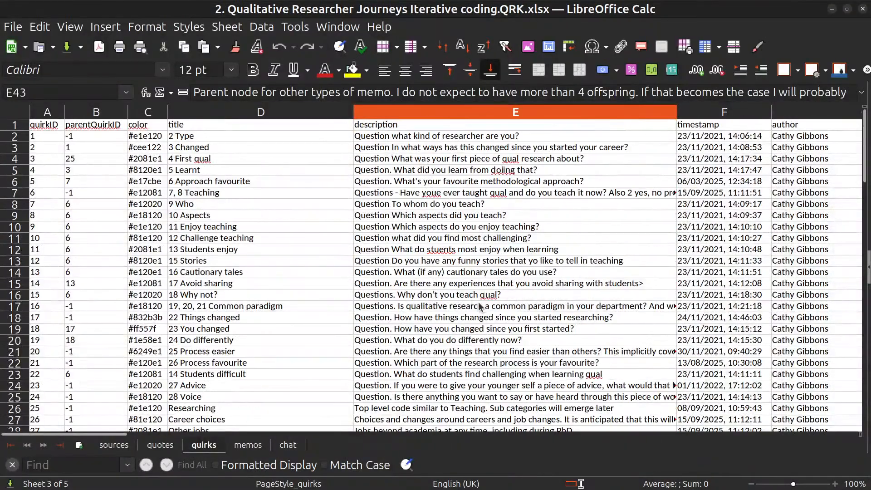
{"action": "left_click", "coordinate": [180, 263]}
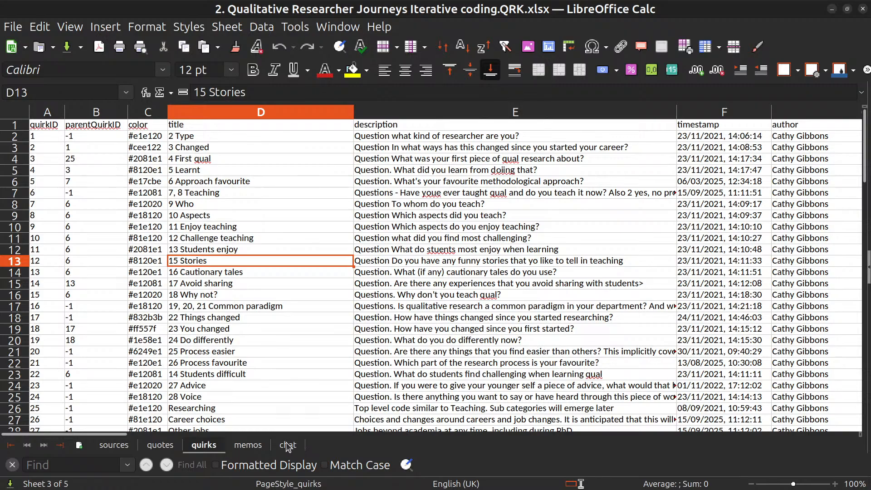
Examine the memos sheet, checking the full memo column and the memo text in cell F10.
{"action": "left_click", "coordinate": [248, 445]}
{"action": "scroll", "coordinate": [652, 336], "scroll_direction": "down", "scroll_amount": 20}
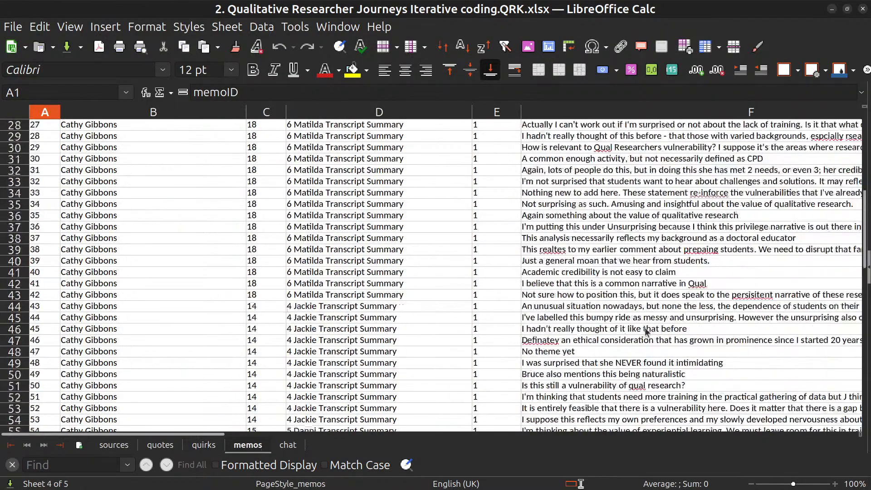
{"action": "scroll", "coordinate": [652, 336], "scroll_direction": "up", "scroll_amount": 5}
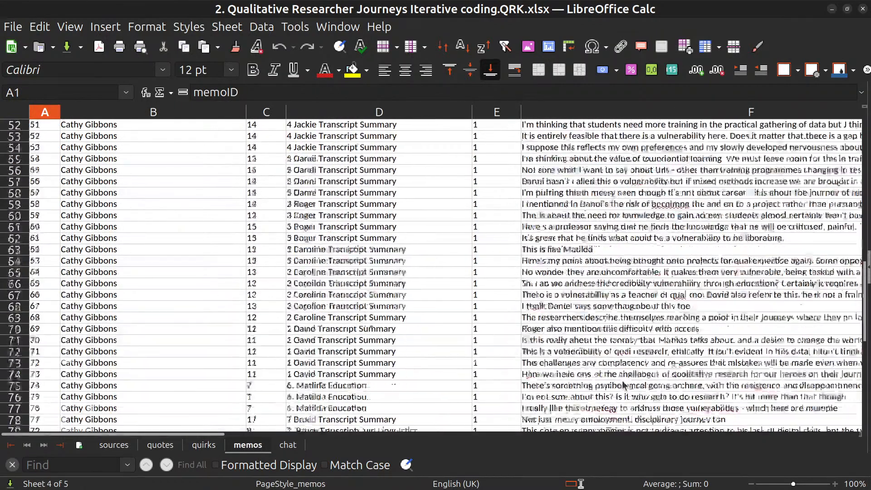
{"action": "scroll", "coordinate": [589, 316], "scroll_direction": "down", "scroll_amount": 4}
{"action": "scroll", "coordinate": [589, 316], "scroll_direction": "right", "scroll_amount": 2}
{"action": "left_click_drag", "start_coordinate": [592, 317], "coordinate": [555, 125]}
{"action": "scroll", "coordinate": [581, 207], "scroll_direction": "up", "scroll_amount": 20}
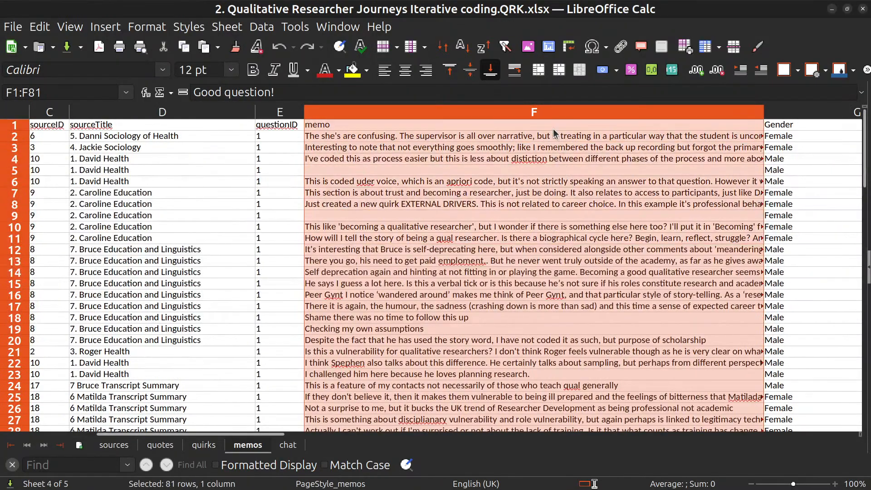
{"action": "left_click", "coordinate": [576, 229]}
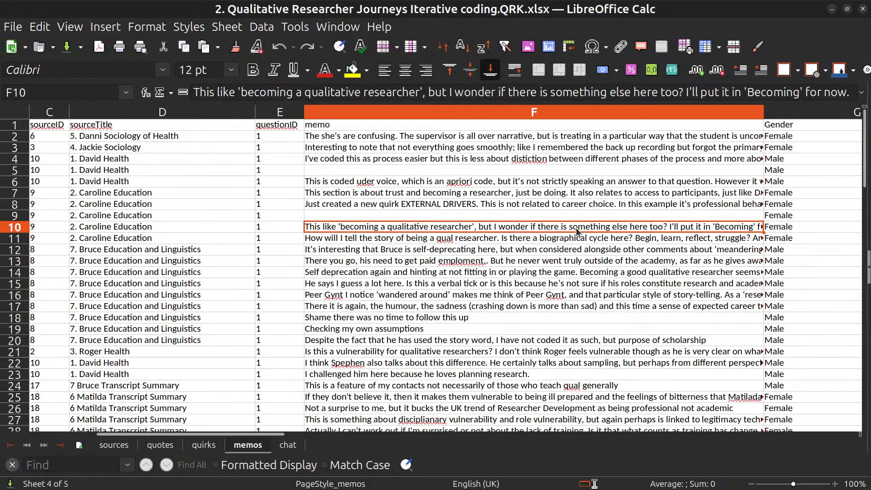
Check the chat and quotes sheets, then examine the source property columns along row 9 of the sources sheet.
{"action": "left_click", "coordinate": [288, 445]}
{"action": "left_click", "coordinate": [171, 445]}
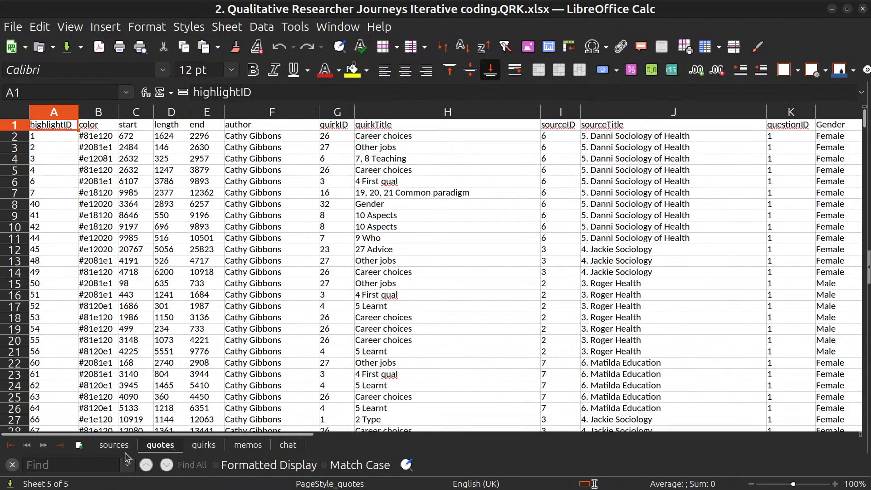
{"action": "left_click", "coordinate": [117, 447]}
{"action": "left_click", "coordinate": [131, 214]}
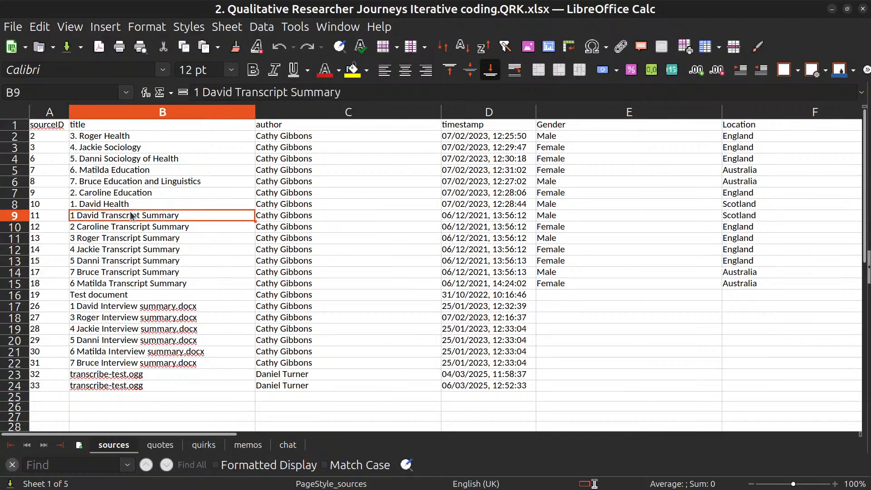
{"action": "key", "text": "Right"}
{"action": "key", "text": "Right"}
{"action": "key", "text": "Right"}
{"action": "key", "text": "Right"}
{"action": "key", "text": "Left"}
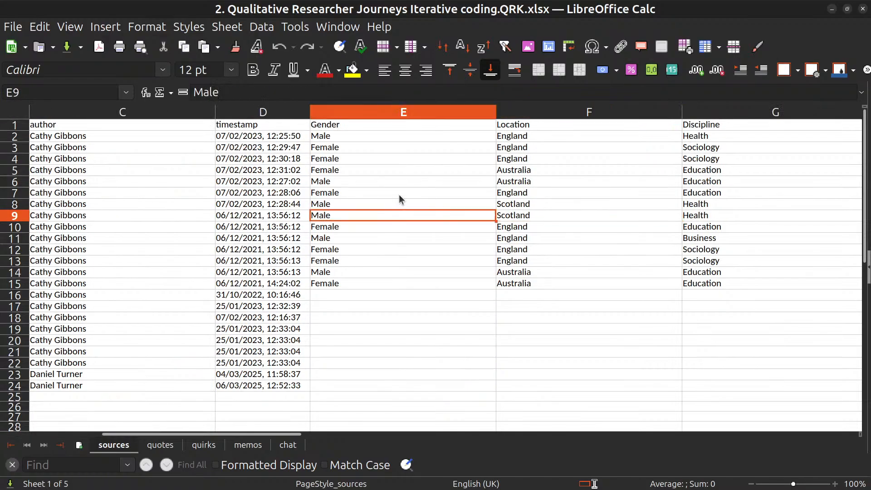
{"action": "key", "text": "Right"}
{"action": "key", "text": "Right"}
{"action": "key", "text": "Right"}
{"action": "key", "text": "Right"}
{"action": "key", "text": "Right"}
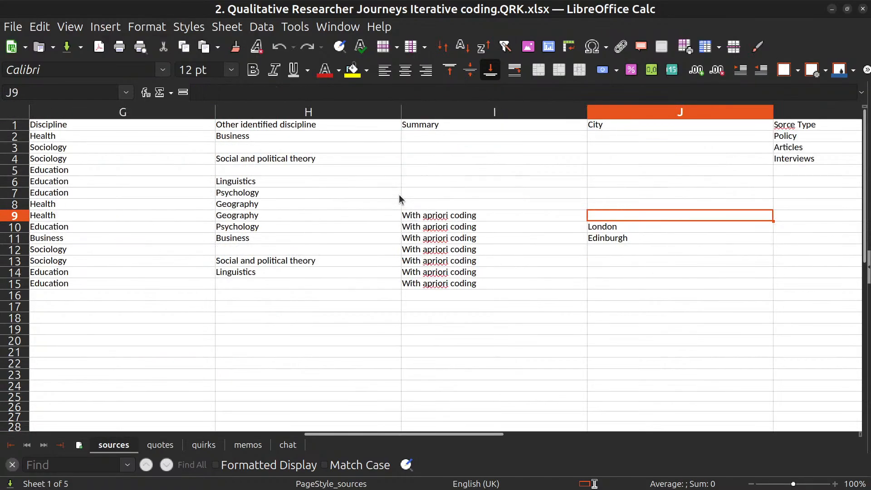
{"action": "key", "text": "Right"}
{"action": "key", "text": "Right"}
{"action": "key", "text": "Right"}
{"action": "key", "text": "Left"}
{"action": "key", "text": "Left"}
{"action": "key", "text": "Left"}
{"action": "key", "text": "Left"}
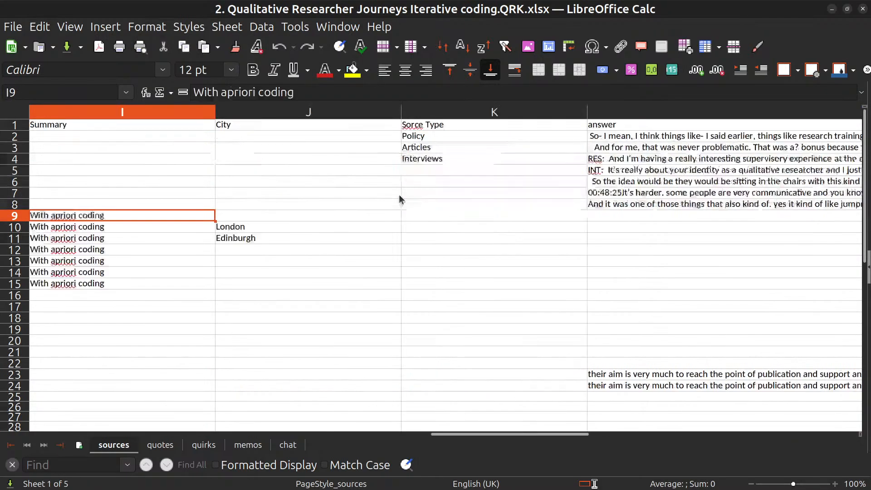
{"action": "key", "text": "Left"}
{"action": "key", "text": "Left"}
{"action": "key", "text": "Left"}
{"action": "key", "text": "Left"}
Examine the quotes sheet along row 13 from the author column to the Gender column.
{"action": "left_click", "coordinate": [159, 445]}
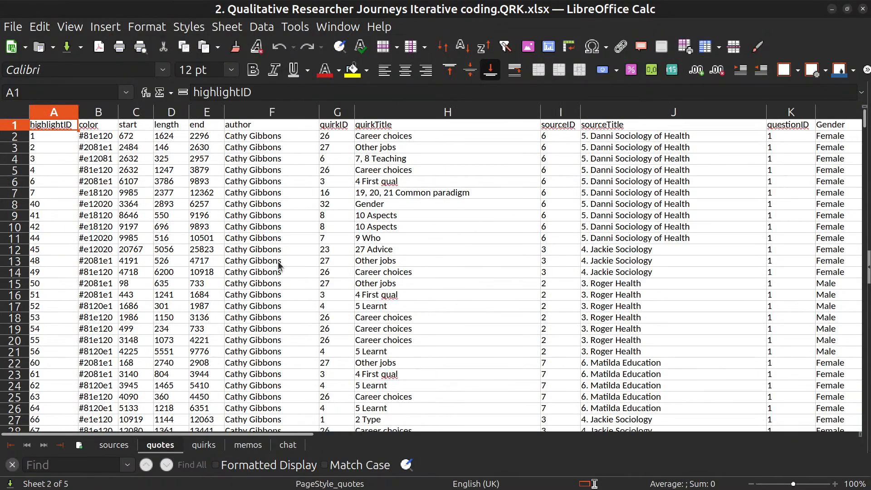
{"action": "left_click", "coordinate": [278, 265]}
{"action": "key", "text": "Right"}
{"action": "key", "text": "Right"}
{"action": "key", "text": "Right"}
{"action": "key", "text": "Right"}
{"action": "key", "text": "Right"}
{"action": "key", "text": "Right"}
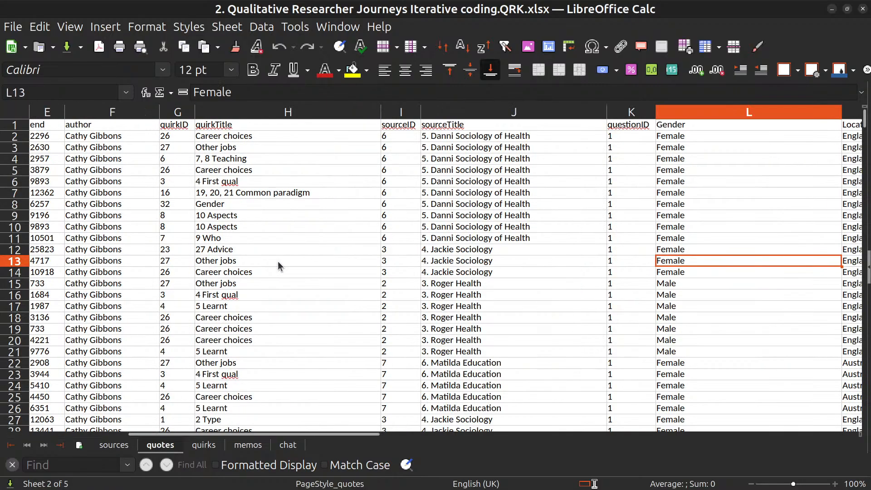
Examine the parent quirk ID, title, description and timestamp columns on the quirks sheet.
{"action": "left_click", "coordinate": [204, 445]}
{"action": "left_click", "coordinate": [434, 295]}
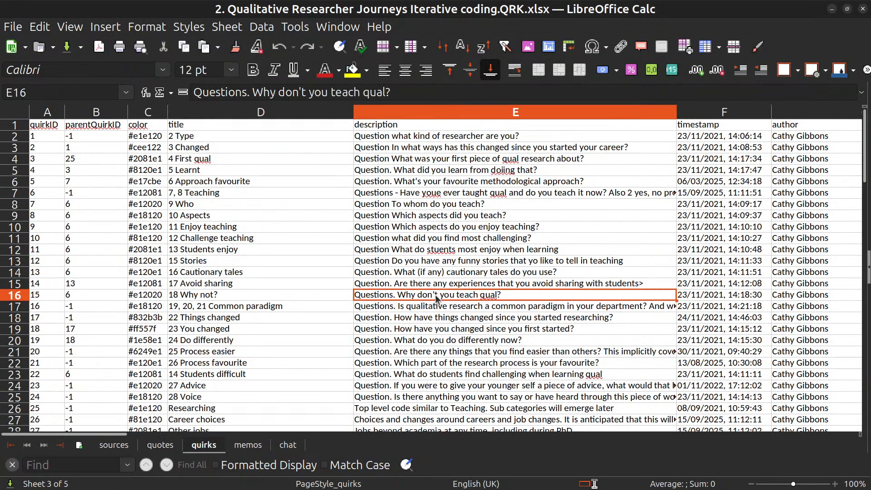
{"action": "key", "text": "Right"}
{"action": "key", "text": "Right"}
{"action": "key", "text": "Left"}
{"action": "key", "text": "Left"}
{"action": "key", "text": "Left"}
{"action": "key", "text": "Left"}
{"action": "key", "text": "Left"}
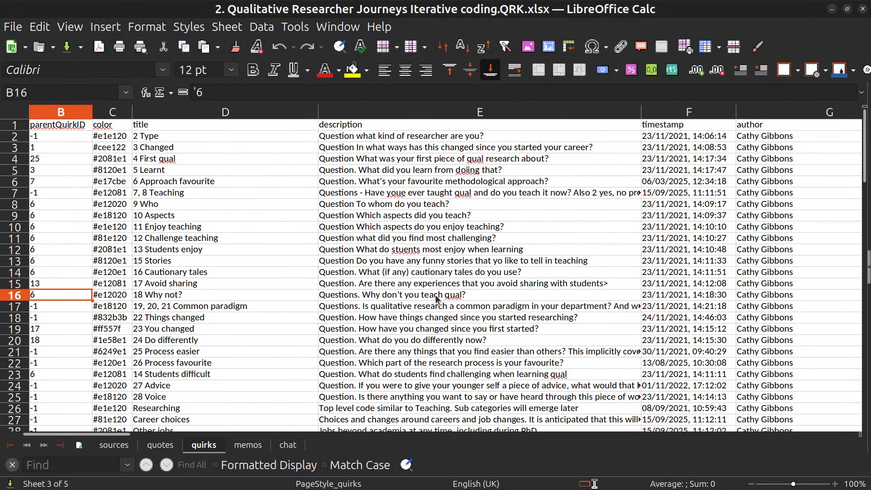
{"action": "key", "text": "Right"}
{"action": "key", "text": "Right"}
{"action": "key", "text": "Up"}
{"action": "key", "text": "Up"}
{"action": "key", "text": "Up"}
{"action": "key", "text": "Up"}
{"action": "key", "text": "Up"}
{"action": "key", "text": "Up"}
{"action": "key", "text": "Up"}
{"action": "key", "text": "Up"}
{"action": "key", "text": "Up"}
{"action": "key", "text": "Up"}
{"action": "key", "text": "Up"}
{"action": "key", "text": "Up"}
{"action": "key", "text": "Up"}
{"action": "key", "text": "Up"}
{"action": "key", "text": "Up"}
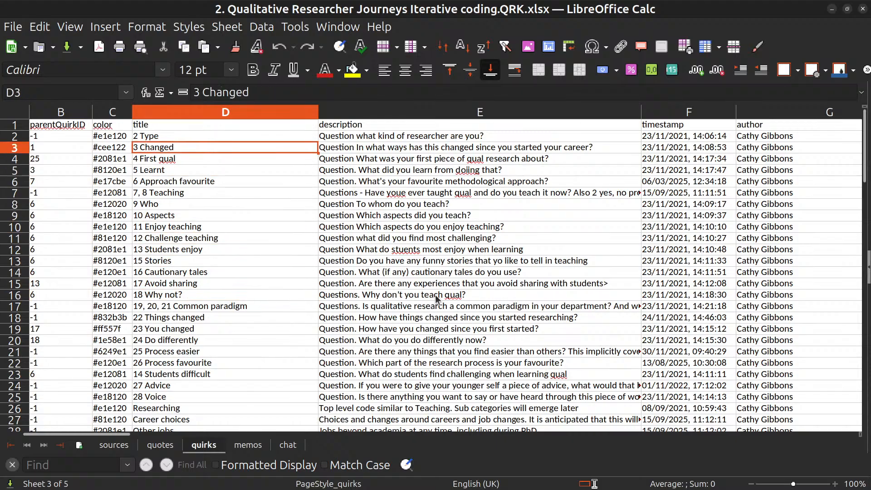
Examine the title, description and timestamp columns down to the last row of the quirks sheet.
{"action": "key", "text": "Down"}
{"action": "key", "text": "Down"}
{"action": "key", "text": "Down"}
{"action": "key", "text": "Down"}
{"action": "key", "text": "Down"}
{"action": "key", "text": "Down"}
{"action": "key", "text": "Down"}
{"action": "key", "text": "Down"}
{"action": "key", "text": "Down"}
{"action": "key", "text": "Down"}
{"action": "key", "text": "Down"}
{"action": "key", "text": "Down"}
{"action": "key", "text": "Down"}
{"action": "key", "text": "Down"}
{"action": "key", "text": "Down"}
{"action": "key", "text": "Down"}
{"action": "key", "text": "Down"}
{"action": "key", "text": "Down"}
{"action": "key", "text": "Down"}
{"action": "key", "text": "Right"}
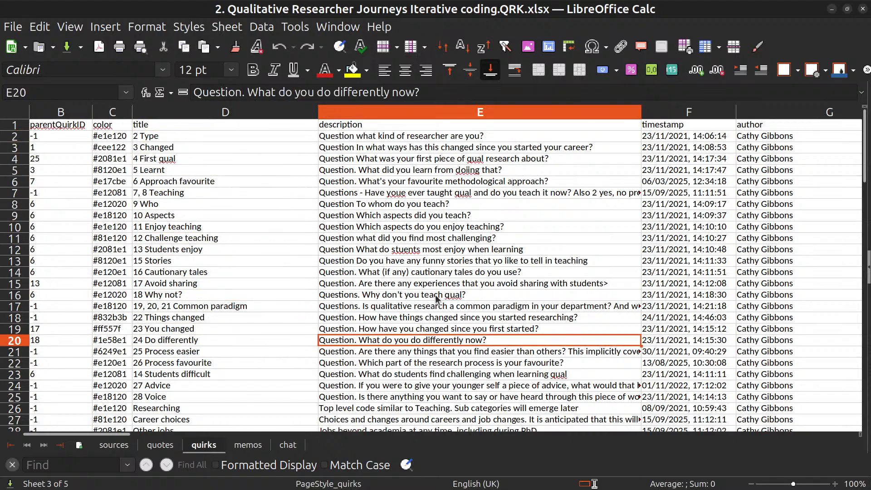
{"action": "key", "text": "Down"}
{"action": "key", "text": "Down"}
{"action": "key", "text": "Down"}
{"action": "key", "text": "Down"}
{"action": "key", "text": "Down"}
{"action": "key", "text": "Down"}
{"action": "key", "text": "Down"}
{"action": "key", "text": "Down"}
{"action": "key", "text": "Down"}
{"action": "key", "text": "Down"}
{"action": "key", "text": "Down"}
{"action": "key", "text": "Down"}
{"action": "key", "text": "Down"}
{"action": "key", "text": "Down"}
{"action": "key", "text": "Down"}
{"action": "key", "text": "Down"}
{"action": "key", "text": "Down"}
{"action": "key", "text": "Down"}
{"action": "key", "text": "Down"}
{"action": "key", "text": "Down"}
{"action": "key", "text": "Down"}
{"action": "key", "text": "Down"}
{"action": "key", "text": "Down"}
{"action": "key", "text": "Down"}
{"action": "key", "text": "Down"}
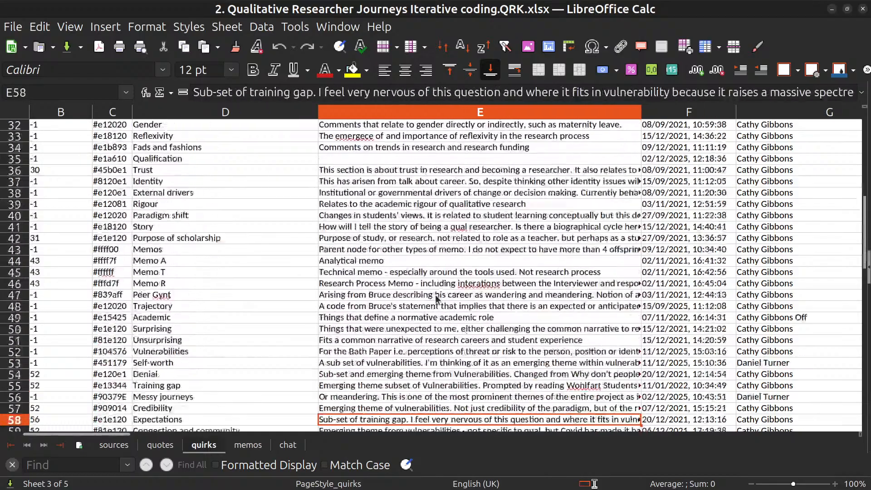
{"action": "key", "text": "Down"}
{"action": "key", "text": "Right"}
{"action": "key", "text": "Up"}
{"action": "key", "text": "Up"}
{"action": "key", "text": "Up"}
{"action": "key", "text": "Up"}
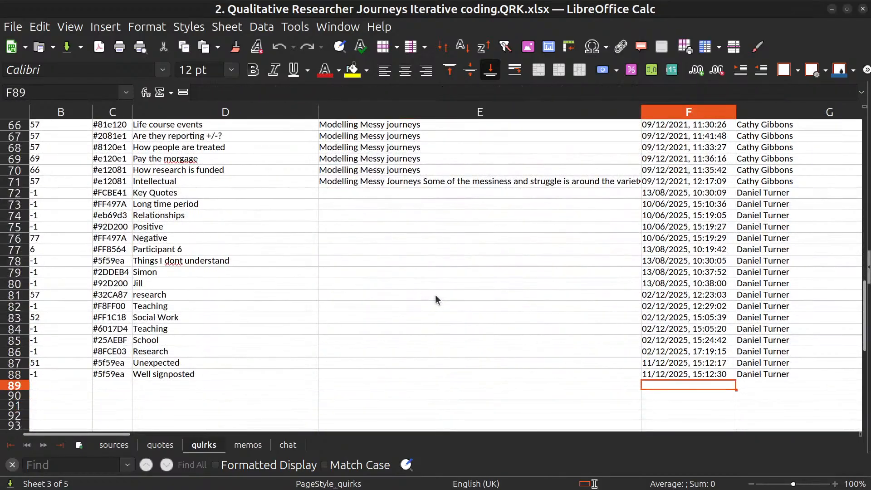
Examine the author, groups and x and y coordinate columns up to the header row of the quirks sheet.
{"action": "key", "text": "Right"}
{"action": "key", "text": "Right"}
{"action": "key", "text": "Up"}
{"action": "key", "text": "Up"}
{"action": "key", "text": "Up"}
{"action": "key", "text": "Up"}
{"action": "key", "text": "Up"}
{"action": "key", "text": "Up"}
{"action": "key", "text": "Up"}
{"action": "key", "text": "Up"}
{"action": "key", "text": "Up"}
{"action": "key", "text": "Up"}
{"action": "key", "text": "Up"}
{"action": "key", "text": "Up"}
{"action": "key", "text": "Up"}
{"action": "key", "text": "Up"}
{"action": "key", "text": "Up"}
{"action": "key", "text": "Up"}
{"action": "key", "text": "Up"}
{"action": "key", "text": "Up"}
{"action": "key", "text": "Up"}
{"action": "key", "text": "Up"}
{"action": "key", "text": "Right"}
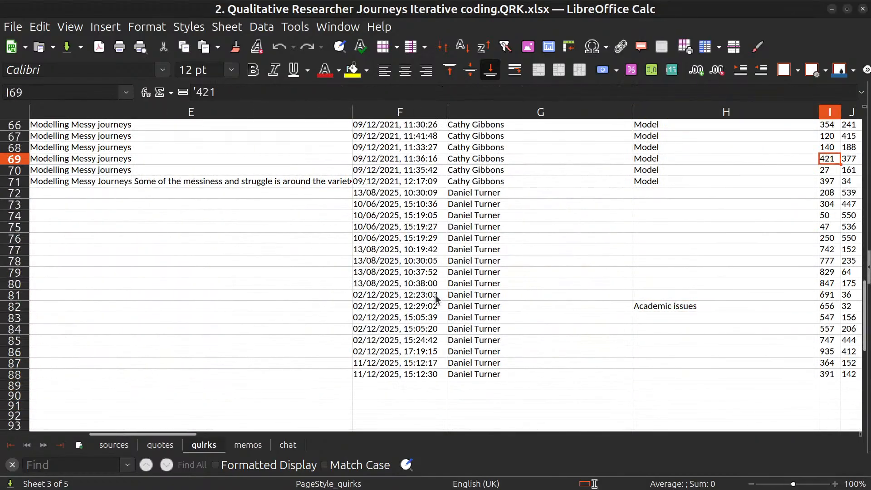
{"action": "key", "text": "Right"}
{"action": "key", "text": "Up"}
{"action": "key", "text": "Up"}
{"action": "key", "text": "Up"}
{"action": "key", "text": "Up"}
{"action": "key", "text": "Up"}
{"action": "key", "text": "Up"}
{"action": "key", "text": "Up"}
{"action": "key", "text": "Up"}
{"action": "key", "text": "Up"}
{"action": "key", "text": "Up"}
{"action": "key", "text": "Up"}
{"action": "key", "text": "Up"}
{"action": "key", "text": "Up"}
{"action": "key", "text": "Up"}
{"action": "key", "text": "Up"}
{"action": "key", "text": "Up"}
{"action": "key", "text": "Up"}
{"action": "key", "text": "Up"}
{"action": "key", "text": "Up"}
{"action": "key", "text": "Up"}
{"action": "key", "text": "Up"}
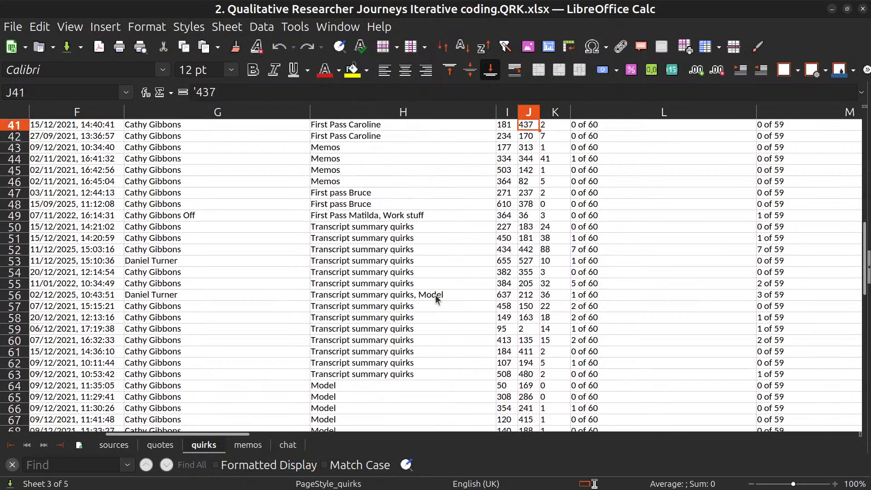
{"action": "key", "text": "Up"}
{"action": "key", "text": "Up"}
{"action": "key", "text": "Up"}
{"action": "key", "text": "Up"}
{"action": "key", "text": "Up"}
{"action": "key", "text": "Up"}
{"action": "key", "text": "Up"}
Examine the quotes column and the per-source columns through AD along row 1 of the quirks sheet.
{"action": "key", "text": "Right"}
{"action": "key", "text": "Right"}
{"action": "key", "text": "Right"}
{"action": "key", "text": "Right"}
{"action": "key", "text": "Right"}
{"action": "key", "text": "Right"}
{"action": "key", "text": "Right"}
{"action": "key", "text": "Right"}
{"action": "key", "text": "Right"}
{"action": "key", "text": "Right"}
{"action": "key", "text": "Right"}
{"action": "key", "text": "Right"}
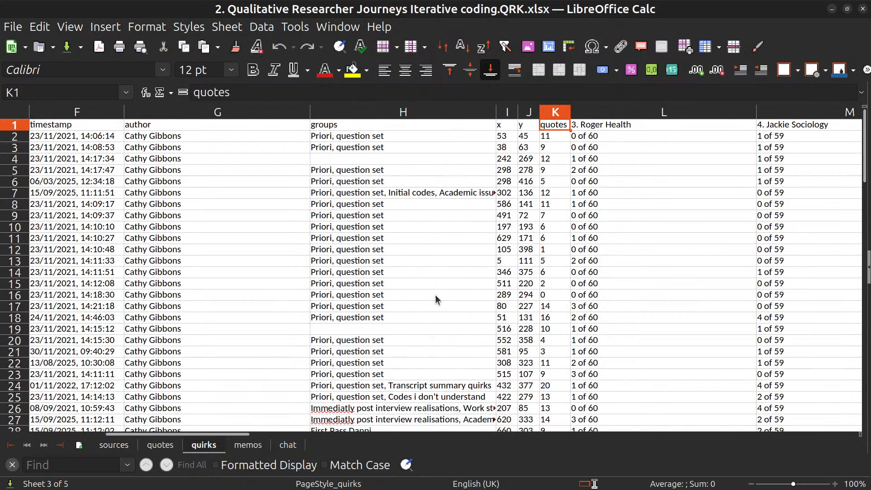
{"action": "key", "text": "Right"}
{"action": "key", "text": "Right"}
{"action": "key", "text": "Right"}
{"action": "key", "text": "Right"}
{"action": "key", "text": "Right"}
{"action": "key", "text": "Right"}
{"action": "key", "text": "Right"}
{"action": "key", "text": "Right"}
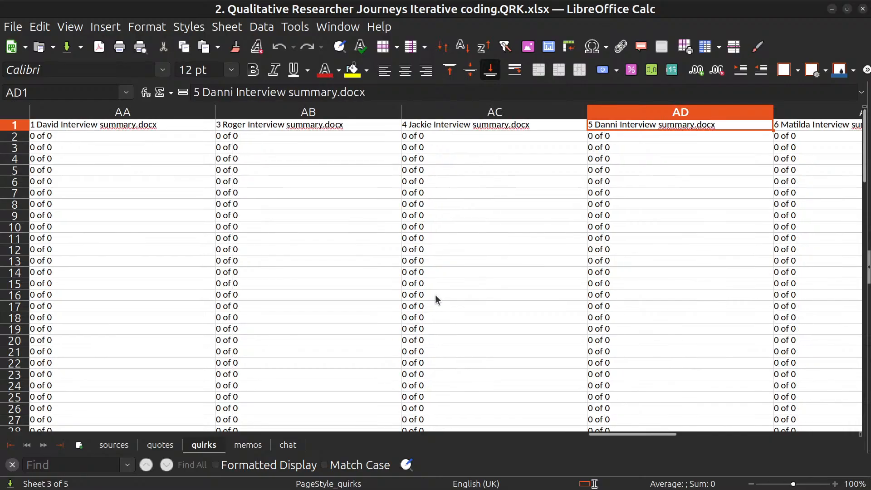
{"action": "key", "text": "Left"}
{"action": "key", "text": "Left"}
{"action": "key", "text": "Left"}
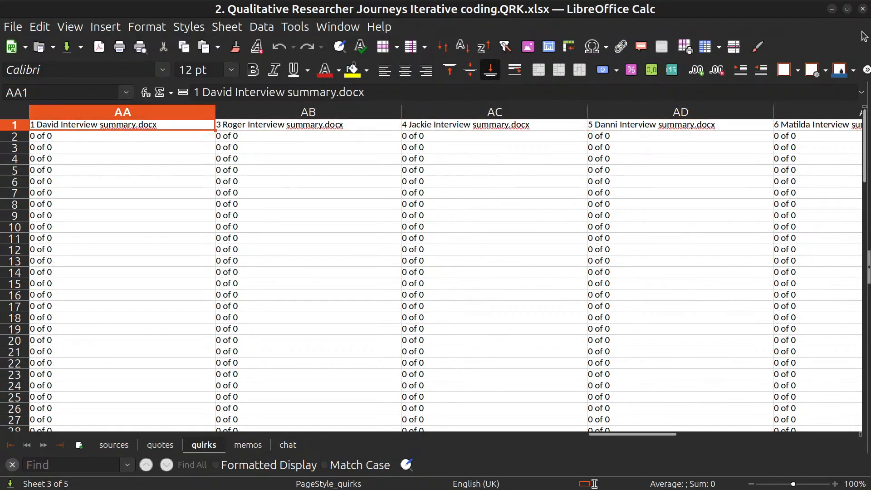
Close the spreadsheet and, in Quirkos, export individual sources as Word documents, saving 2. Caroline Education.docx to the Desktop.
{"action": "left_click", "coordinate": [862, 9]}
{"action": "left_click", "coordinate": [548, 429]}
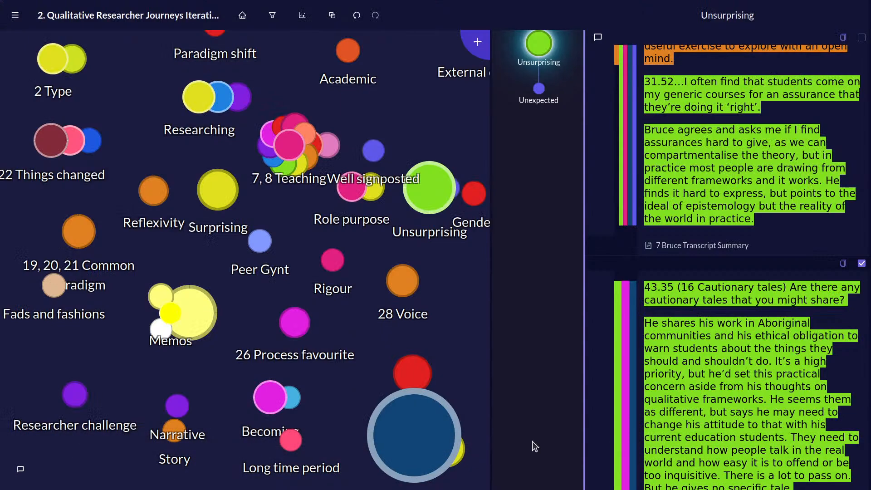
{"action": "left_click", "coordinate": [15, 15]}
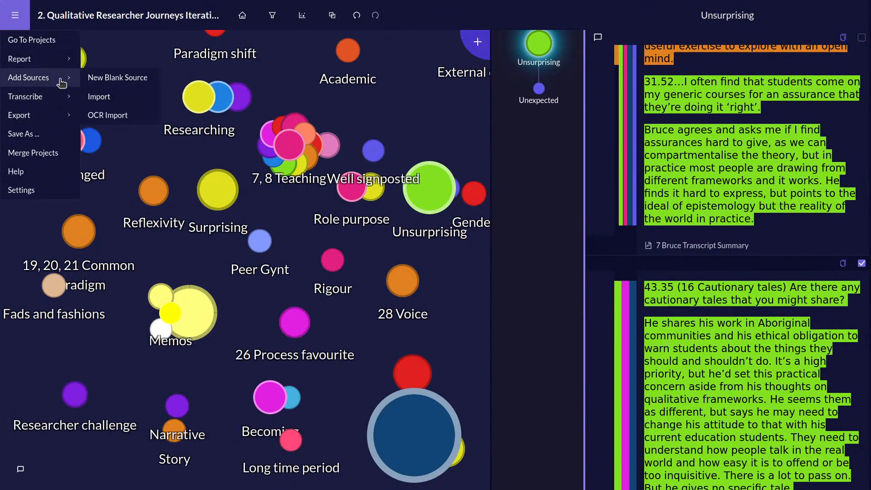
{"action": "mouse_move", "coordinate": [64, 111]}
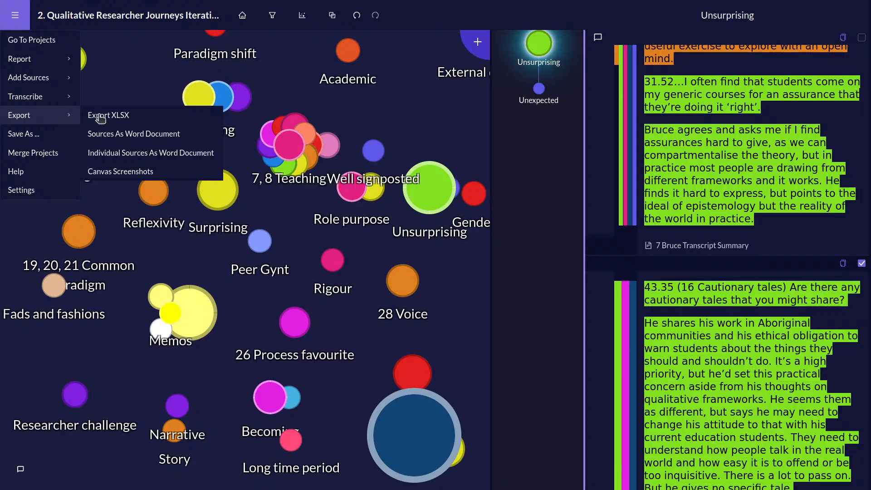
{"action": "left_click", "coordinate": [164, 156]}
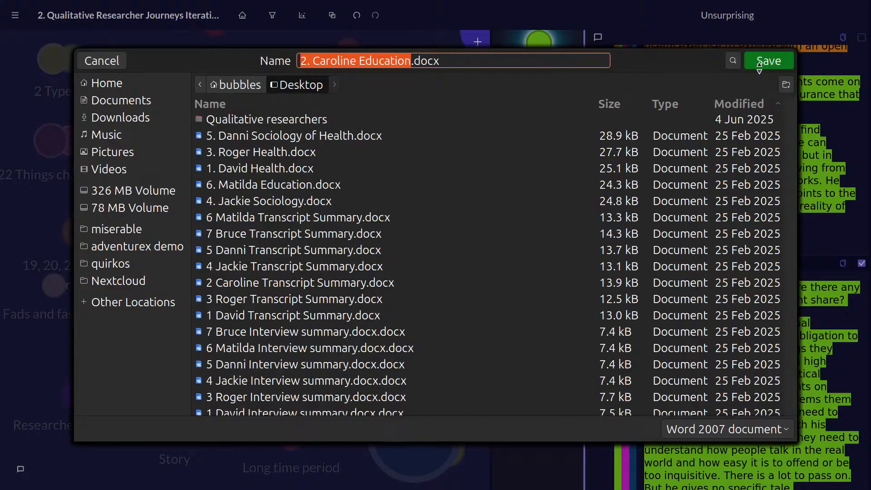
{"action": "left_click", "coordinate": [759, 62]}
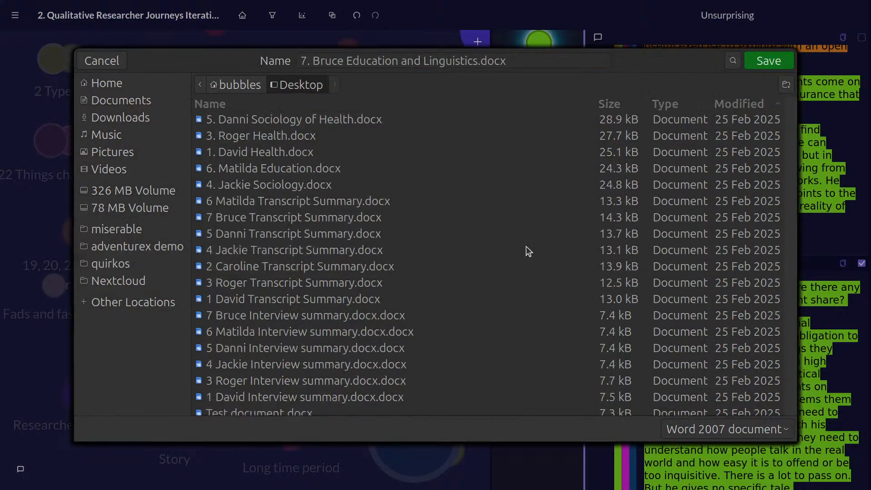
Cancel saving each of the remaining individual source documents.
{"action": "left_click", "coordinate": [105, 63]}
{"action": "left_click", "coordinate": [104, 63]}
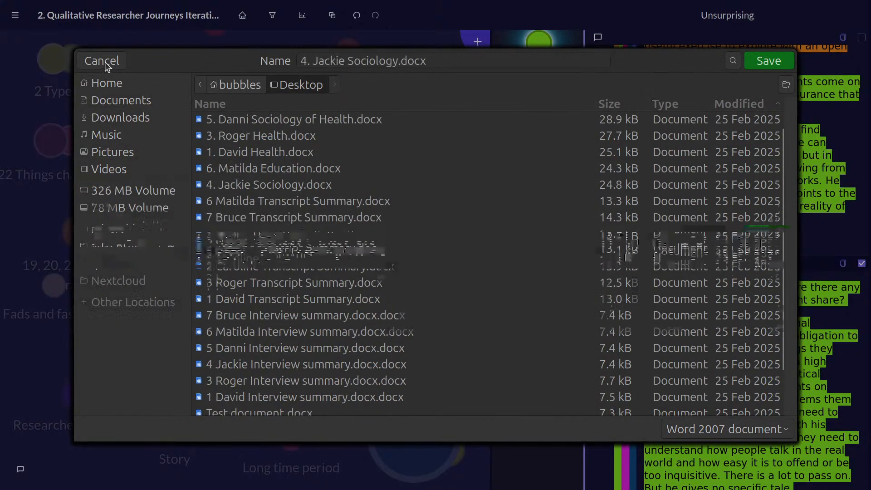
{"action": "left_click", "coordinate": [105, 62]}
{"action": "left_click", "coordinate": [105, 62]}
{"action": "left_click", "coordinate": [105, 62]}
{"action": "left_click", "coordinate": [105, 62]}
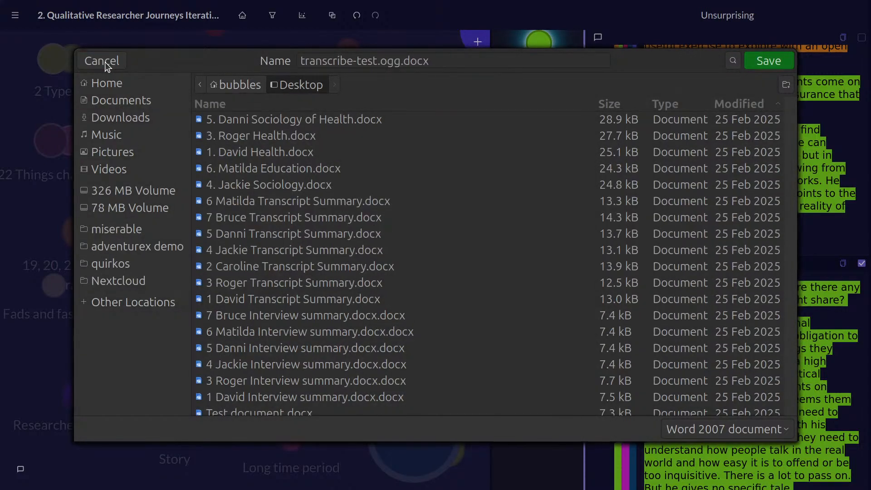
{"action": "left_click", "coordinate": [105, 61]}
{"action": "left_click", "coordinate": [104, 62]}
{"action": "left_click", "coordinate": [105, 62]}
{"action": "left_click", "coordinate": [105, 62]}
{"action": "left_click", "coordinate": [105, 62]}
{"action": "left_click", "coordinate": [104, 61]}
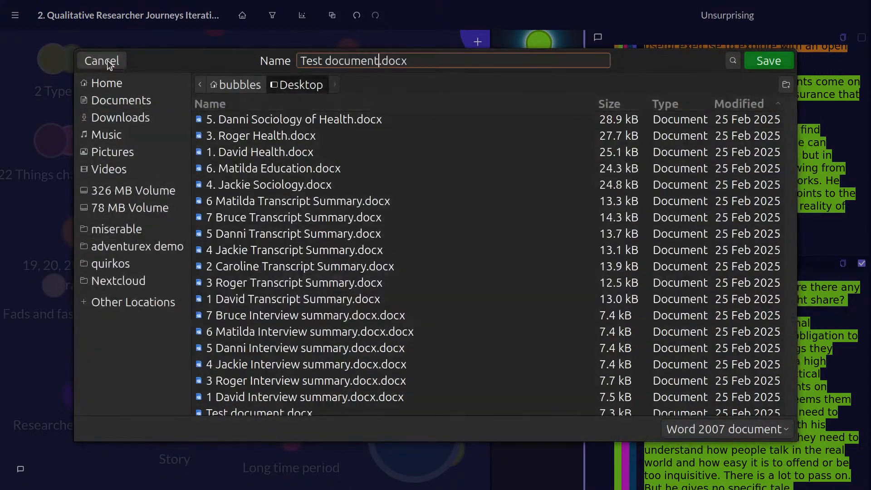
{"action": "left_click", "coordinate": [104, 61]}
In the file manager, sort the Desktop folder by date modified and open 2. Caroline Education.docx in LibreOffice Writer.
{"action": "key", "text": "super"}
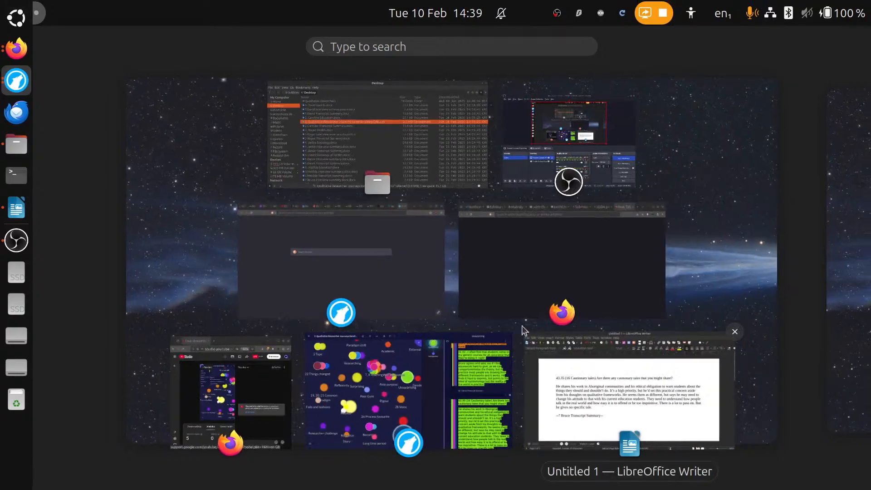
{"action": "left_click", "coordinate": [418, 132]}
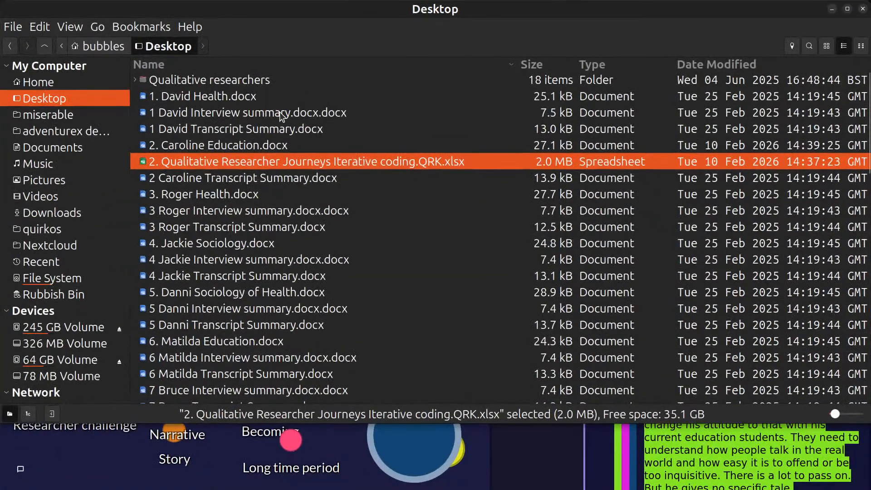
{"action": "left_click", "coordinate": [751, 68]}
{"action": "double_click", "coordinate": [320, 97]}
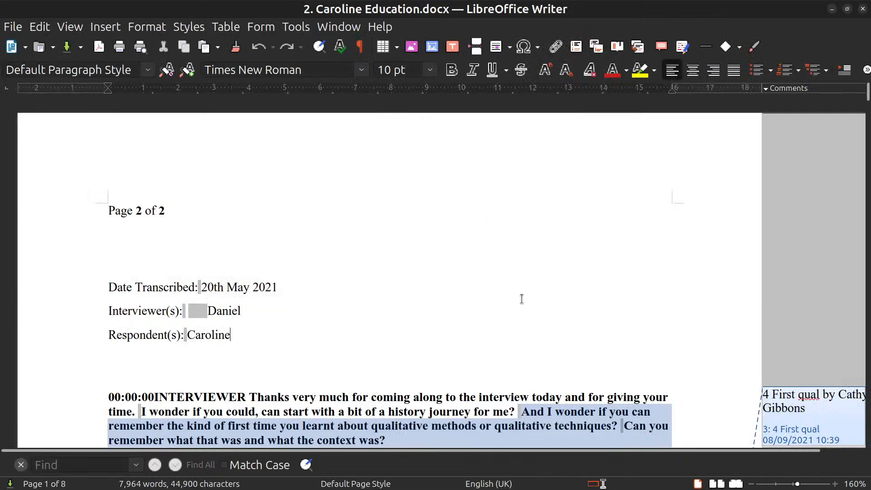
Examine the coloured coding highlights and quirk comments through page 5 of the exported transcript, and close the document.
{"action": "scroll", "coordinate": [521, 299], "scroll_direction": "down", "scroll_amount": 3}
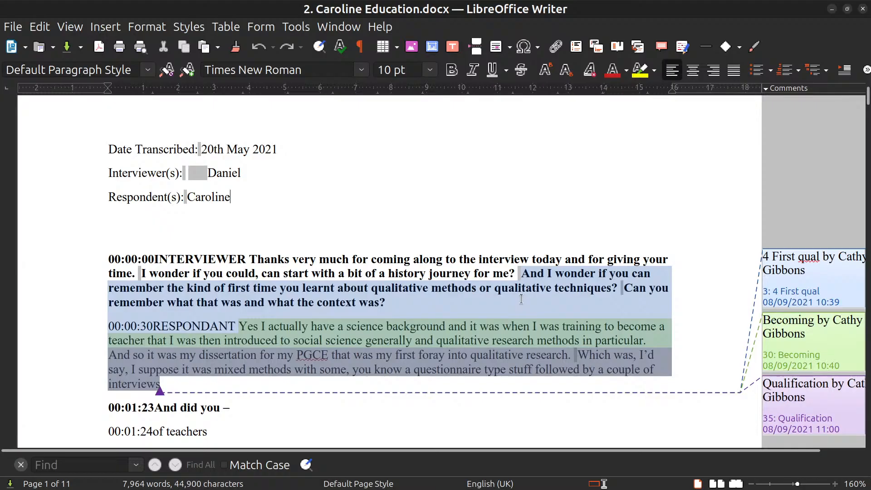
{"action": "scroll", "coordinate": [521, 298], "scroll_direction": "down", "scroll_amount": 3}
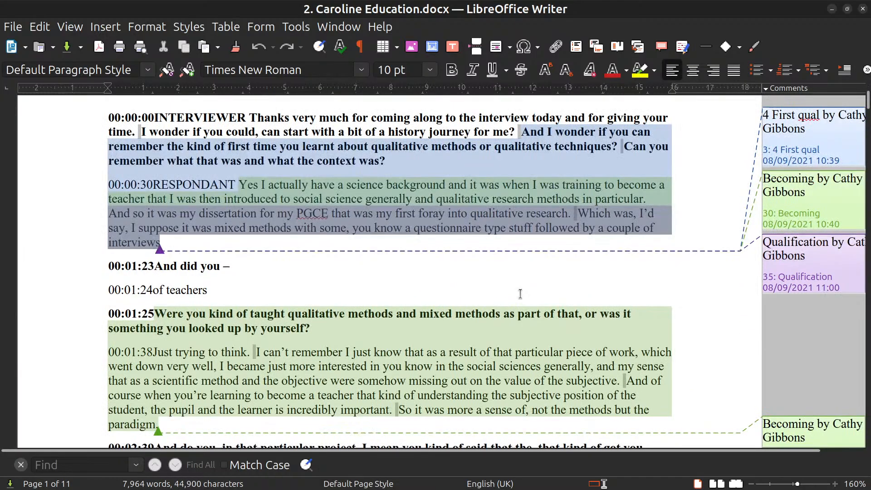
{"action": "left_click", "coordinate": [803, 181]}
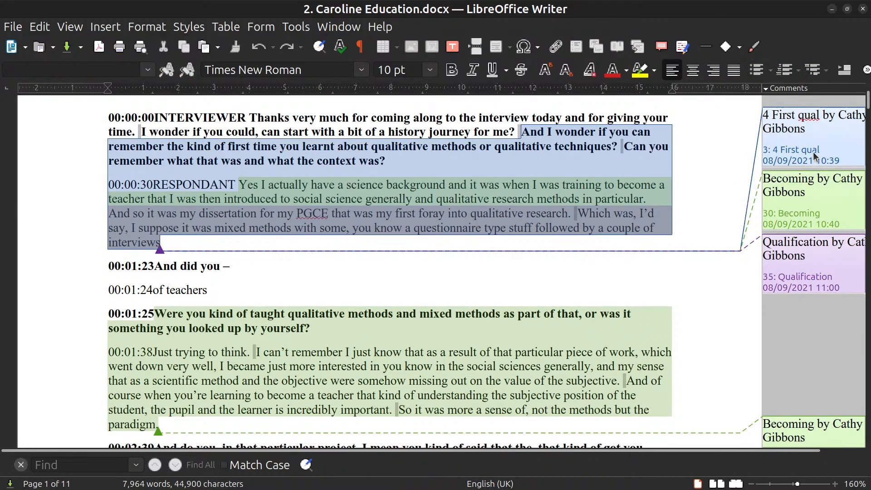
{"action": "left_click", "coordinate": [567, 365]}
{"action": "scroll", "coordinate": [583, 311], "scroll_direction": "down", "scroll_amount": 20}
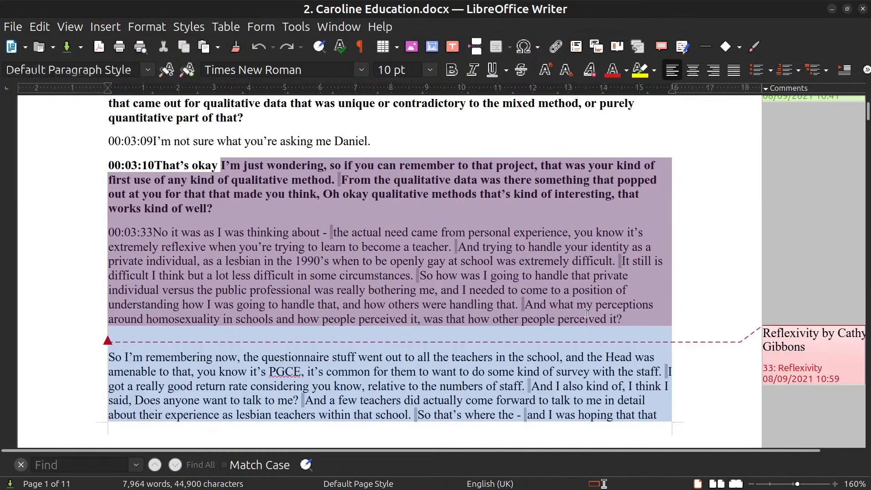
{"action": "scroll", "coordinate": [589, 309], "scroll_direction": "down", "scroll_amount": 5}
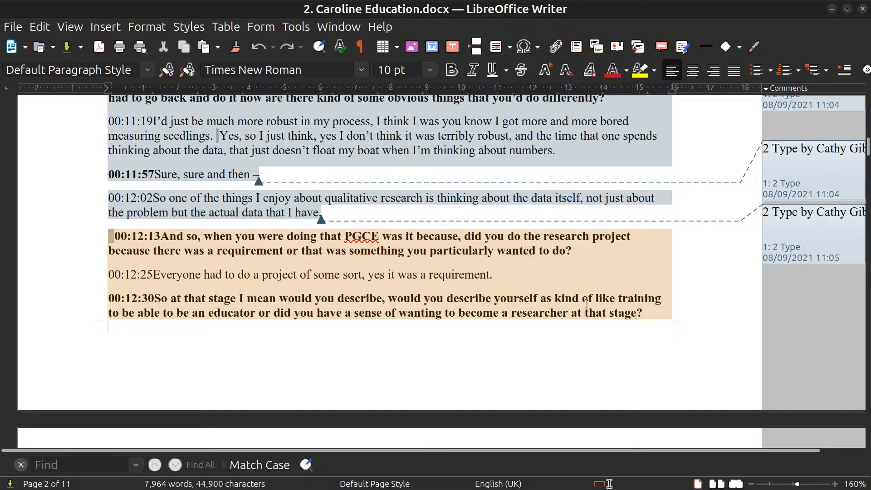
{"action": "scroll", "coordinate": [799, 318], "scroll_direction": "down", "scroll_amount": 20}
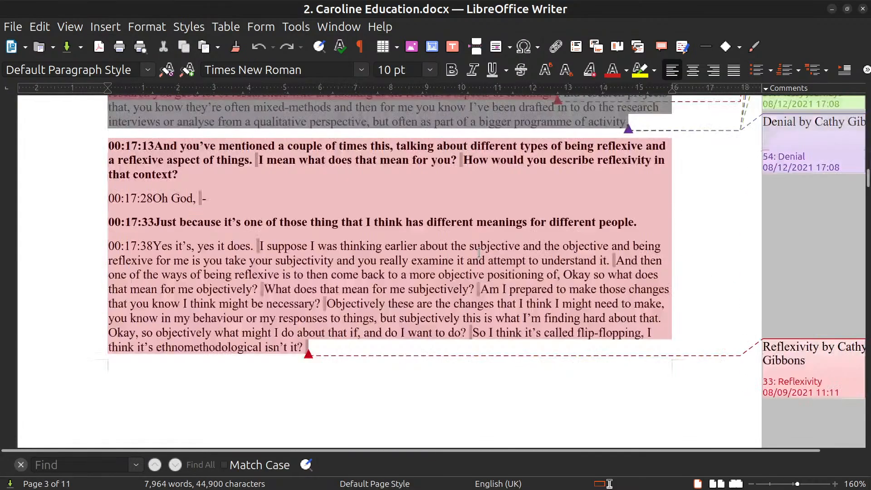
{"action": "scroll", "coordinate": [482, 247], "scroll_direction": "down", "scroll_amount": 12}
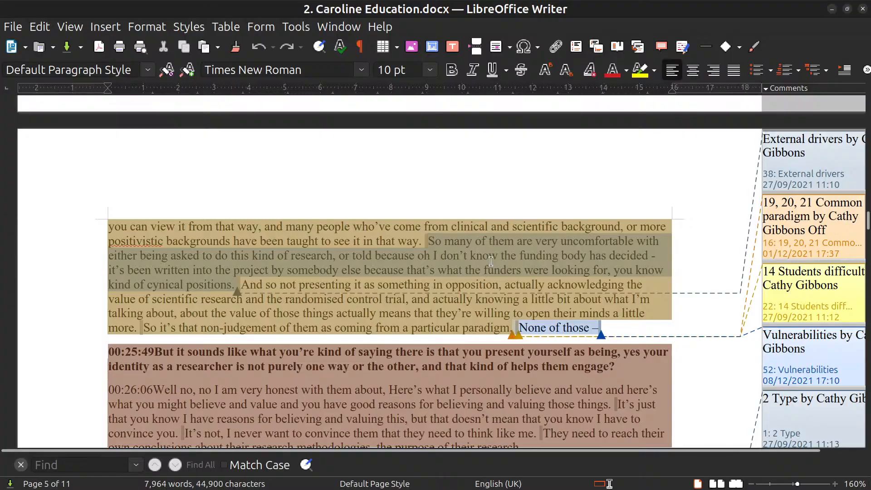
{"action": "left_click", "coordinate": [864, 10]}
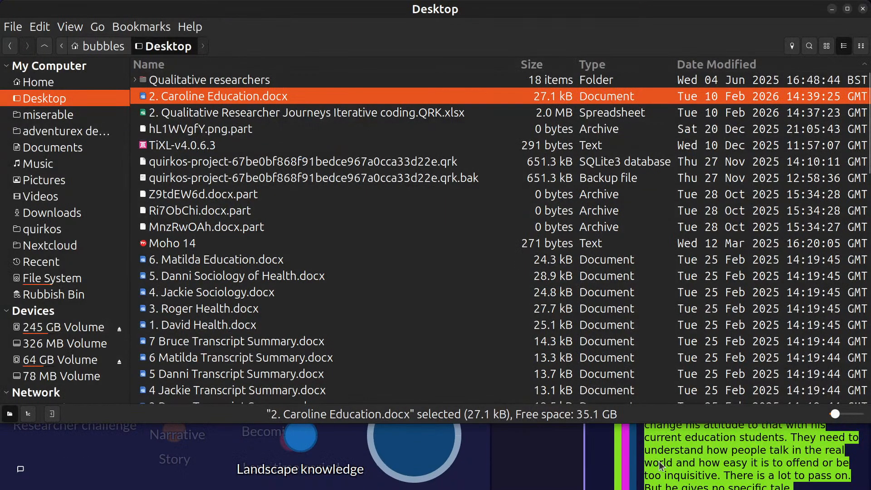
Return to Quirkos and open the preview of the project report.
{"action": "left_click", "coordinate": [659, 466]}
{"action": "left_click", "coordinate": [15, 15]}
{"action": "mouse_move", "coordinate": [61, 115]}
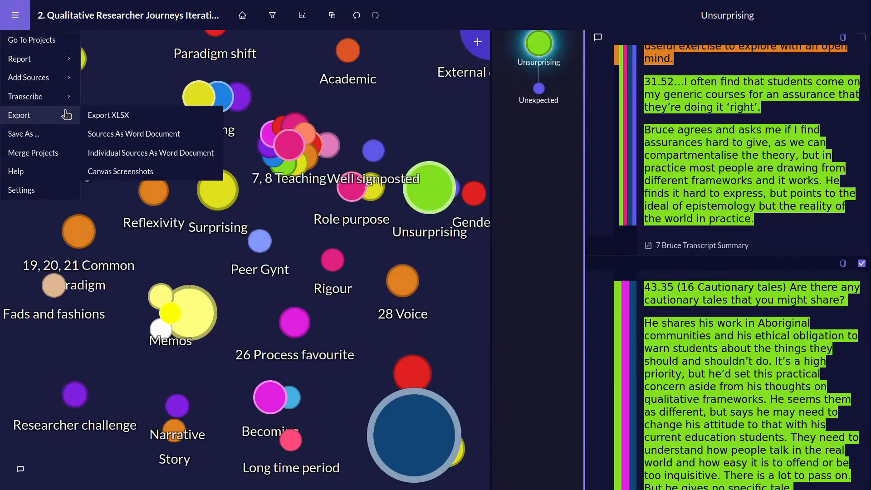
{"action": "mouse_move", "coordinate": [58, 64]}
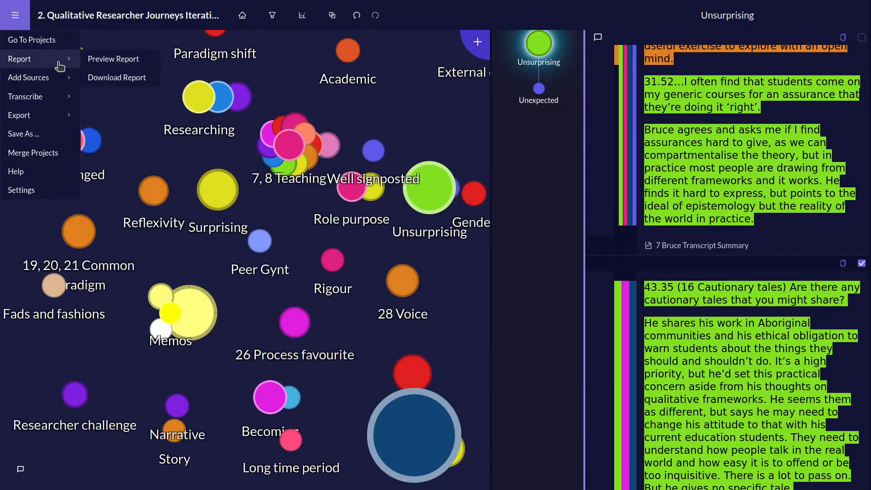
{"action": "left_click", "coordinate": [103, 63]}
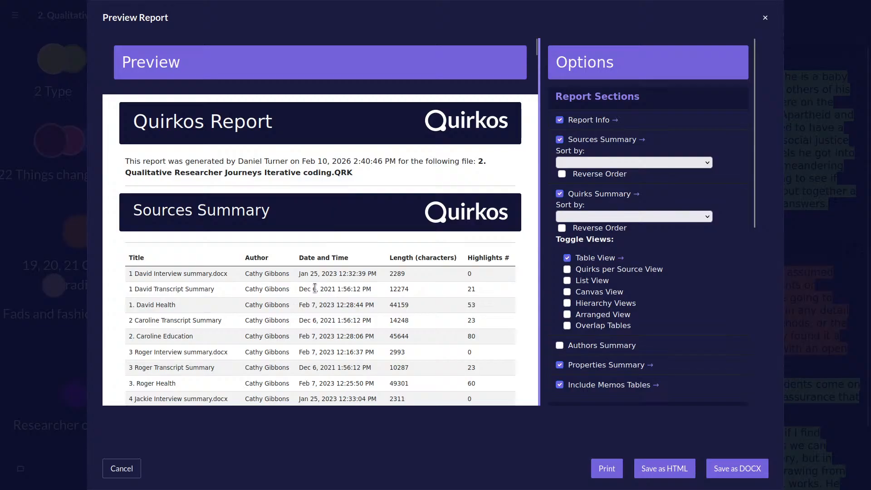
Examine the Sources Summary table in the report preview, checking its author and highlights columns, down to the Quirks Summary.
{"action": "scroll", "coordinate": [315, 289], "scroll_direction": "down", "scroll_amount": 3}
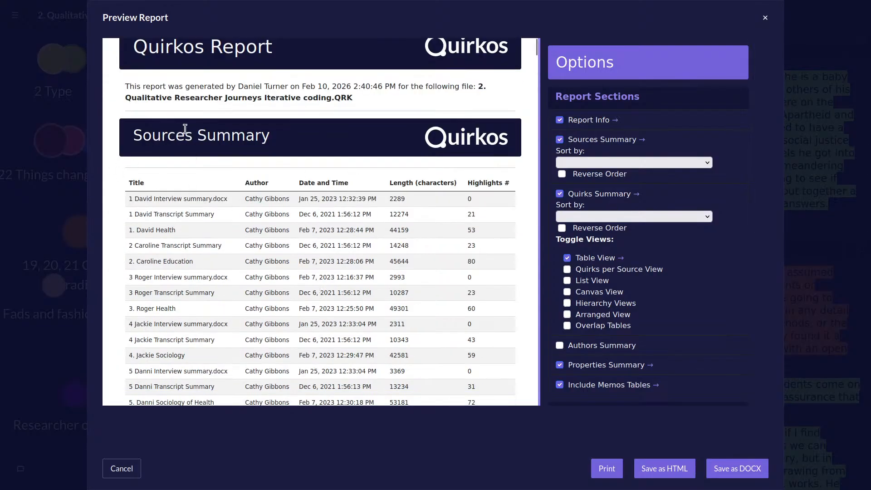
{"action": "left_click_drag", "start_coordinate": [130, 145], "coordinate": [278, 140]}
{"action": "left_click", "coordinate": [335, 289]}
{"action": "scroll", "coordinate": [214, 277], "scroll_direction": "down", "scroll_amount": 12}
{"action": "scroll", "coordinate": [211, 276], "scroll_direction": "up", "scroll_amount": 12}
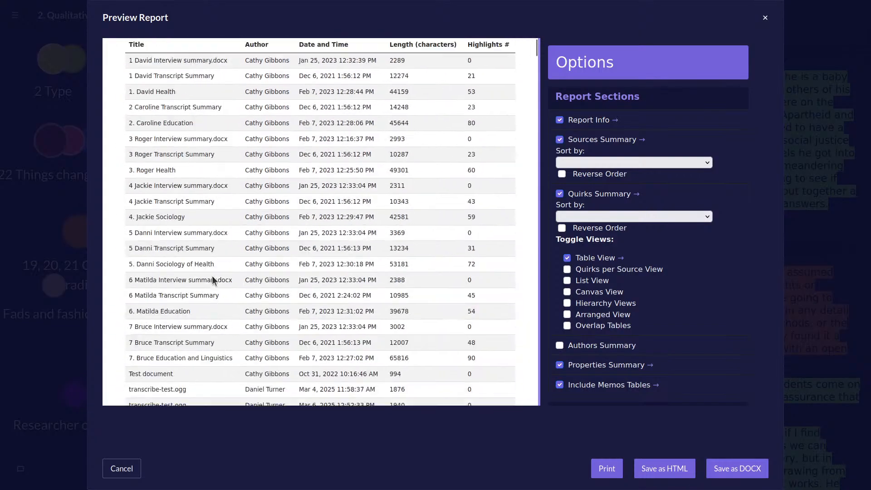
{"action": "left_click_drag", "start_coordinate": [245, 208], "coordinate": [290, 207]}
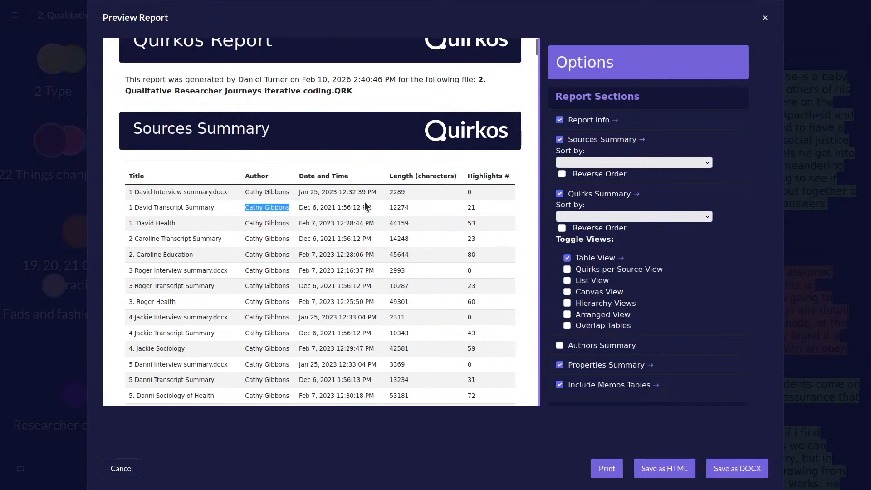
{"action": "left_click", "coordinate": [363, 283]}
{"action": "left_click_drag", "start_coordinate": [467, 225], "coordinate": [496, 306]}
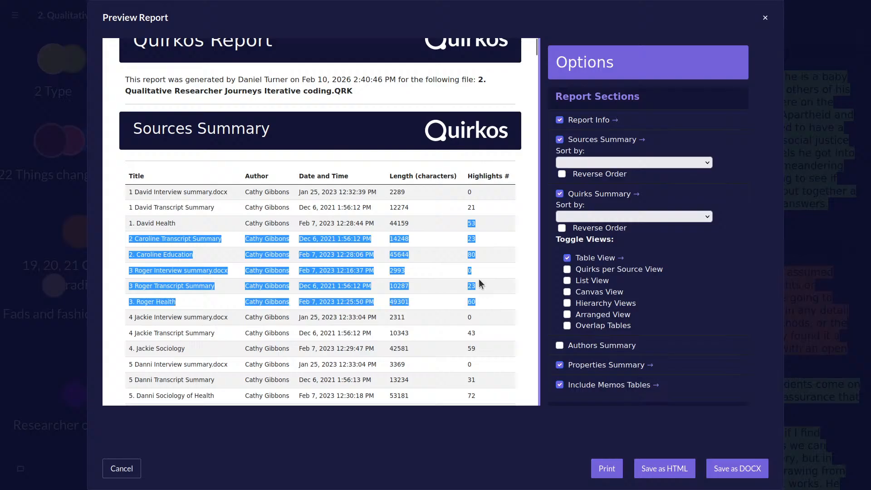
{"action": "left_click_drag", "start_coordinate": [472, 258], "coordinate": [456, 249]}
{"action": "left_click", "coordinate": [480, 279]}
{"action": "scroll", "coordinate": [476, 276], "scroll_direction": "down", "scroll_amount": 15}
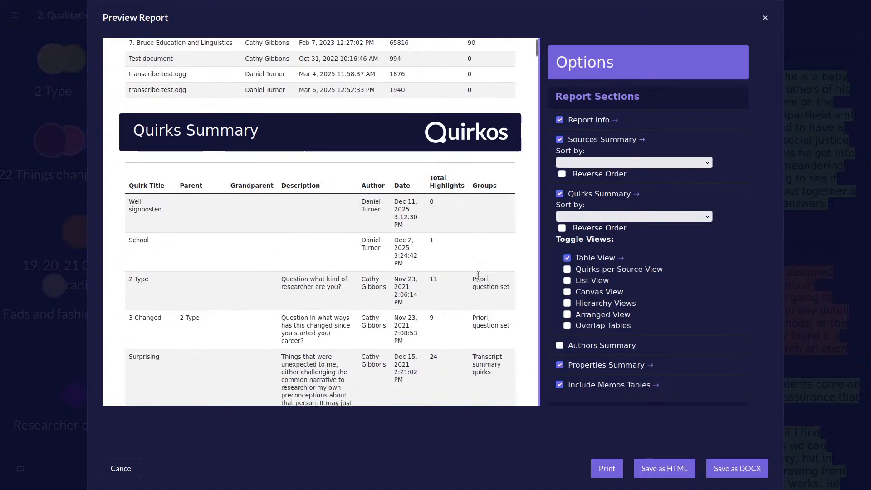
Examine the Quirks Summary table, the Properties Summary pie charts and the first quotes sorted by theme in the report preview.
{"action": "scroll", "coordinate": [476, 276], "scroll_direction": "down", "scroll_amount": 20}
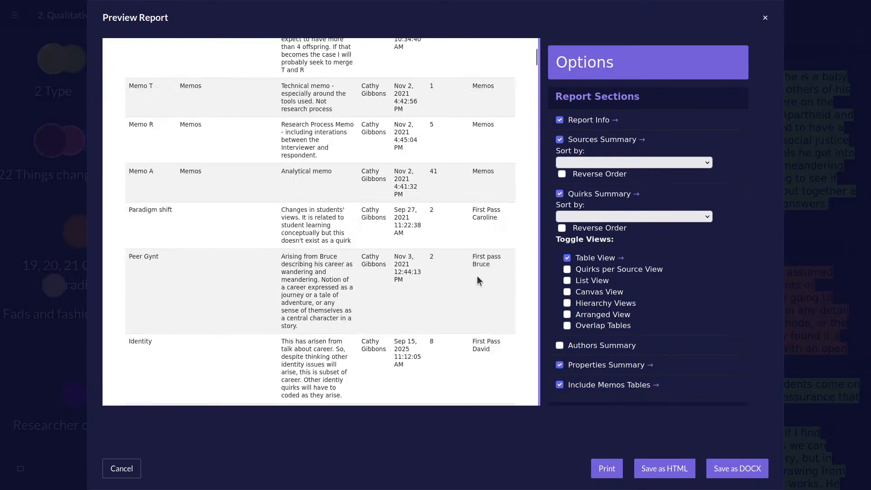
{"action": "scroll", "coordinate": [475, 276], "scroll_direction": "up", "scroll_amount": 7}
{"action": "scroll", "coordinate": [475, 276], "scroll_direction": "down", "scroll_amount": 4}
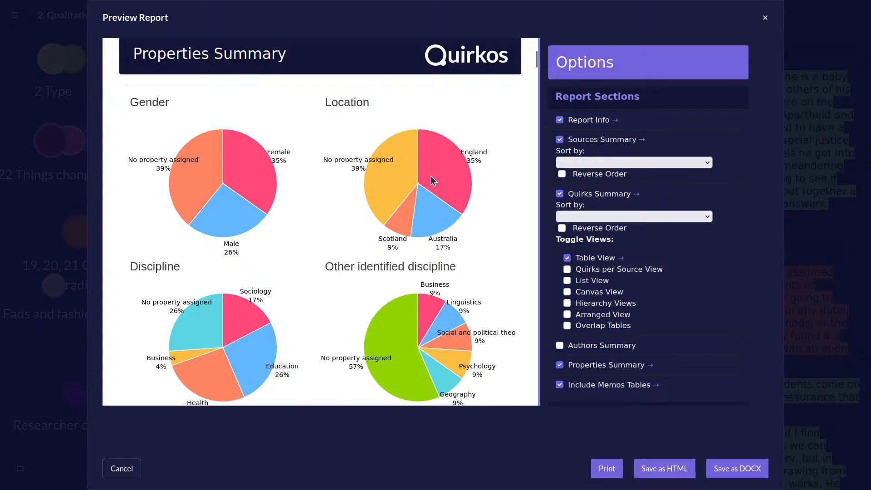
{"action": "scroll", "coordinate": [405, 235], "scroll_direction": "down", "scroll_amount": 15}
{"action": "scroll", "coordinate": [406, 236], "scroll_direction": "up", "scroll_amount": 2}
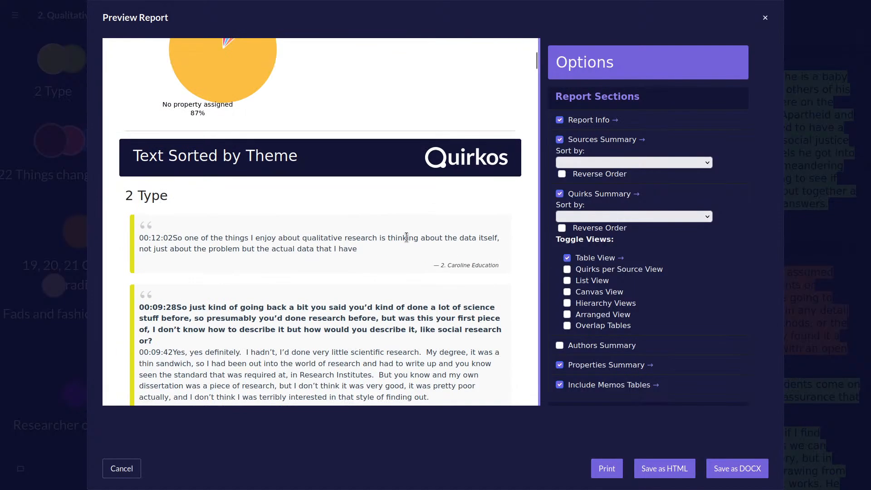
{"action": "scroll", "coordinate": [406, 237], "scroll_direction": "down", "scroll_amount": 10}
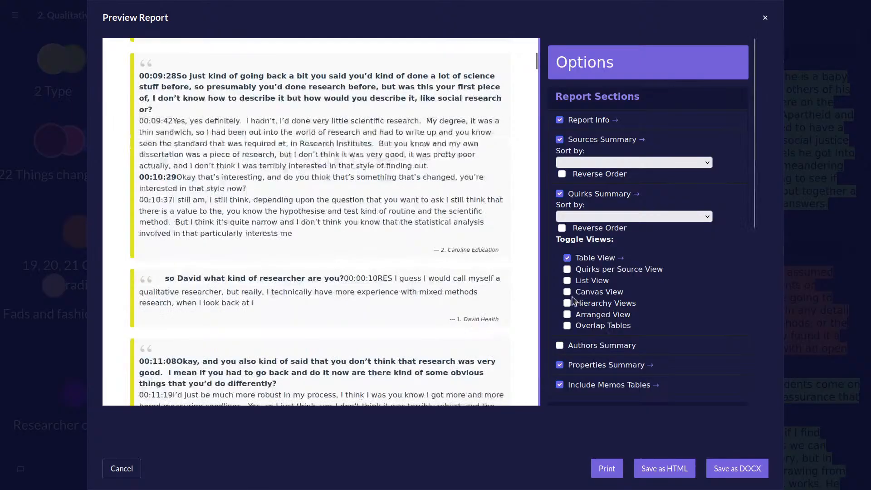
Add the Overlap Tables to the Quirks Summary and examine their charts from 2 Type through Vulnerabilities.
{"action": "left_click", "coordinate": [568, 326]}
{"action": "left_click", "coordinate": [635, 326]}
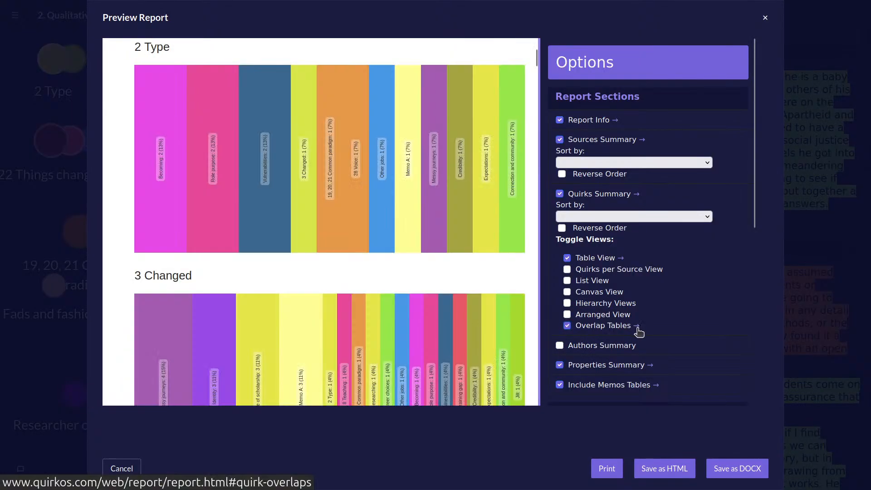
{"action": "scroll", "coordinate": [287, 248], "scroll_direction": "up", "scroll_amount": 8}
{"action": "scroll", "coordinate": [286, 249], "scroll_direction": "down", "scroll_amount": 10}
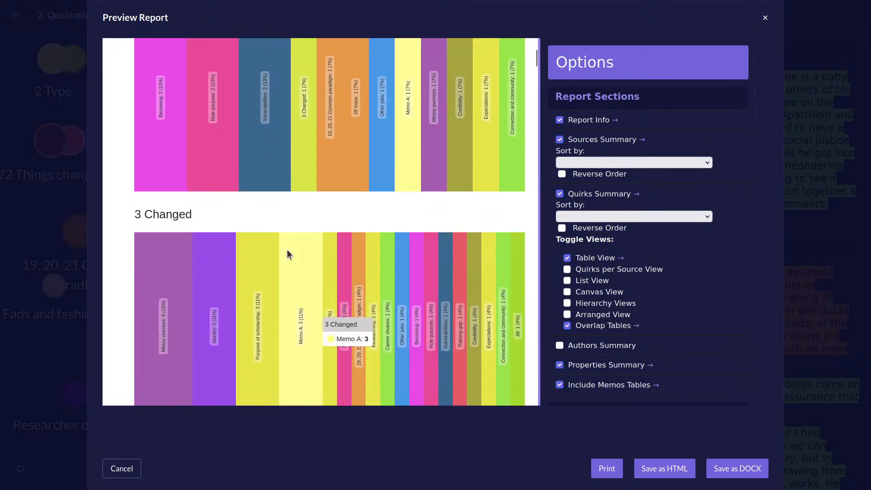
{"action": "scroll", "coordinate": [270, 246], "scroll_direction": "up", "scroll_amount": 3}
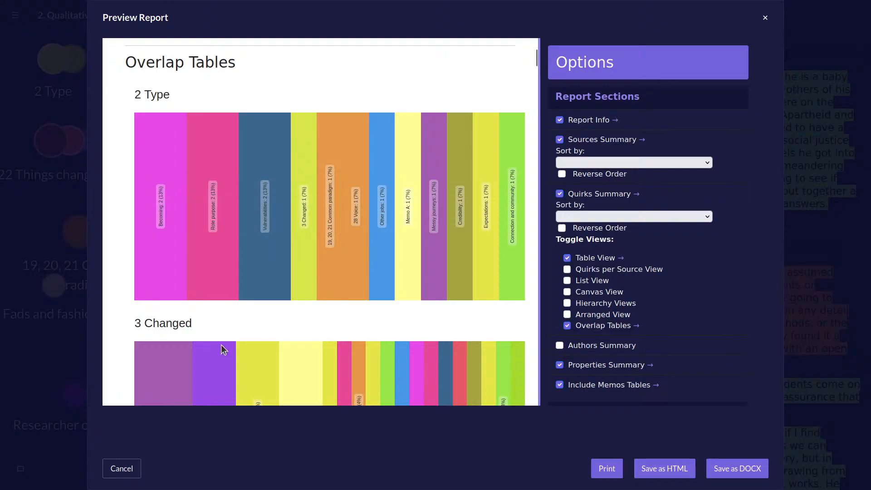
{"action": "scroll", "coordinate": [263, 280], "scroll_direction": "down", "scroll_amount": 3}
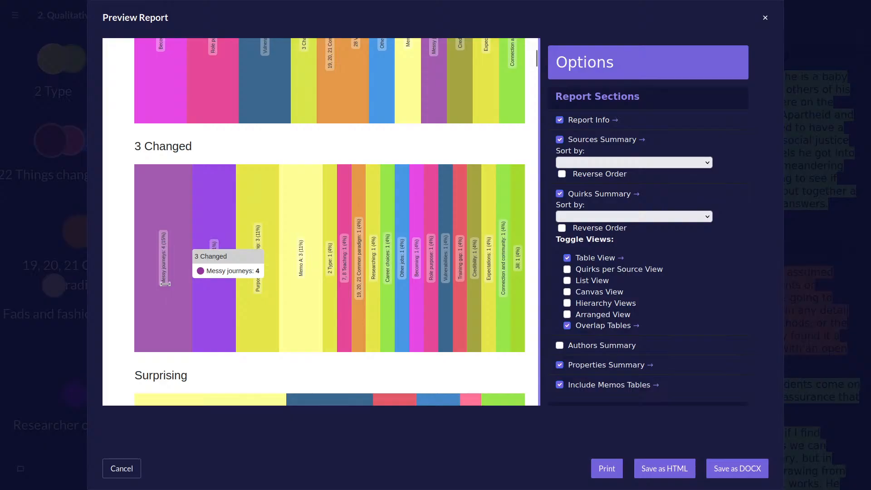
{"action": "scroll", "coordinate": [175, 307], "scroll_direction": "down", "scroll_amount": 5}
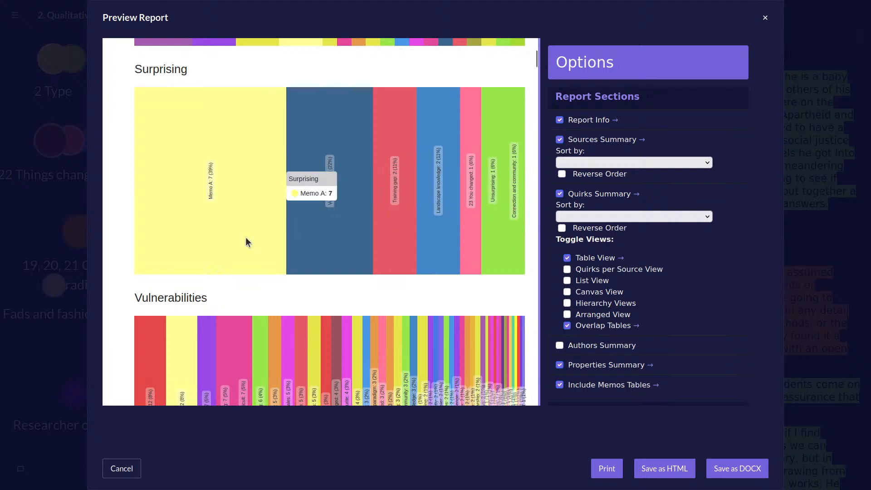
{"action": "scroll", "coordinate": [247, 241], "scroll_direction": "down", "scroll_amount": 7}
{"action": "scroll", "coordinate": [248, 243], "scroll_direction": "up", "scroll_amount": 7}
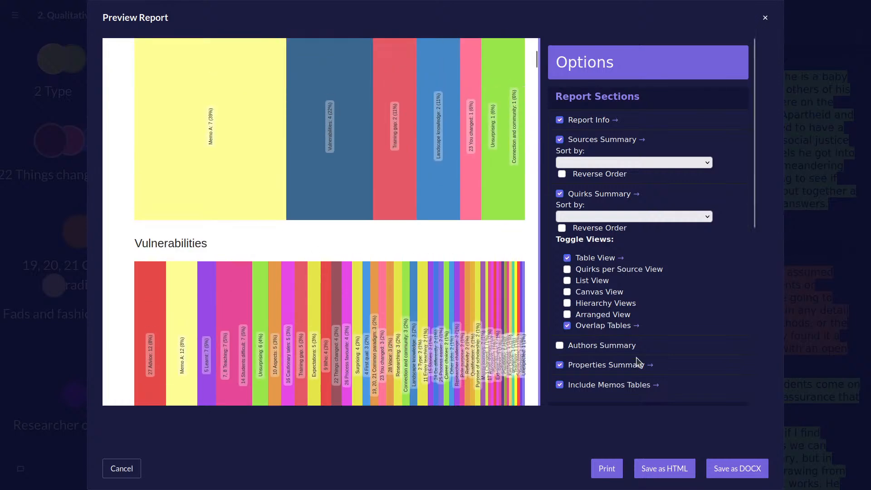
Add the Quirks per Source View to the report and jump to its section in the preview.
{"action": "left_click", "coordinate": [649, 270]}
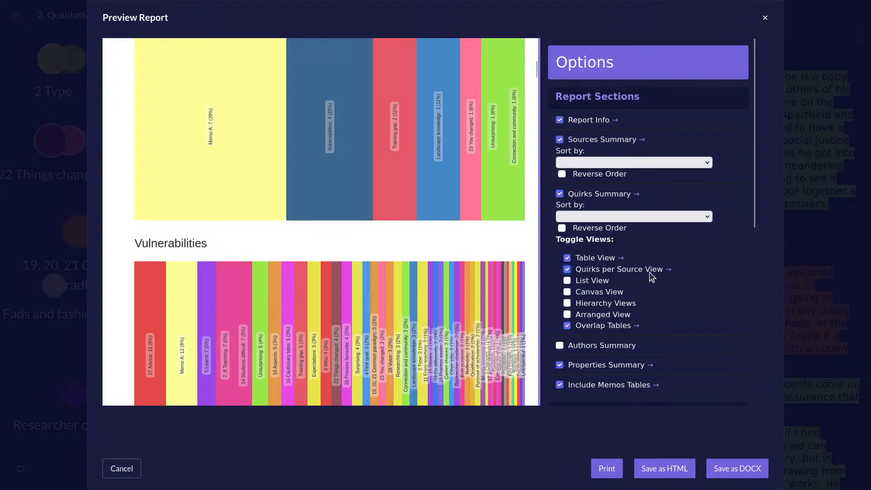
{"action": "left_click", "coordinate": [669, 270]}
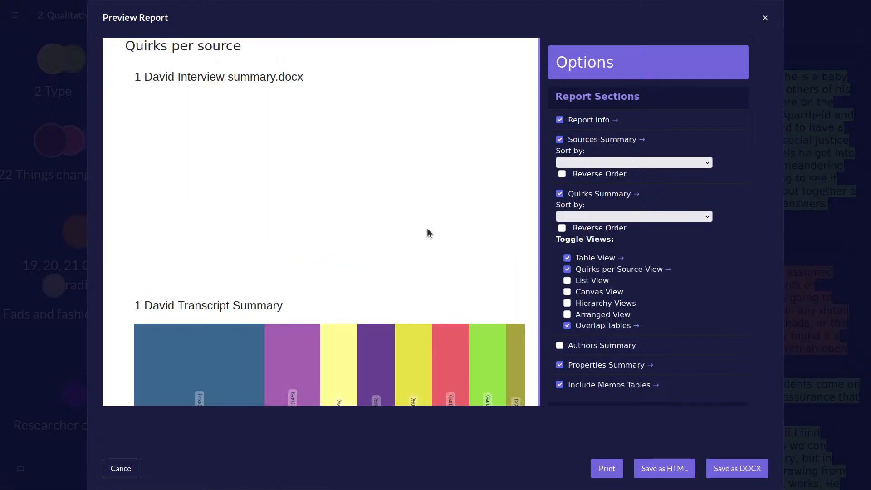
{"action": "scroll", "coordinate": [426, 228], "scroll_direction": "down", "scroll_amount": 7}
{"action": "scroll", "coordinate": [428, 230], "scroll_direction": "up", "scroll_amount": 6}
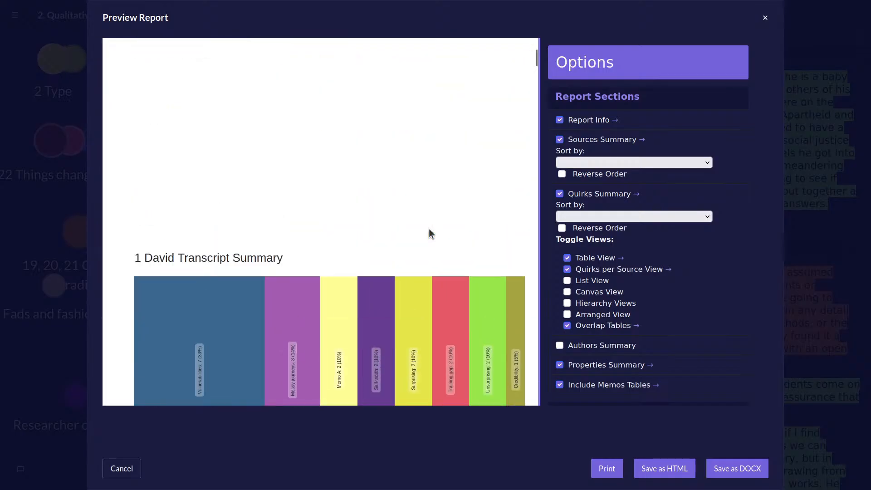
Examine the quirks per source charts, comparing the coding of the transcripts and transcript summaries through to the end of the section.
{"action": "scroll", "coordinate": [428, 233], "scroll_direction": "down", "scroll_amount": 12}
{"action": "scroll", "coordinate": [429, 229], "scroll_direction": "down", "scroll_amount": 5}
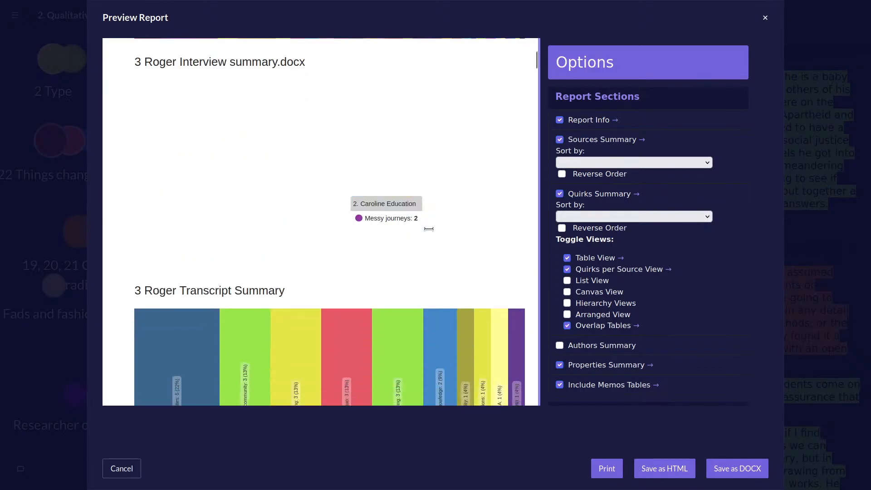
{"action": "scroll", "coordinate": [428, 229], "scroll_direction": "down", "scroll_amount": 10}
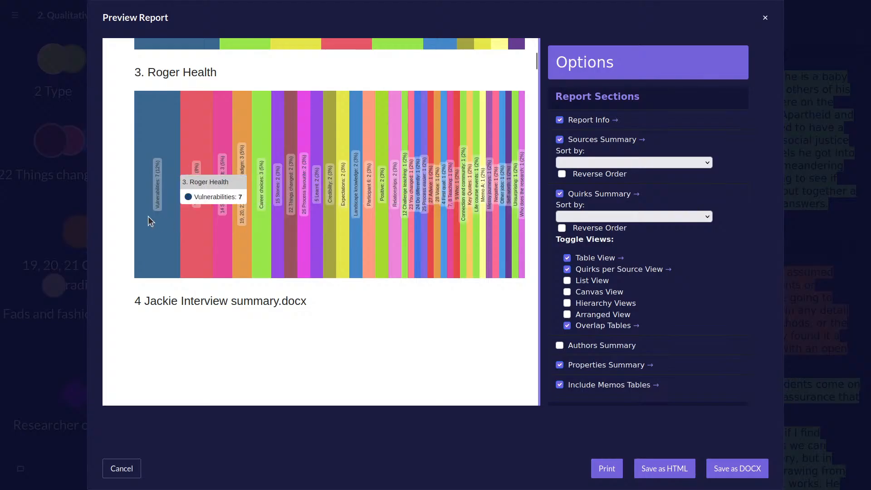
{"action": "scroll", "coordinate": [494, 231], "scroll_direction": "down", "scroll_amount": 8}
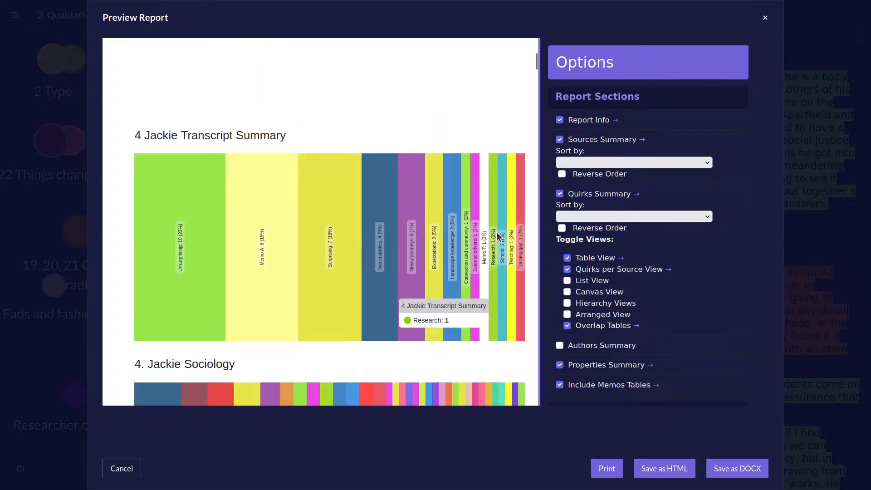
{"action": "scroll", "coordinate": [497, 234], "scroll_direction": "down", "scroll_amount": 2}
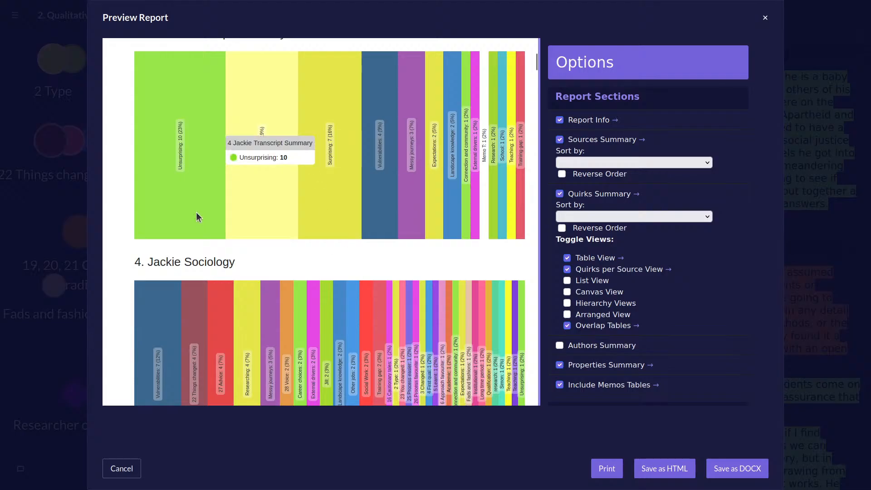
{"action": "scroll", "coordinate": [193, 212], "scroll_direction": "down", "scroll_amount": 1}
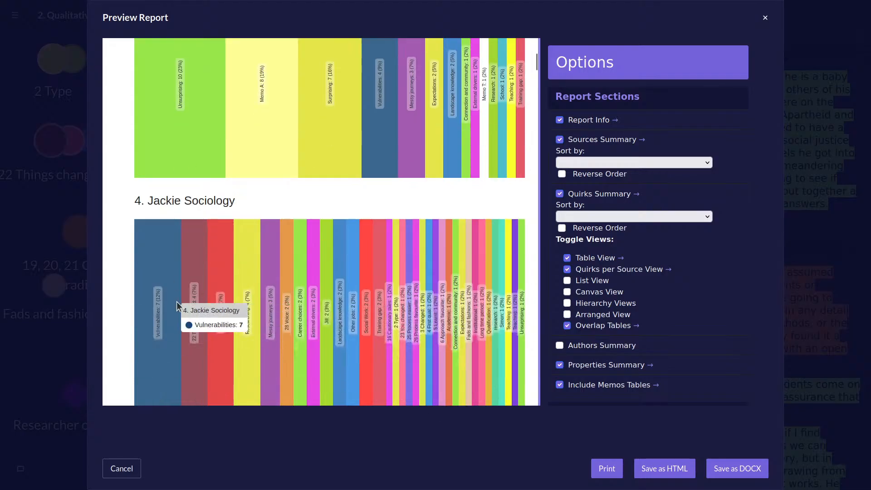
{"action": "scroll", "coordinate": [167, 375], "scroll_direction": "down", "scroll_amount": 12}
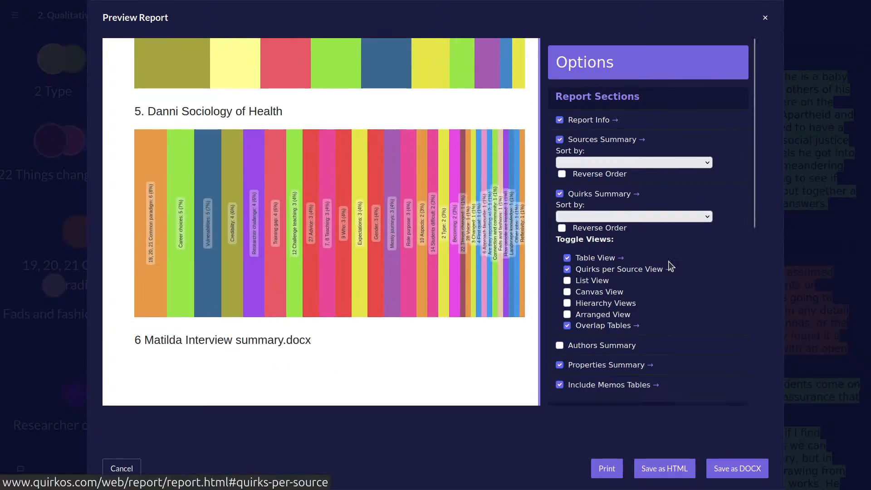
{"action": "scroll", "coordinate": [671, 263], "scroll_direction": "down", "scroll_amount": 6}
{"action": "scroll", "coordinate": [671, 261], "scroll_direction": "up", "scroll_amount": 6}
{"action": "mouse_move", "coordinate": [424, 266]}
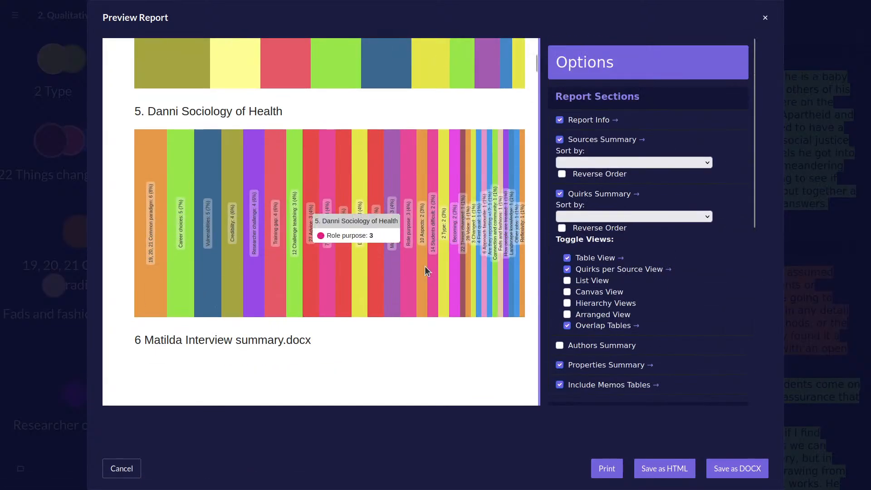
{"action": "scroll", "coordinate": [531, 331], "scroll_direction": "down", "scroll_amount": 10}
{"action": "scroll", "coordinate": [609, 108], "scroll_direction": "down", "scroll_amount": 6}
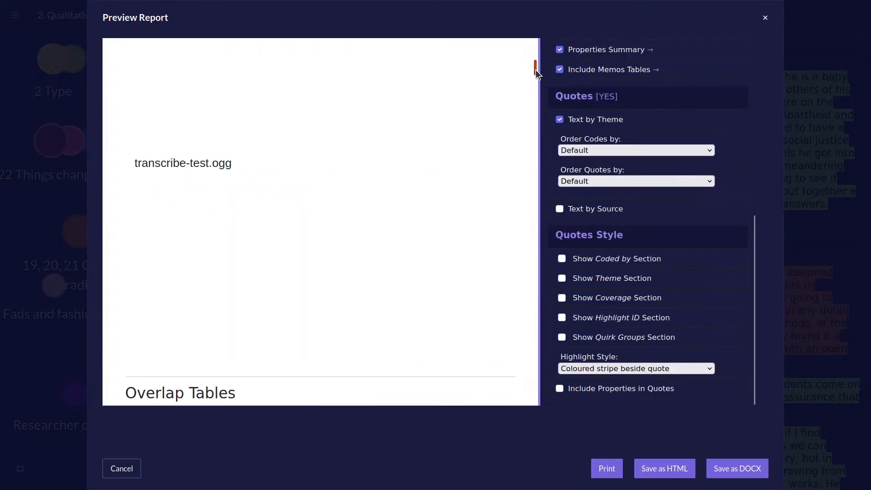
Skip ahead to the quotes in the preview, and exclude the Report Info and Sources Summary sections from the report.
{"action": "left_click_drag", "start_coordinate": [535, 68], "coordinate": [517, 281]}
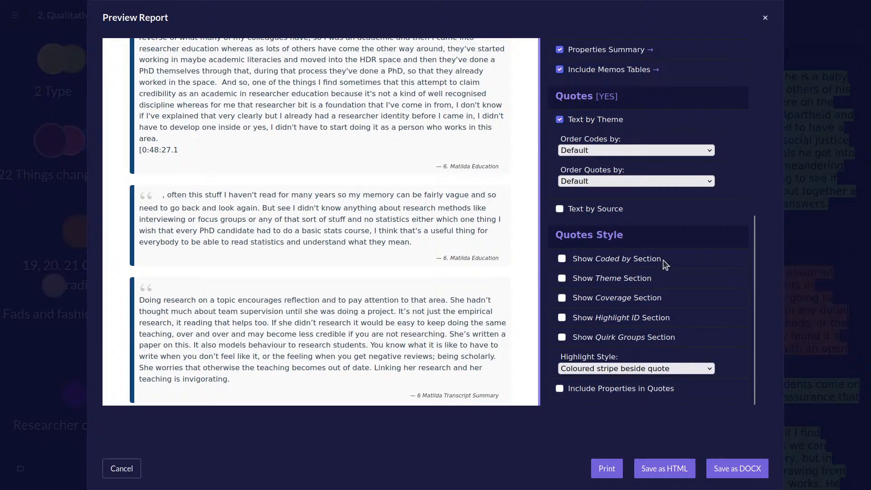
{"action": "scroll", "coordinate": [662, 262], "scroll_direction": "up", "scroll_amount": 7}
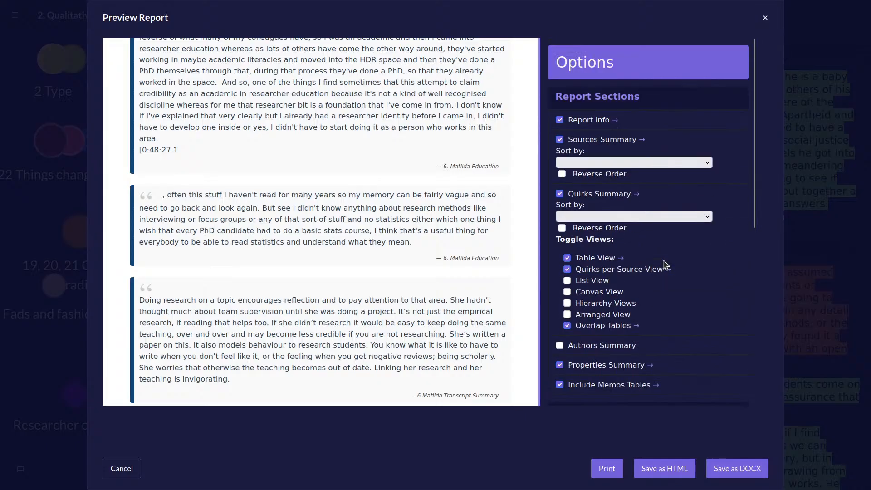
{"action": "left_click", "coordinate": [584, 121]}
{"action": "left_click", "coordinate": [559, 139]}
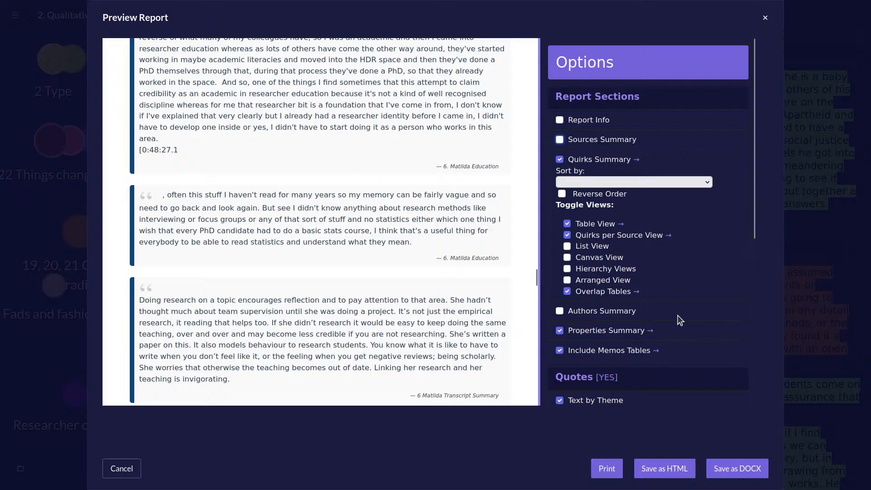
{"action": "scroll", "coordinate": [676, 314], "scroll_direction": "down", "scroll_amount": 6}
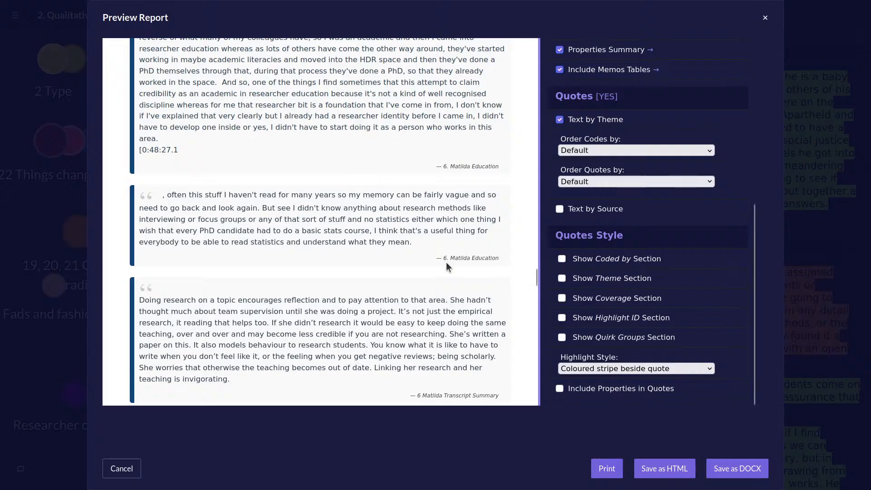
Check the beginning of the shortened report, and close the preview without saving.
{"action": "scroll", "coordinate": [464, 218], "scroll_direction": "up", "scroll_amount": 15}
{"action": "left_click_drag", "start_coordinate": [537, 272], "coordinate": [532, 27]}
{"action": "scroll", "coordinate": [504, 216], "scroll_direction": "down", "scroll_amount": 10}
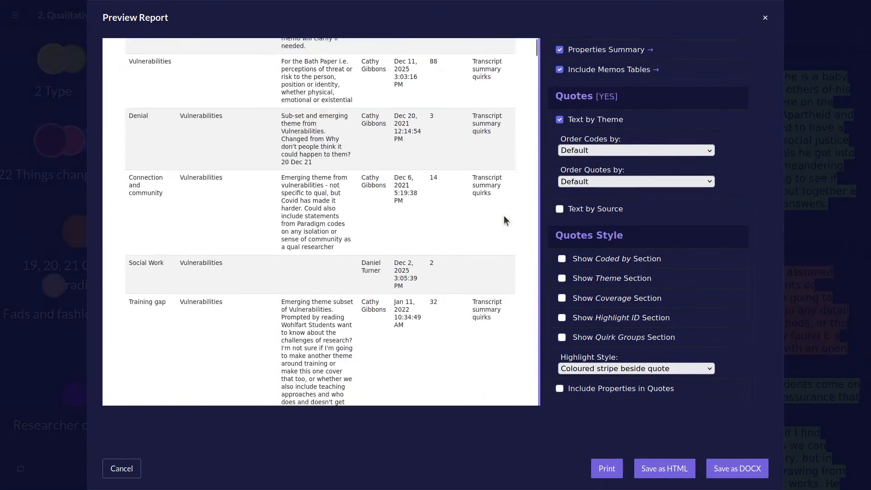
{"action": "scroll", "coordinate": [504, 215], "scroll_direction": "up", "scroll_amount": 10}
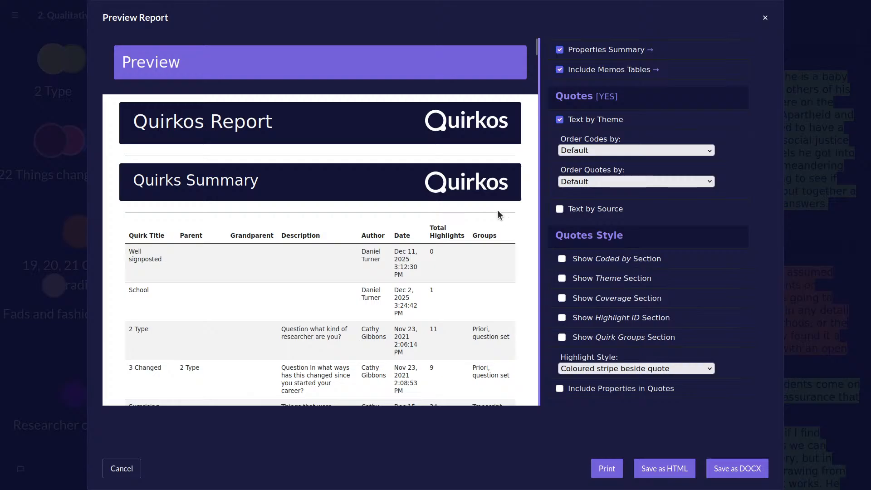
{"action": "left_click", "coordinate": [122, 469]}
Shift the quirks canvas to show more of its themes, and return the project to its home view with the source transcript.
{"action": "scroll", "coordinate": [422, 313], "scroll_direction": "down", "scroll_amount": 2}
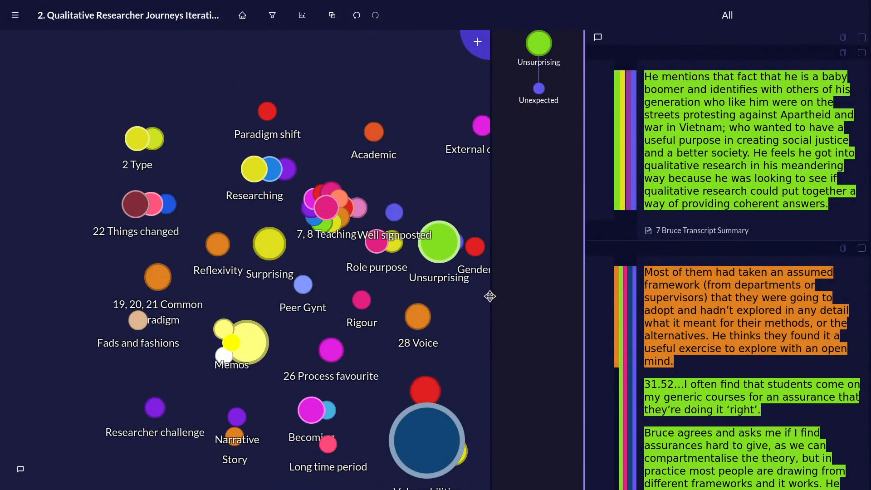
{"action": "mouse_move", "coordinate": [352, 355]}
{"action": "left_click_drag", "start_coordinate": [371, 346], "coordinate": [278, 287]}
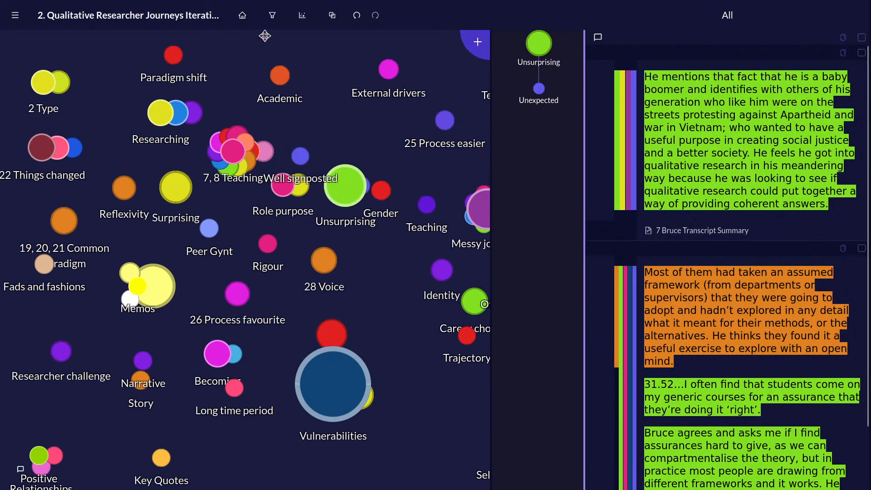
{"action": "left_click", "coordinate": [249, 24]}
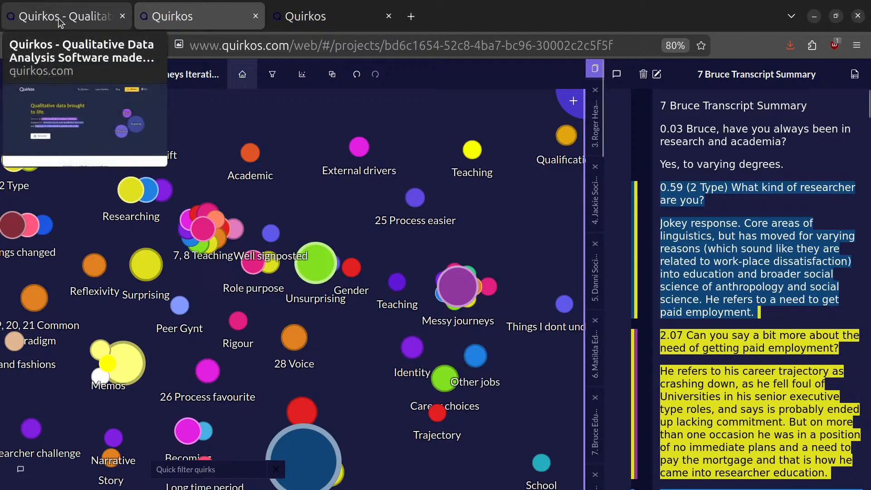
Switch to the Quirkos website and open the download page for Quirkos for Desktop.
{"action": "left_click", "coordinate": [73, 16]}
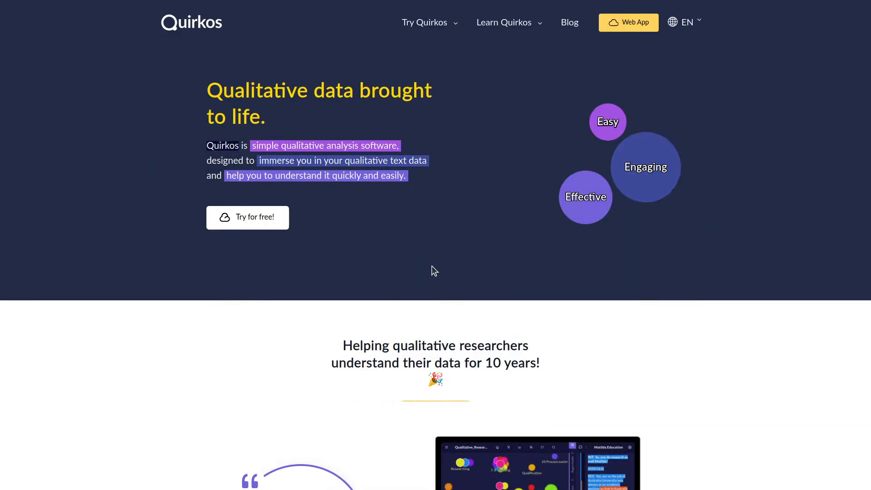
{"action": "key", "text": "super"}
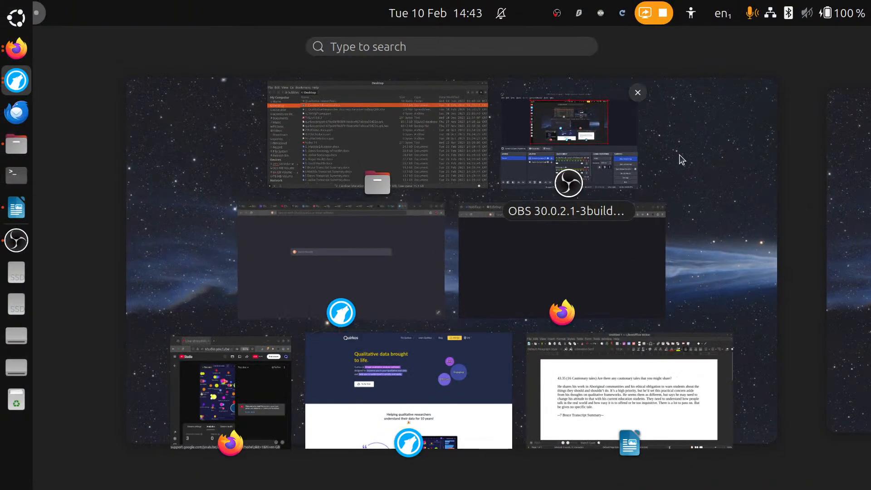
{"action": "left_click", "coordinate": [506, 376]}
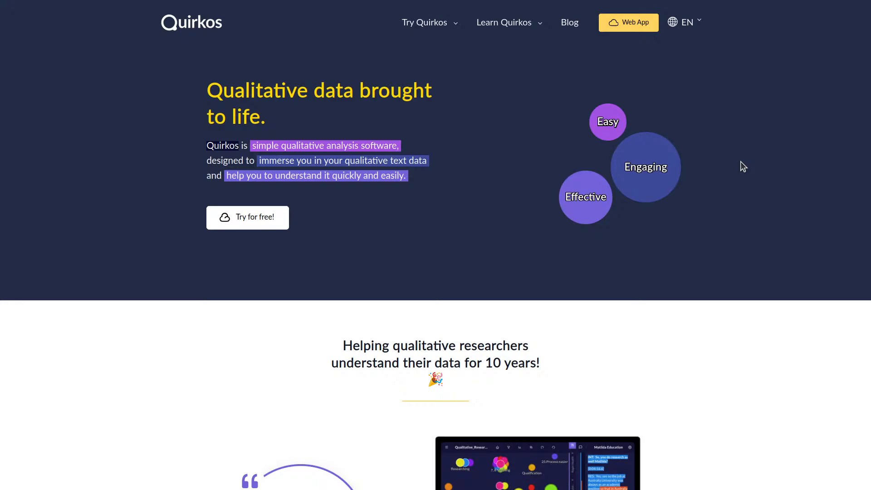
{"action": "mouse_move", "coordinate": [434, 26]}
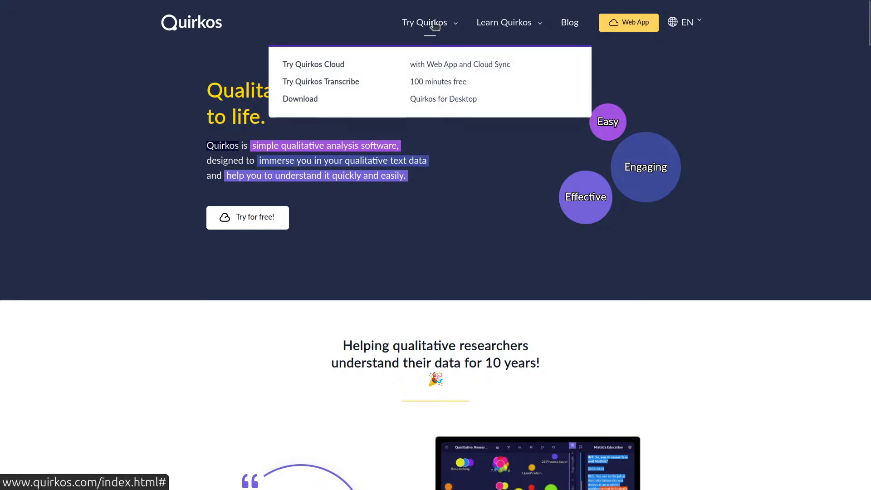
{"action": "left_click", "coordinate": [293, 100]}
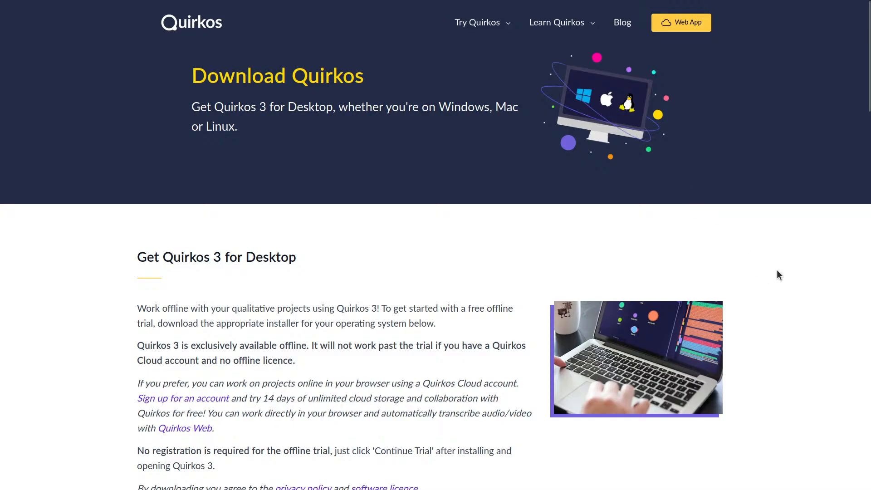
Examine the Quirkos Cloud Trial and Offline Trial options on the download page, and return to the start of the page.
{"action": "scroll", "coordinate": [777, 271], "scroll_direction": "down", "scroll_amount": 15}
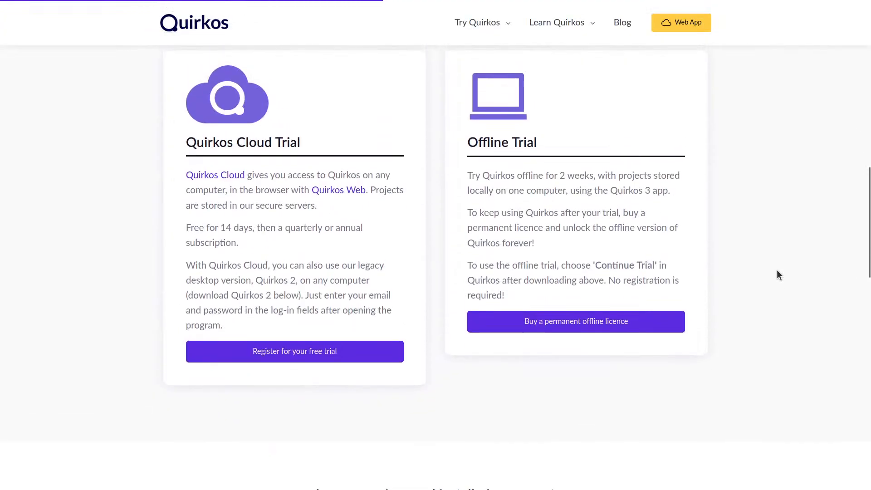
{"action": "left_click_drag", "start_coordinate": [574, 151], "coordinate": [557, 116]}
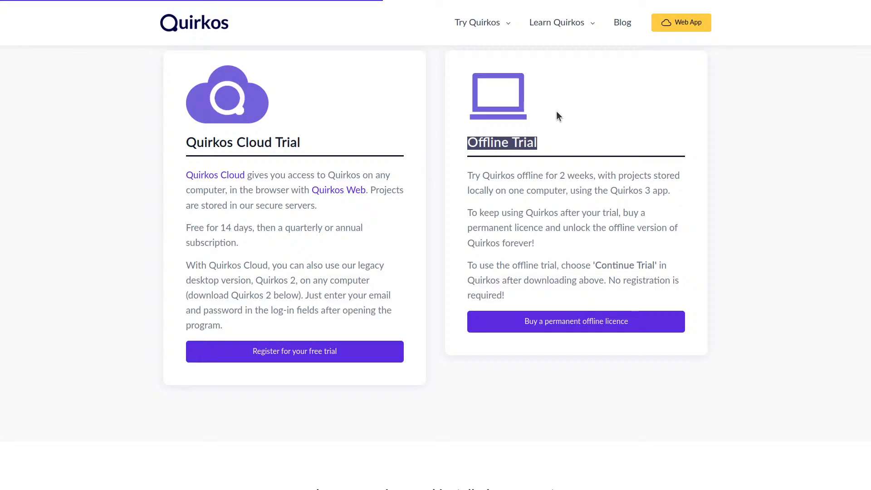
{"action": "left_click", "coordinate": [641, 144]}
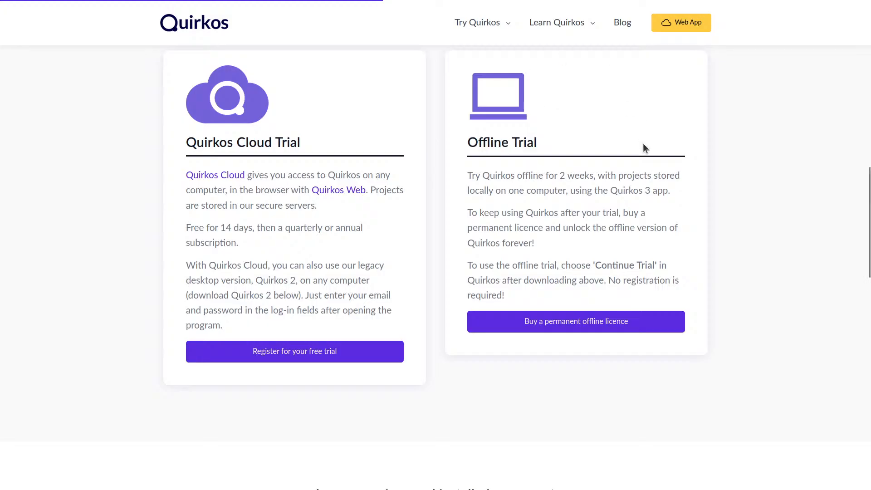
{"action": "scroll", "coordinate": [717, 142], "scroll_direction": "down", "scroll_amount": 8}
{"action": "scroll", "coordinate": [725, 139], "scroll_direction": "up", "scroll_amount": 10}
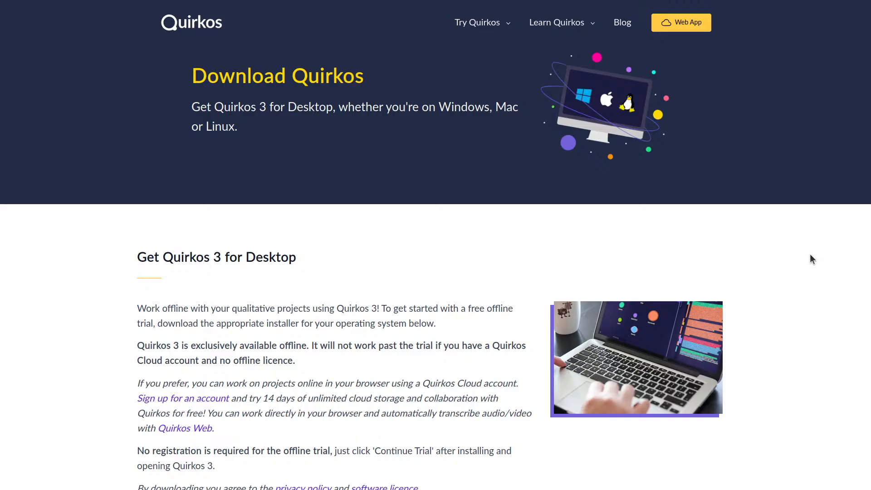
Switch to the YouTube Studio window and end the live stream.
{"action": "key", "text": "super"}
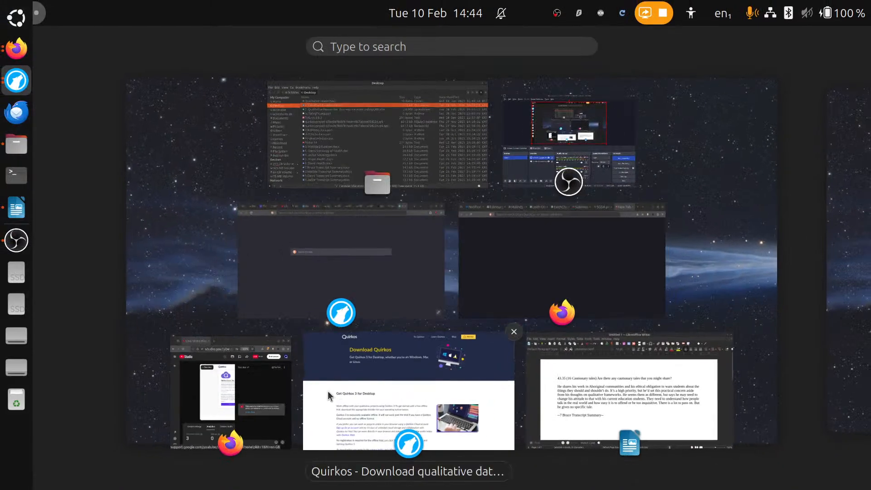
{"action": "left_click", "coordinate": [328, 391]}
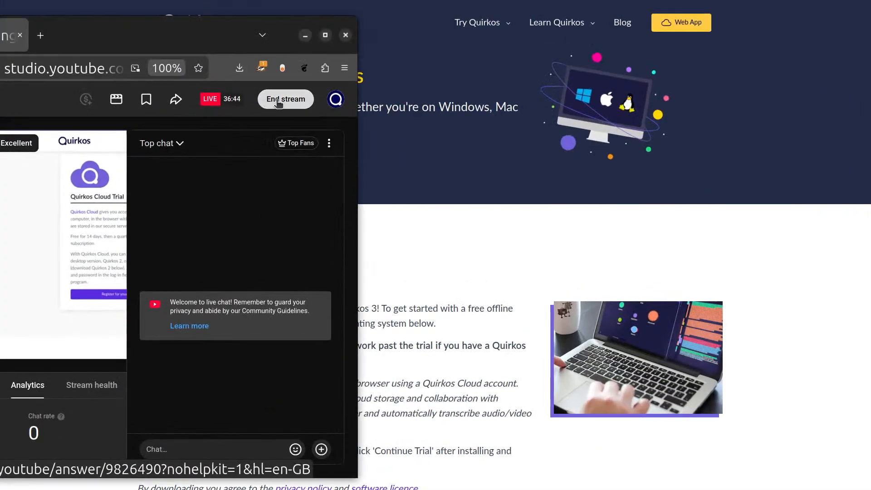
{"action": "left_click", "coordinate": [278, 103]}
{"action": "left_click", "coordinate": [201, 323]}
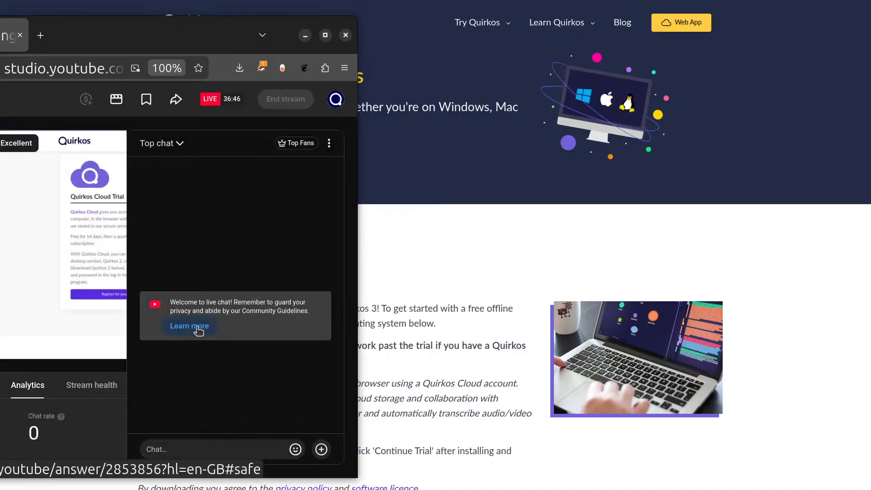